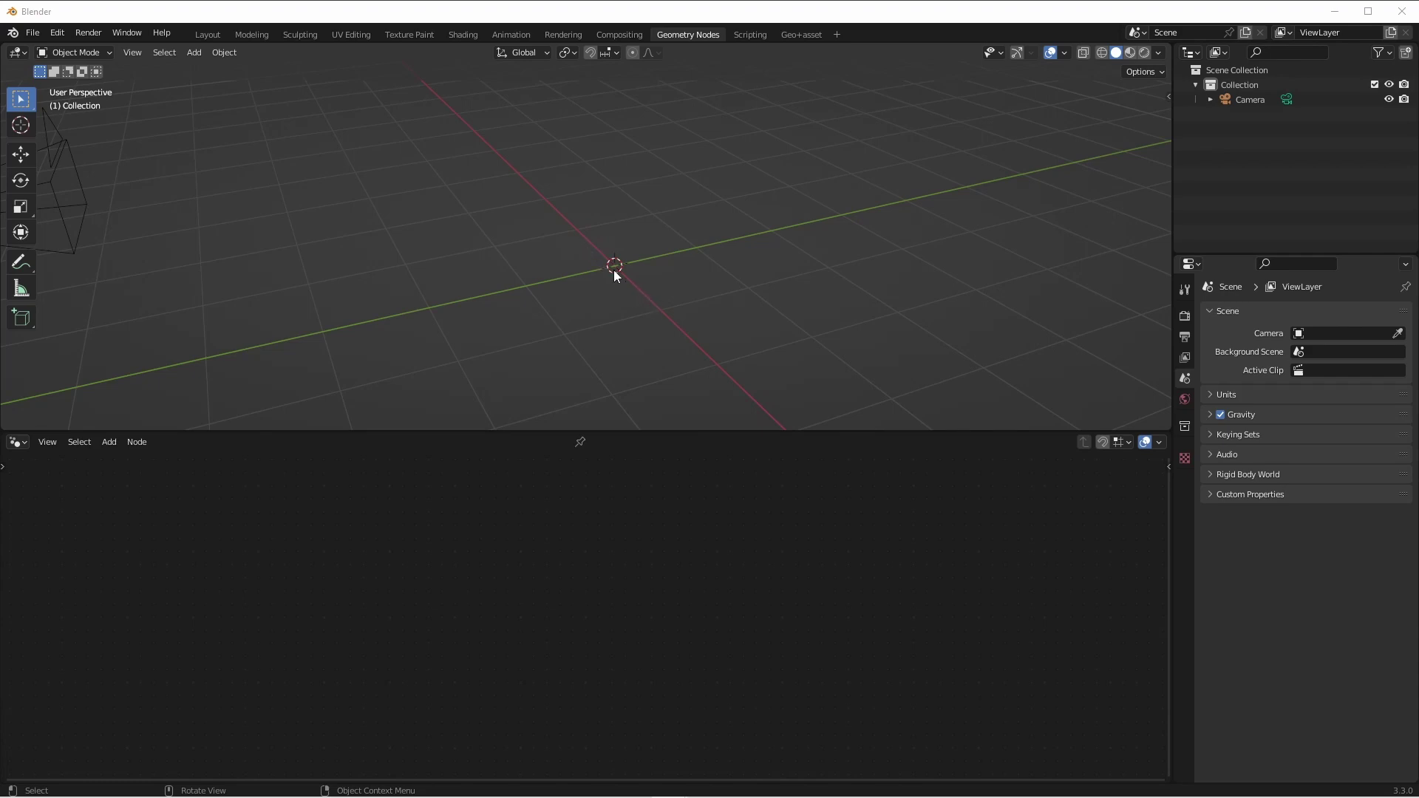
Step: Add a UV sphere and a cube at the scene origin
key("shift+a")
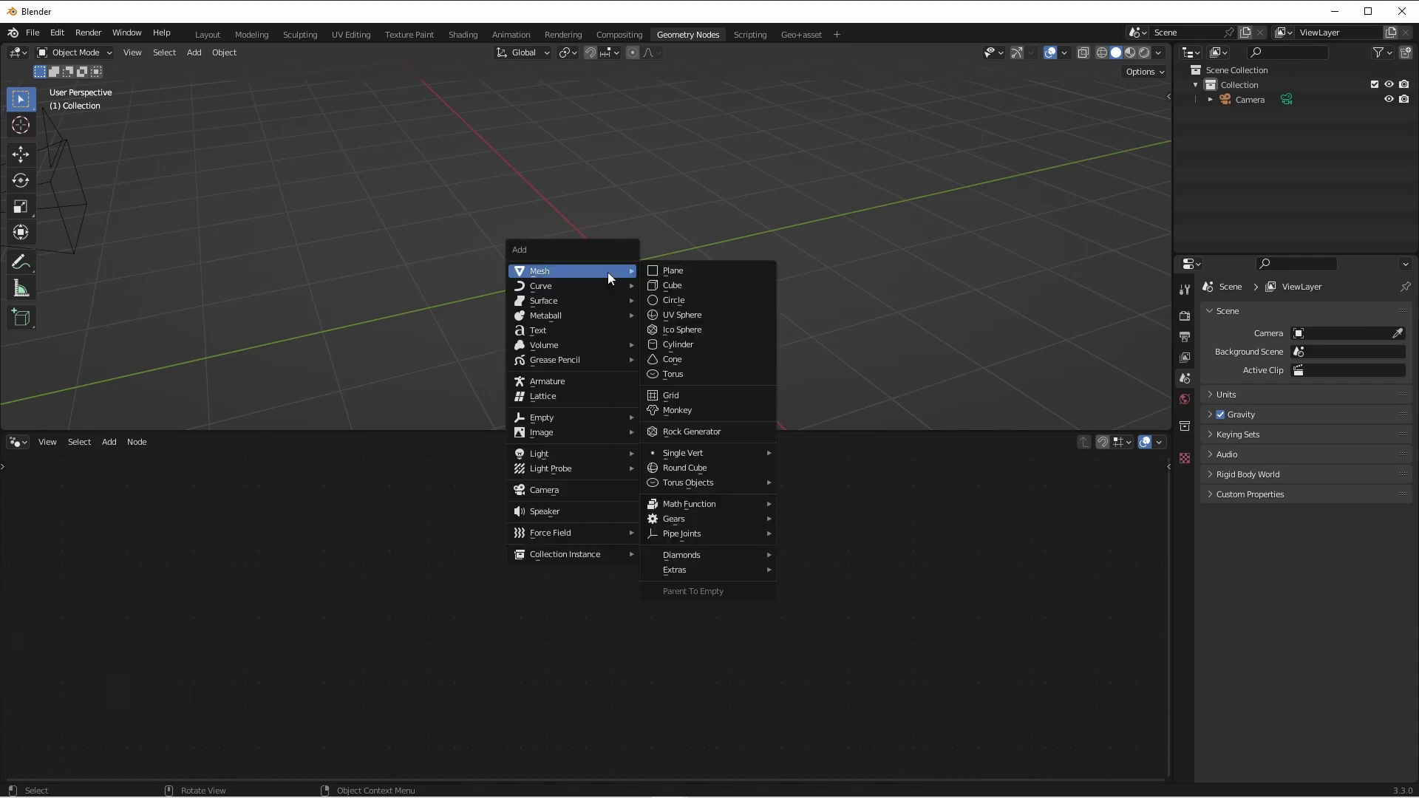
left_click(712, 314)
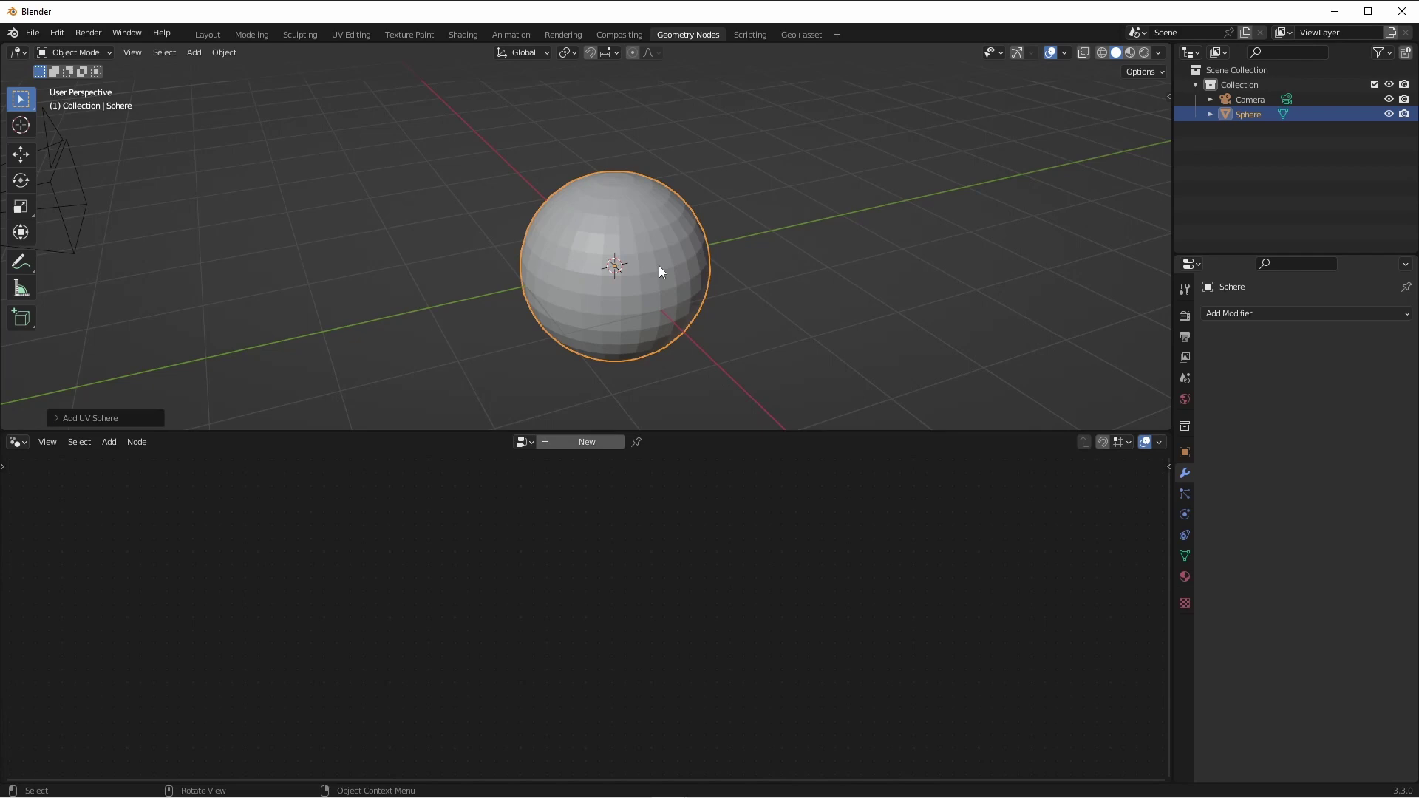
key("shift+a")
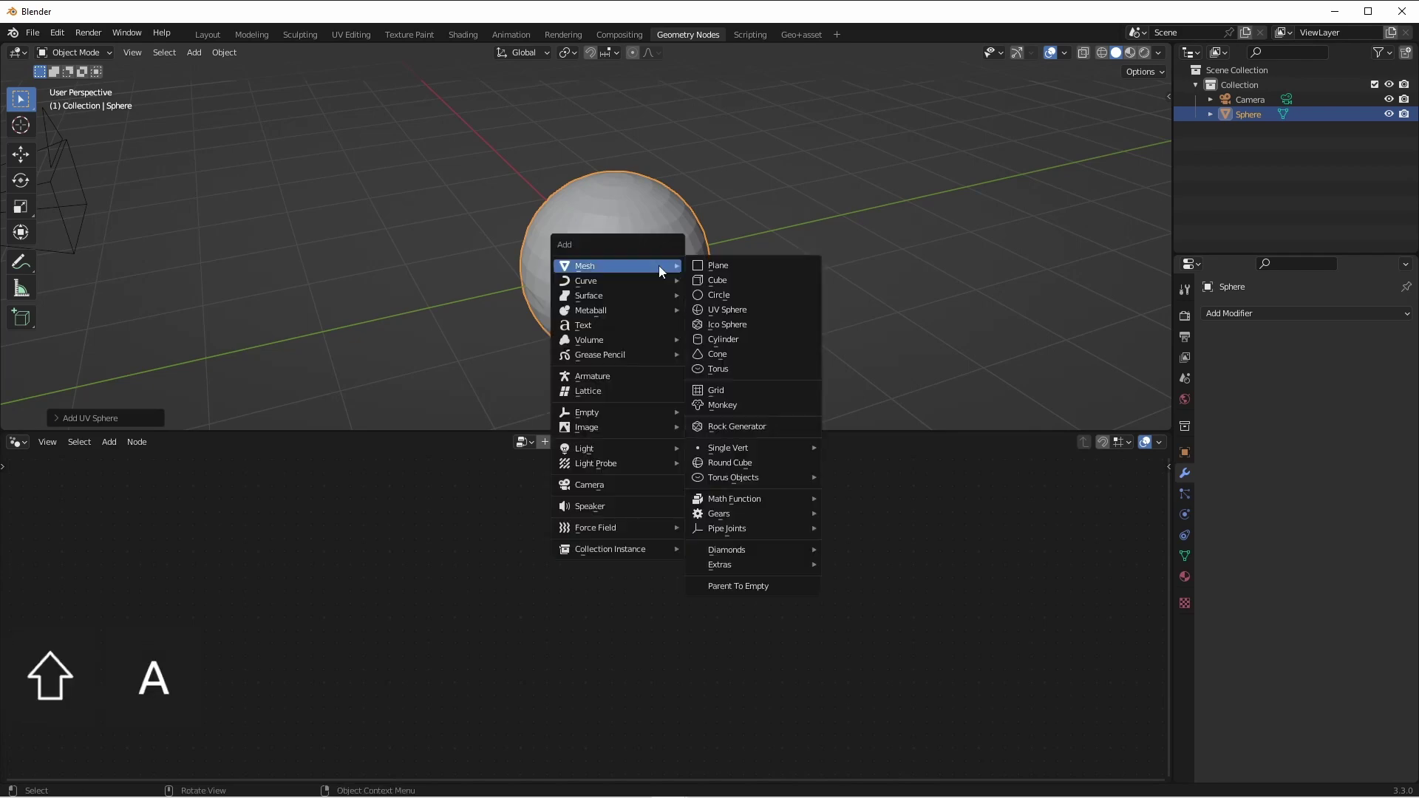
left_click(729, 276)
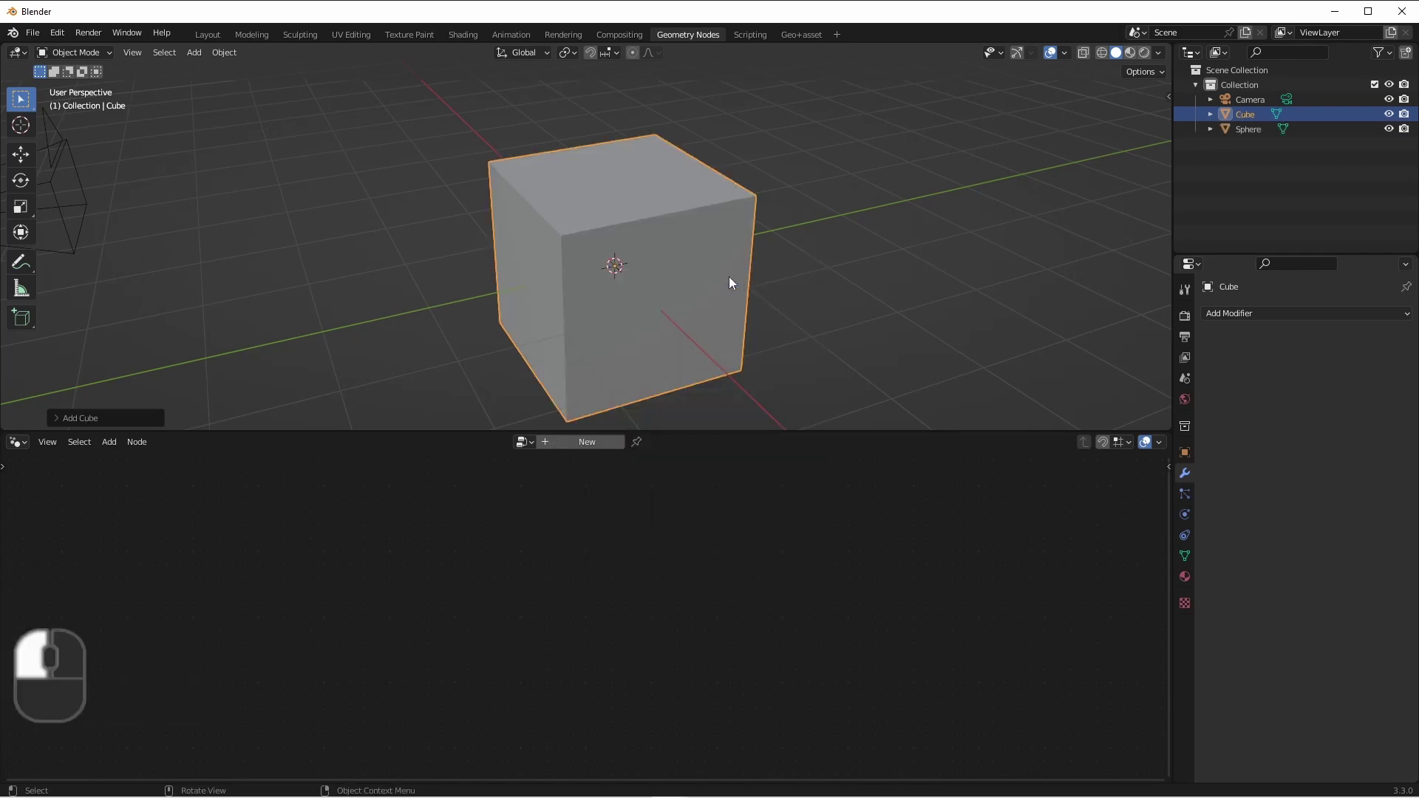
Step: Create a new geometry node tree on the cube and cut the link between Group Input and Group Output
left_click(605, 442)
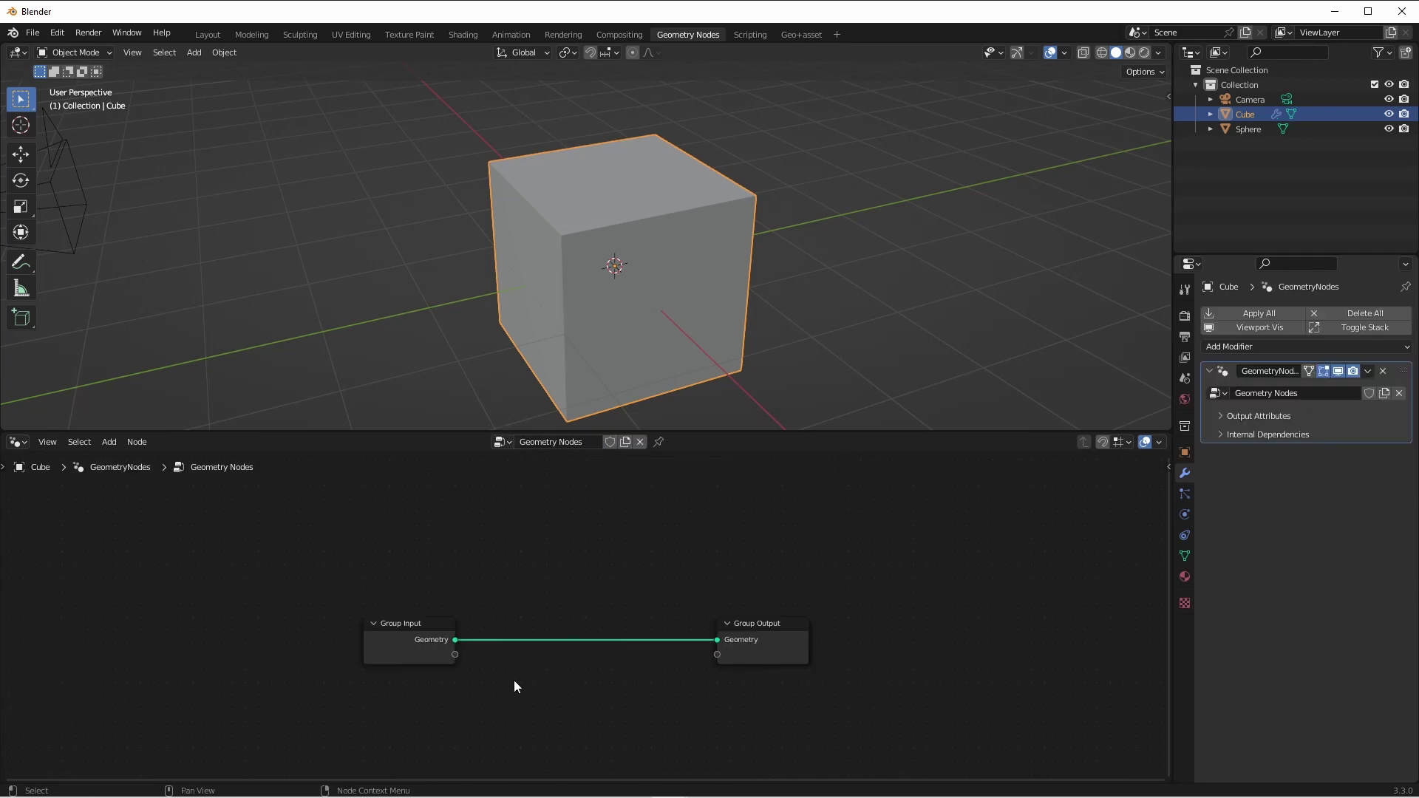
right_click_drag(554, 564, 484, 695, "ctrl")
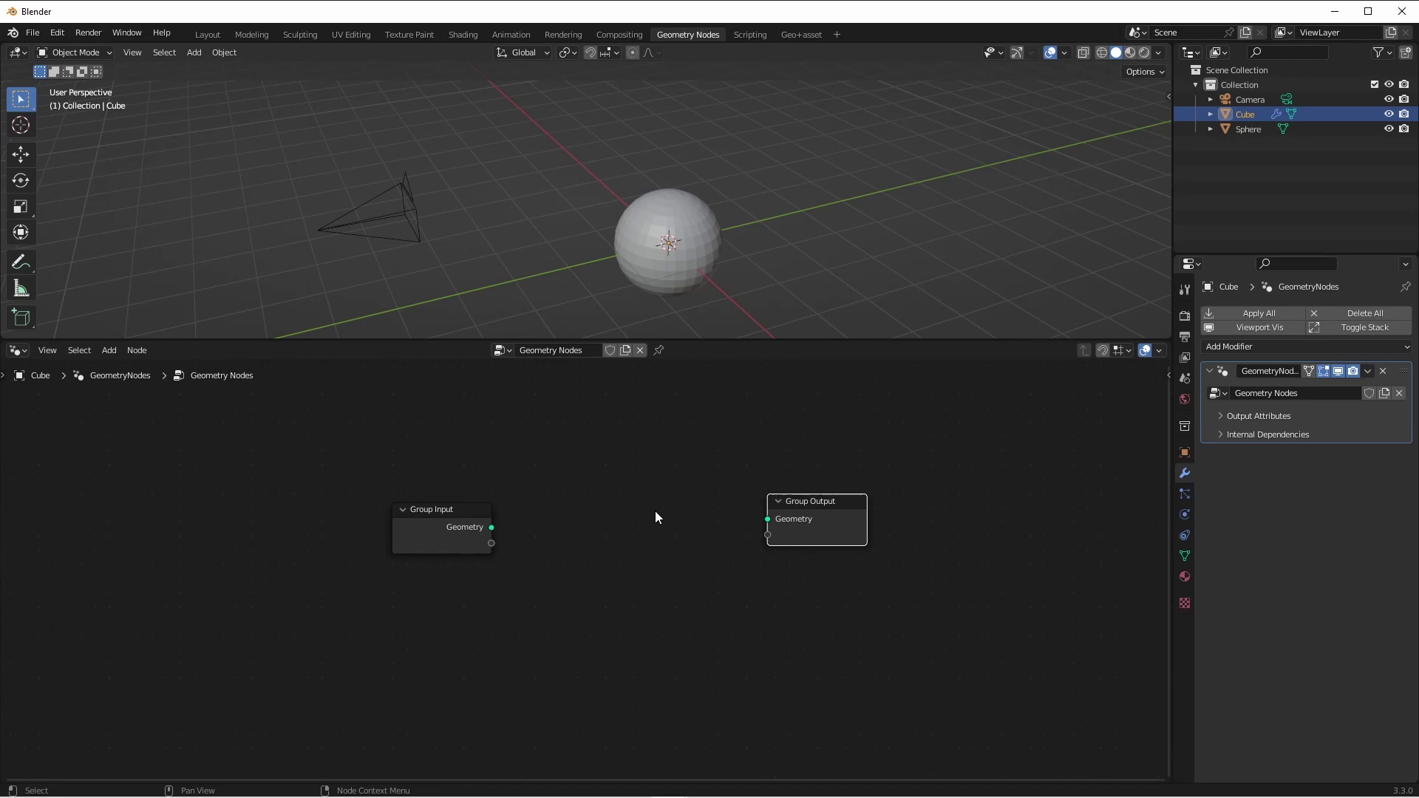
Step: Add a Cylinder mesh primitive node and connect its Mesh output to the Group Output's Geometry
key("shift+a")
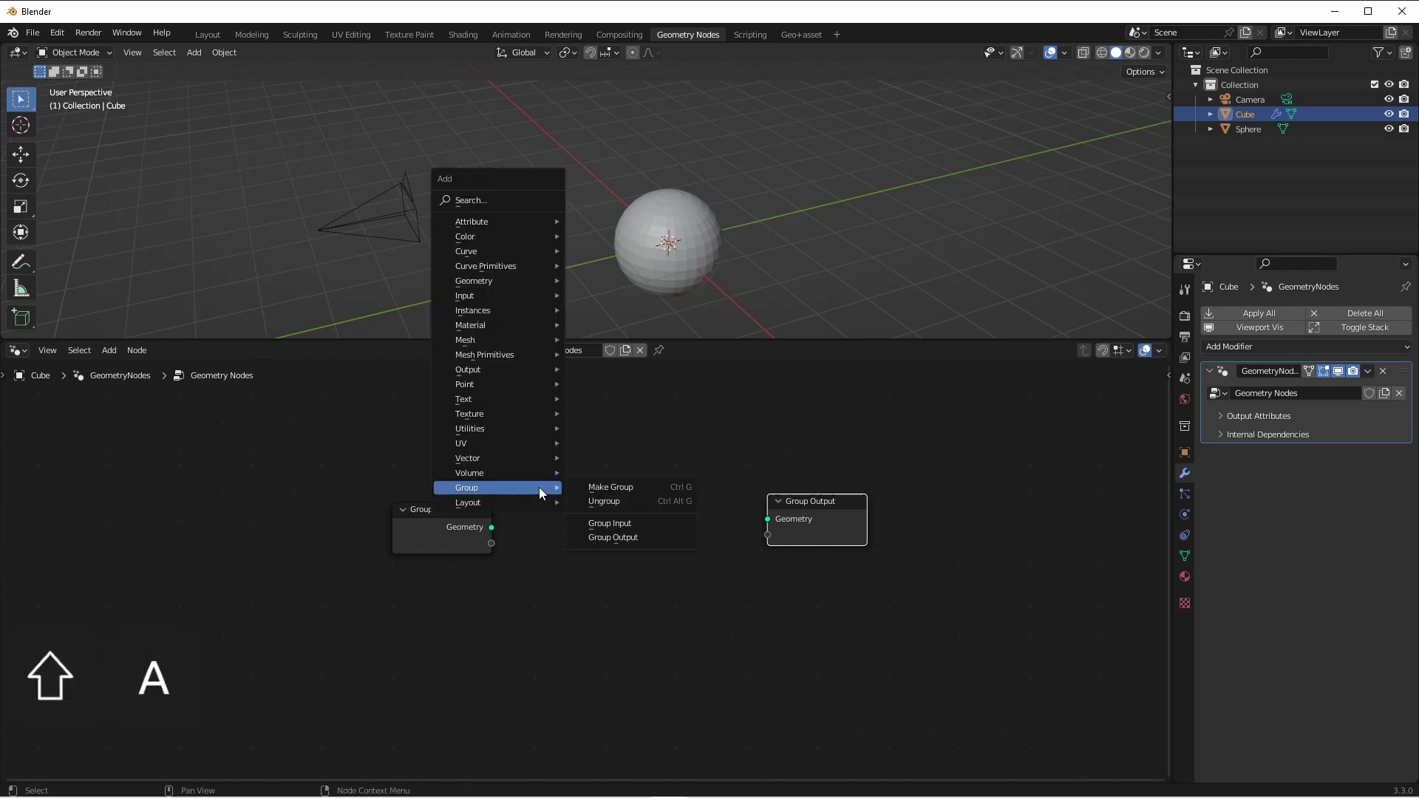
mouse_move(490, 355)
left_click(618, 383)
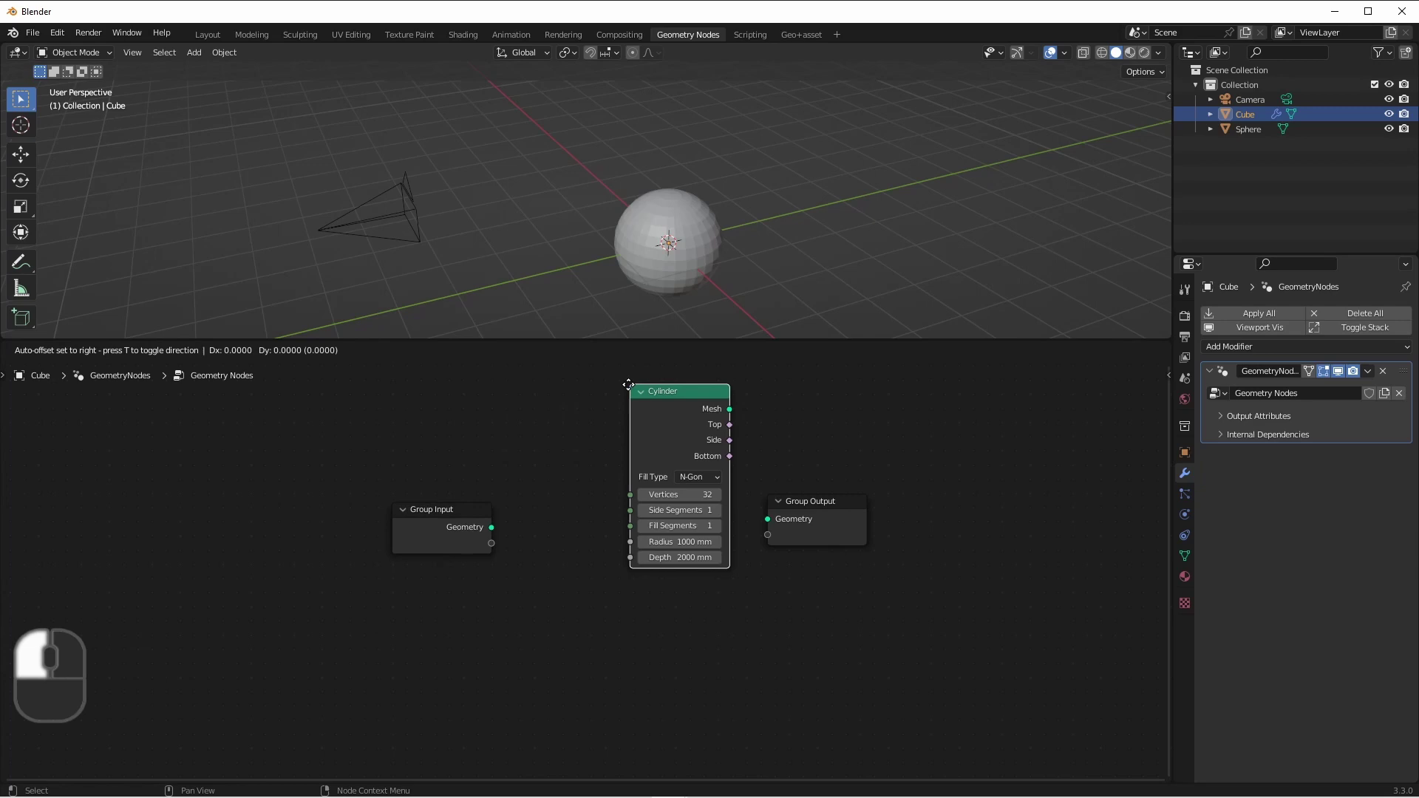
left_click_drag(509, 432, 523, 427)
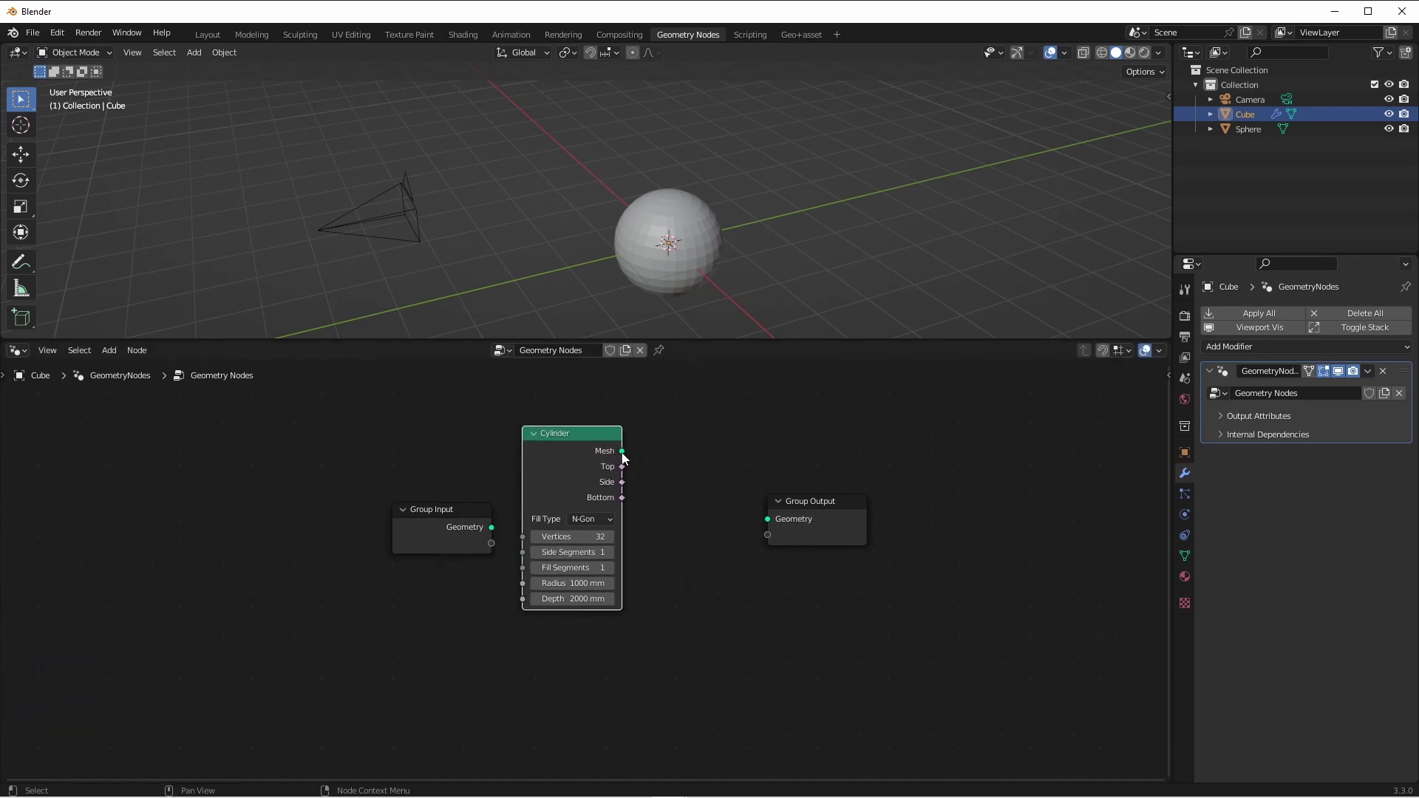
left_click_drag(623, 451, 768, 520)
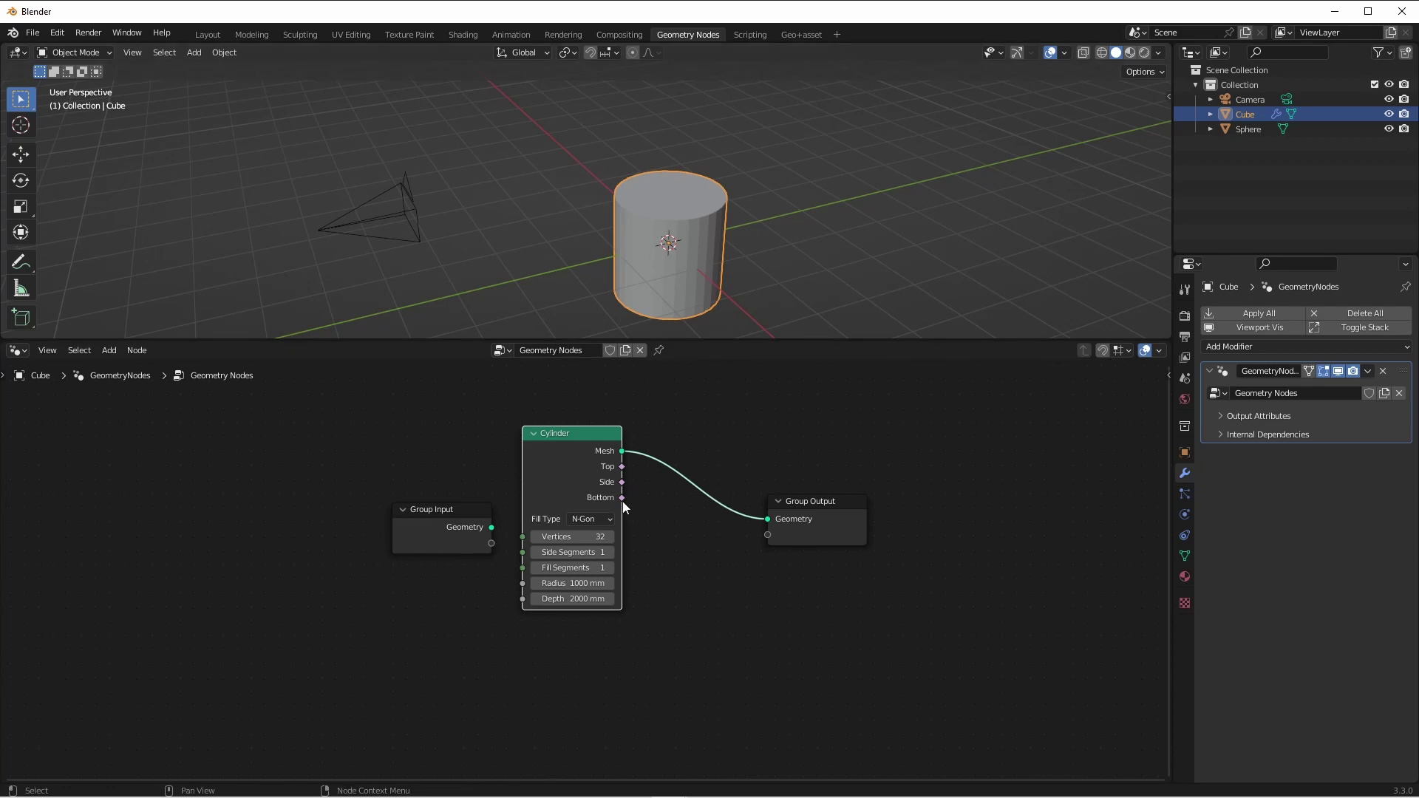
Step: Set the Cylinder node's Fill Type to None and its Side Segments to 10
left_click(605, 519)
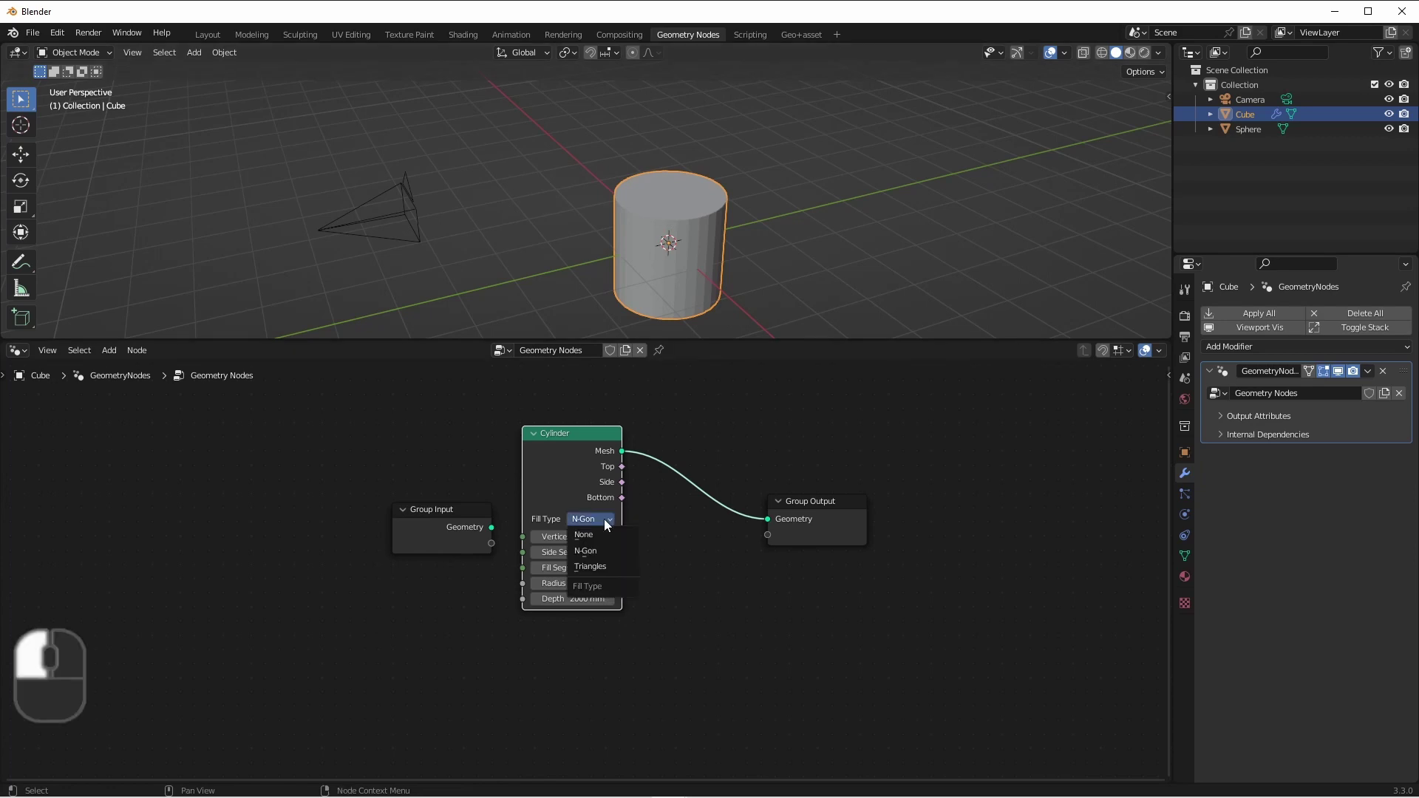
left_click(599, 532)
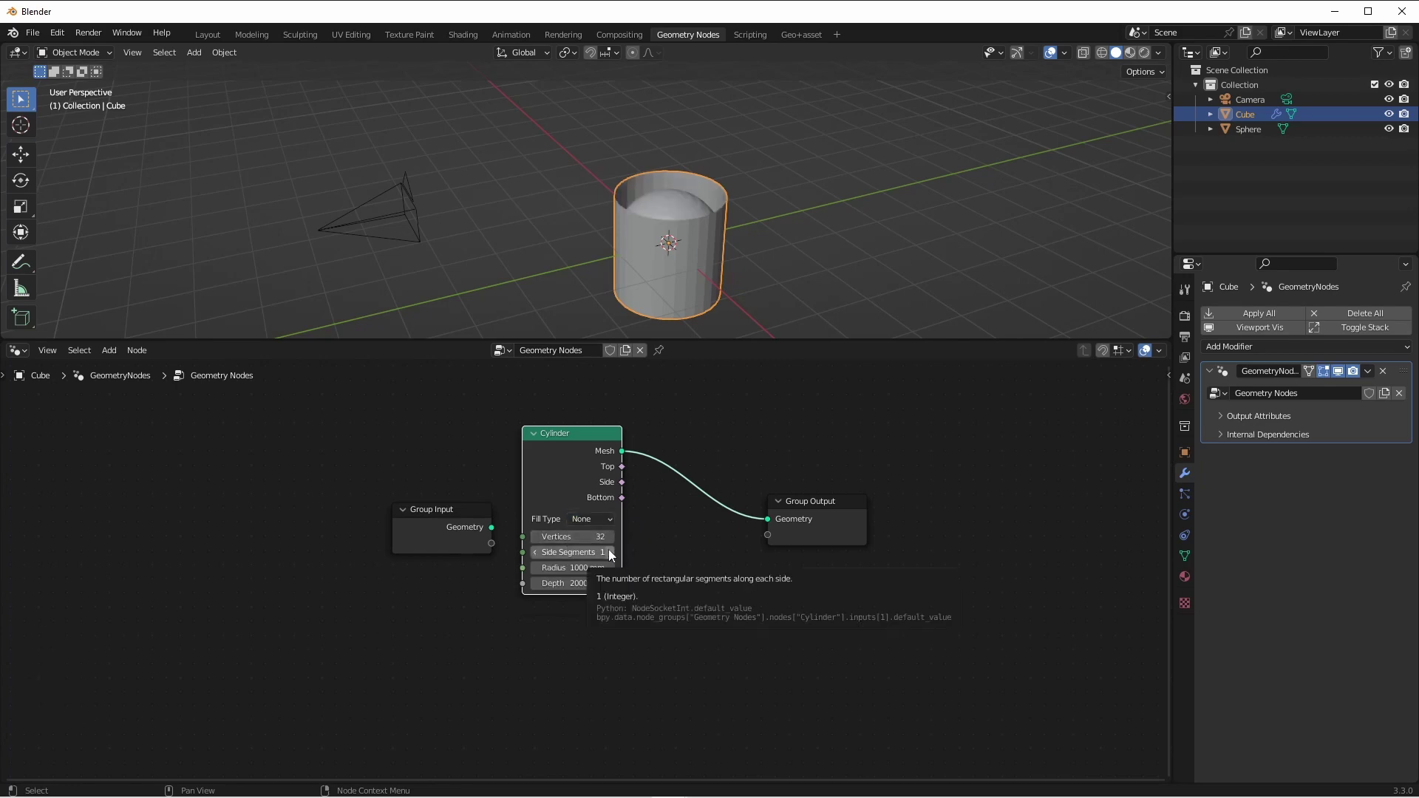
left_click_drag(609, 552, 650, 552)
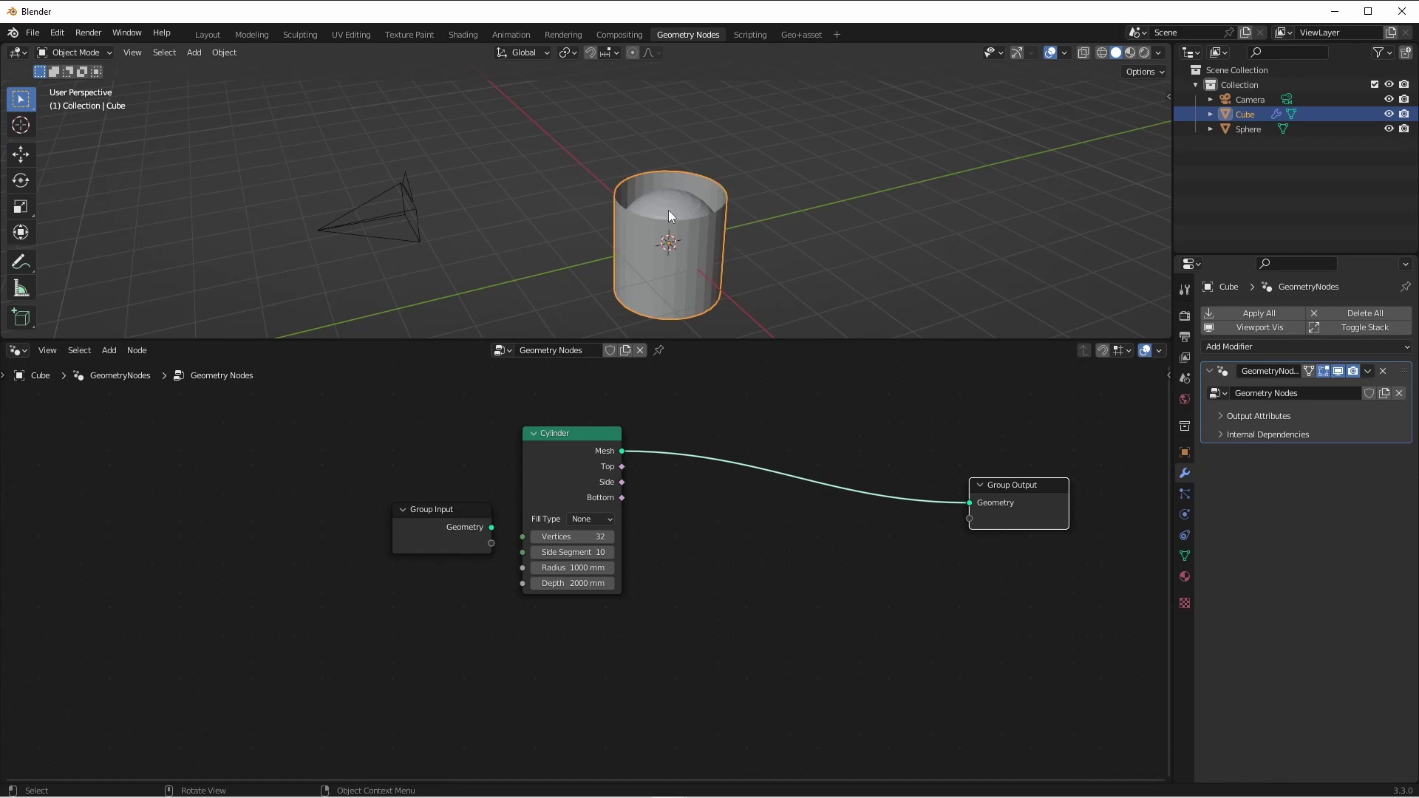
Step: Bring the Sphere object into the node tree as an Object Info node below the Cylinder node
middle_click_drag(669, 215, 671, 233)
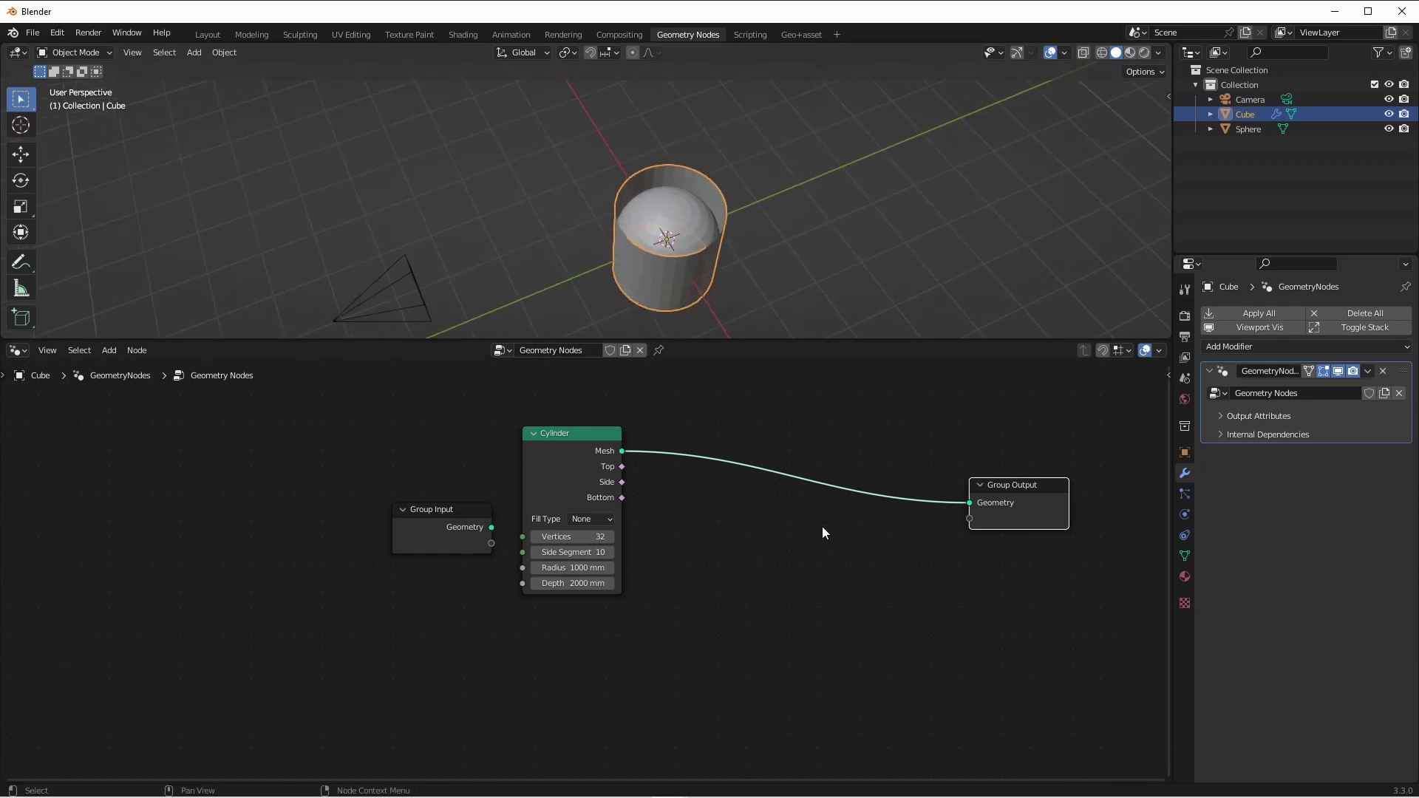
left_click(1248, 129)
left_click_drag(1254, 130, 549, 629)
Step: Insert a Set Position node on the link between the Cylinder and Group Output nodes
key("shift+a")
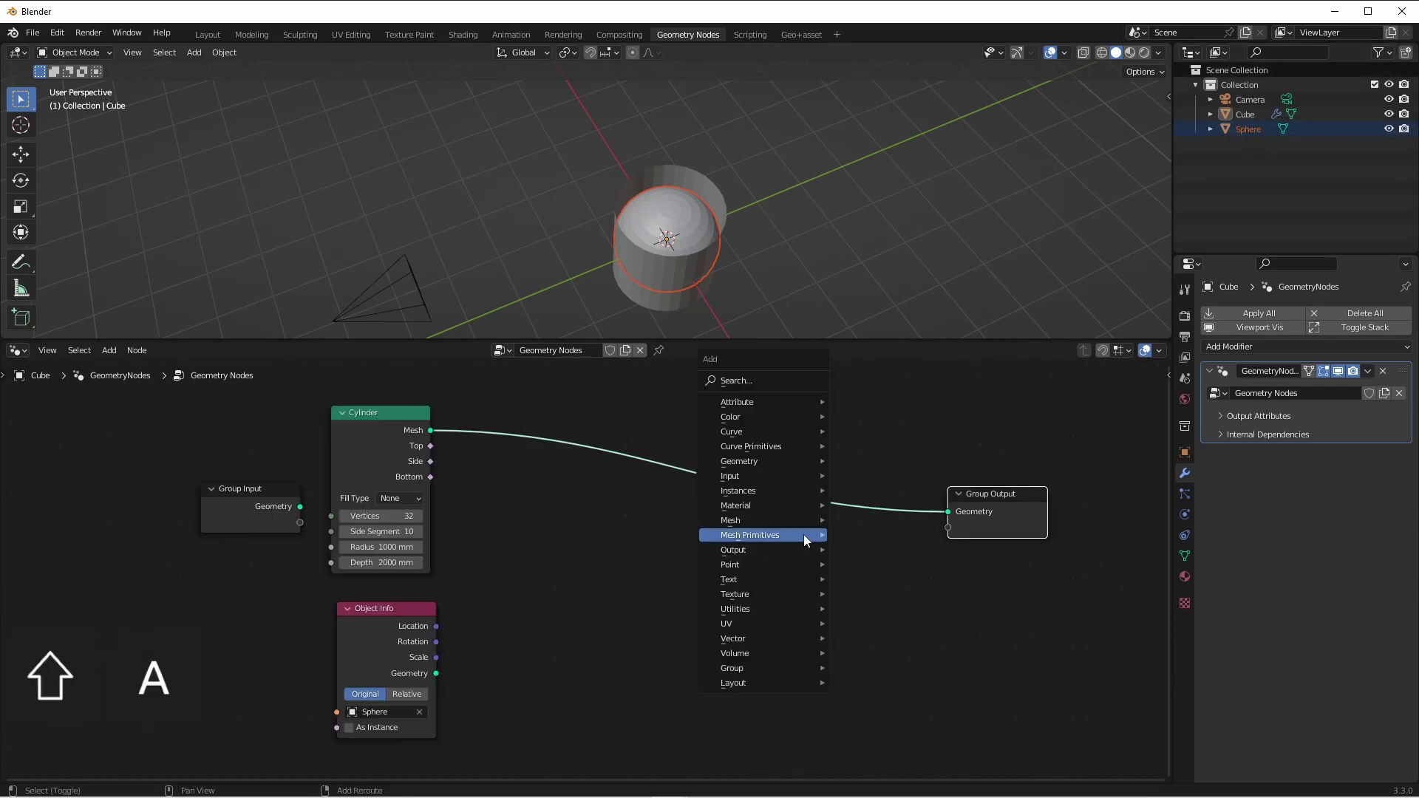
mouse_move(746, 461)
left_click(906, 667)
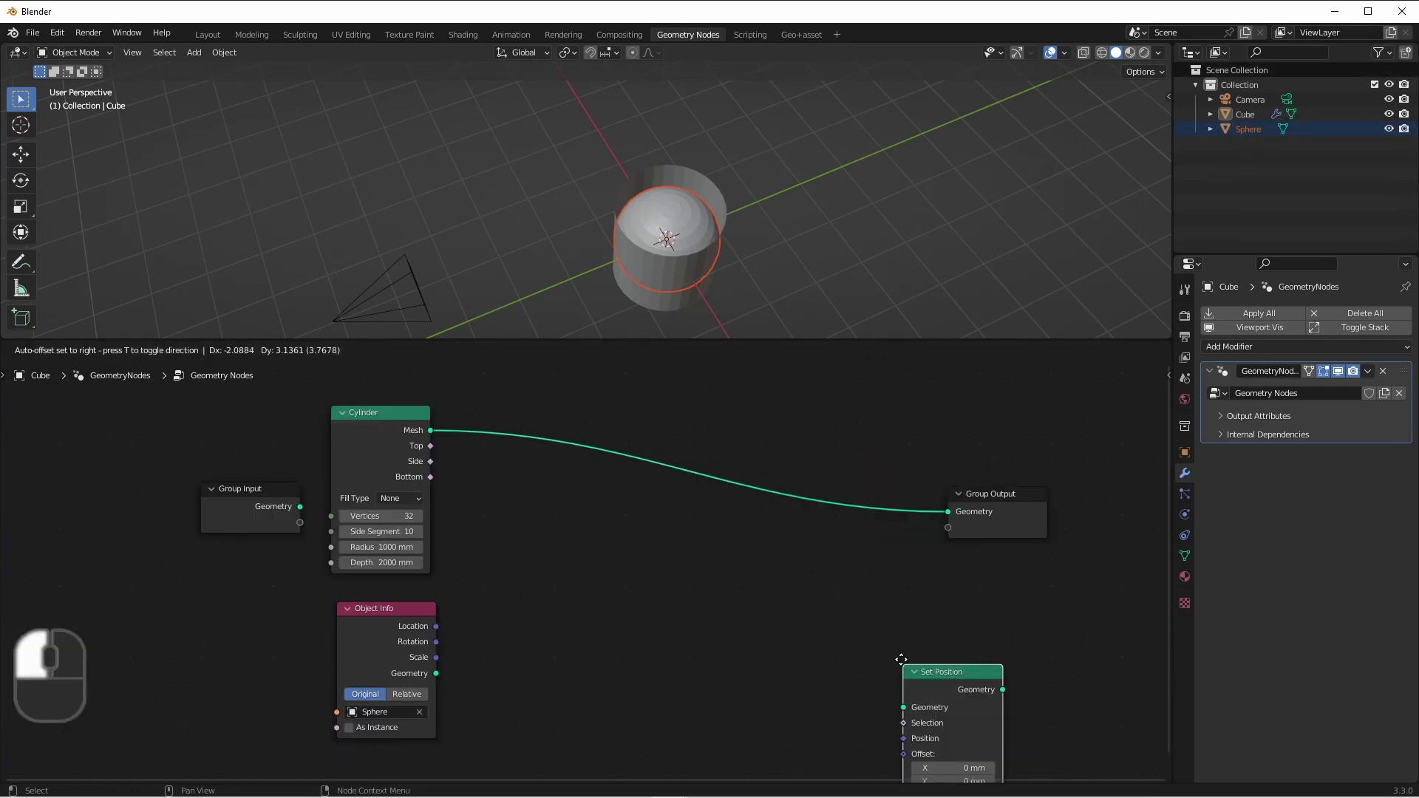
left_click(752, 442)
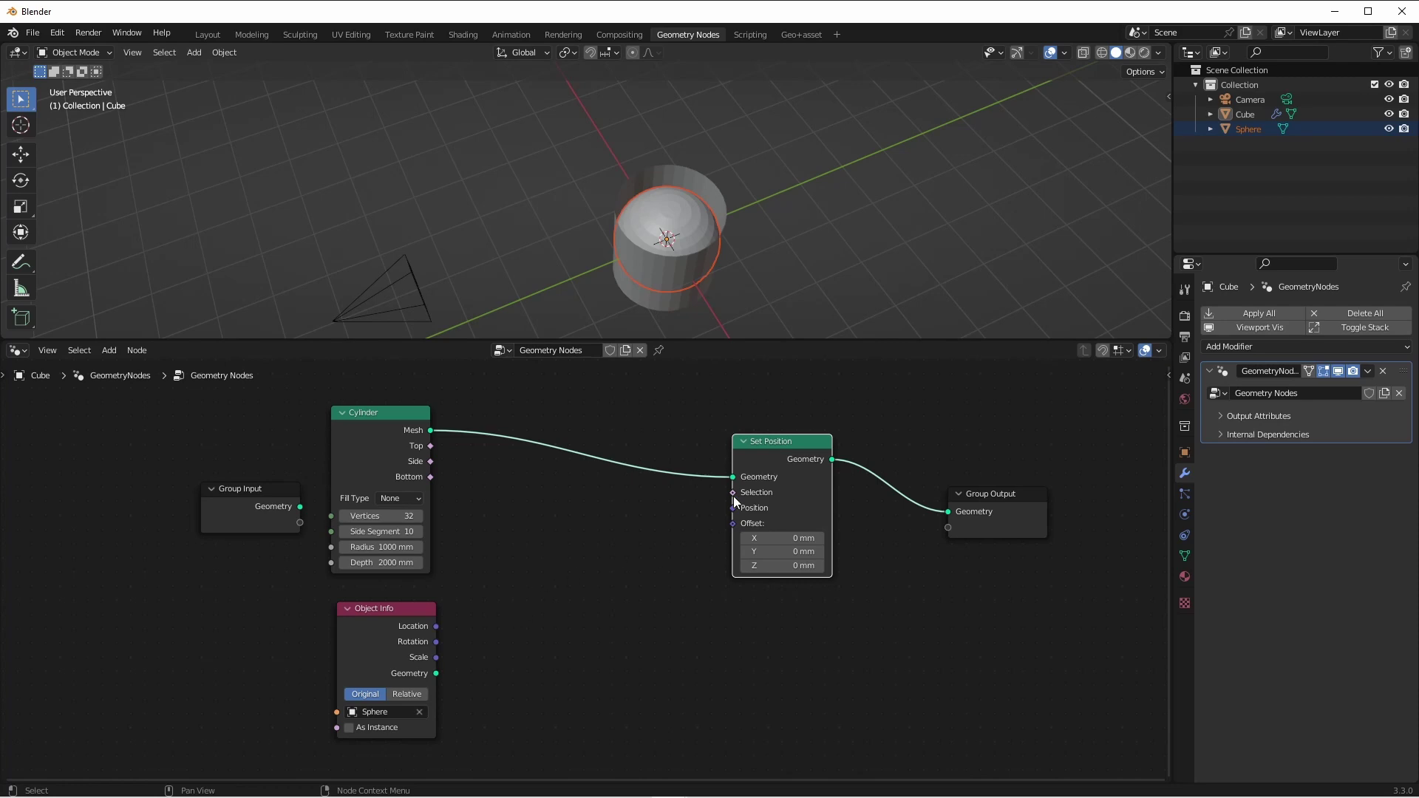
left_click_drag(737, 494, 774, 506)
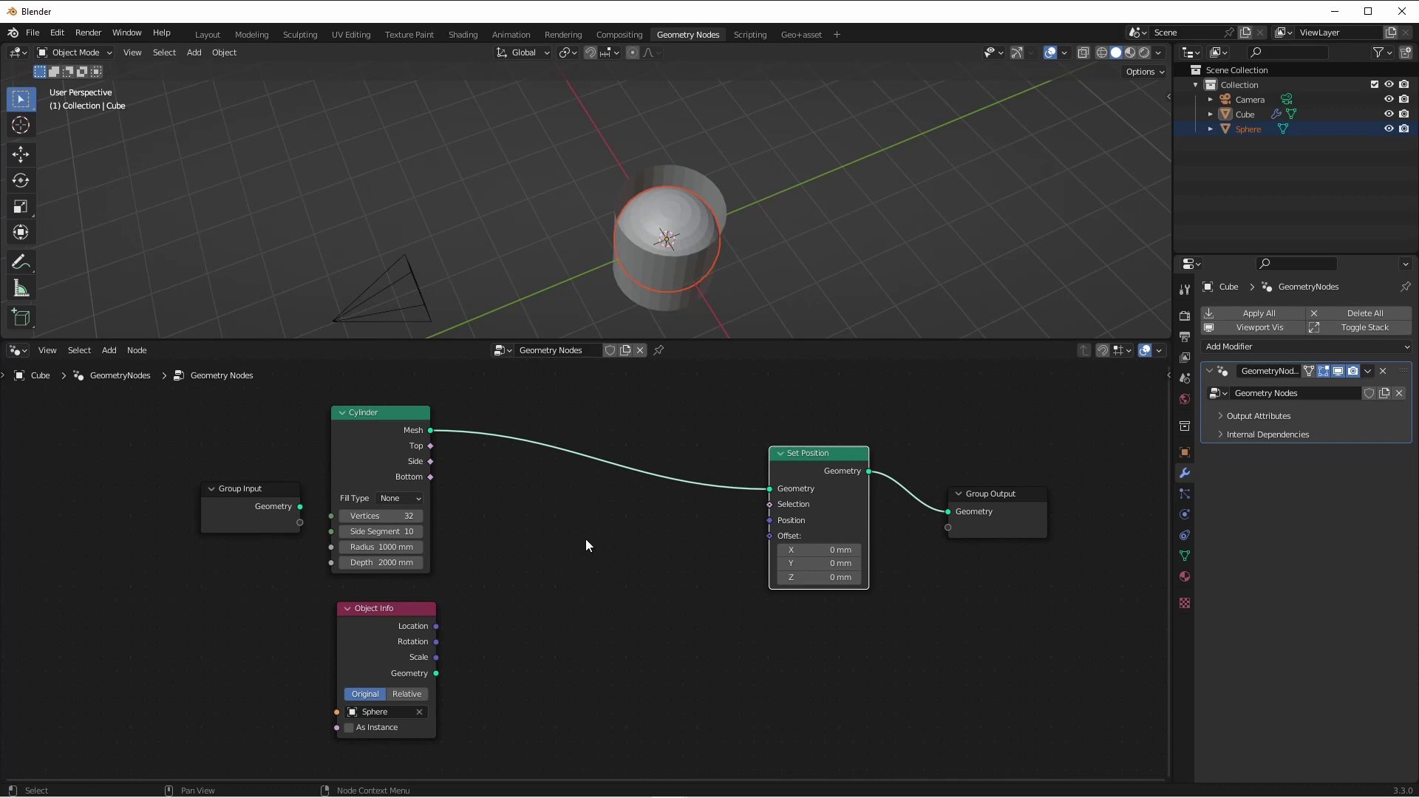
Step: Add a Raycast node with Object Info's Geometry as Target Geometry and connect its Hit Position to Set Position's Position
key("shift+a")
mouse_move(585, 546)
left_click(669, 627)
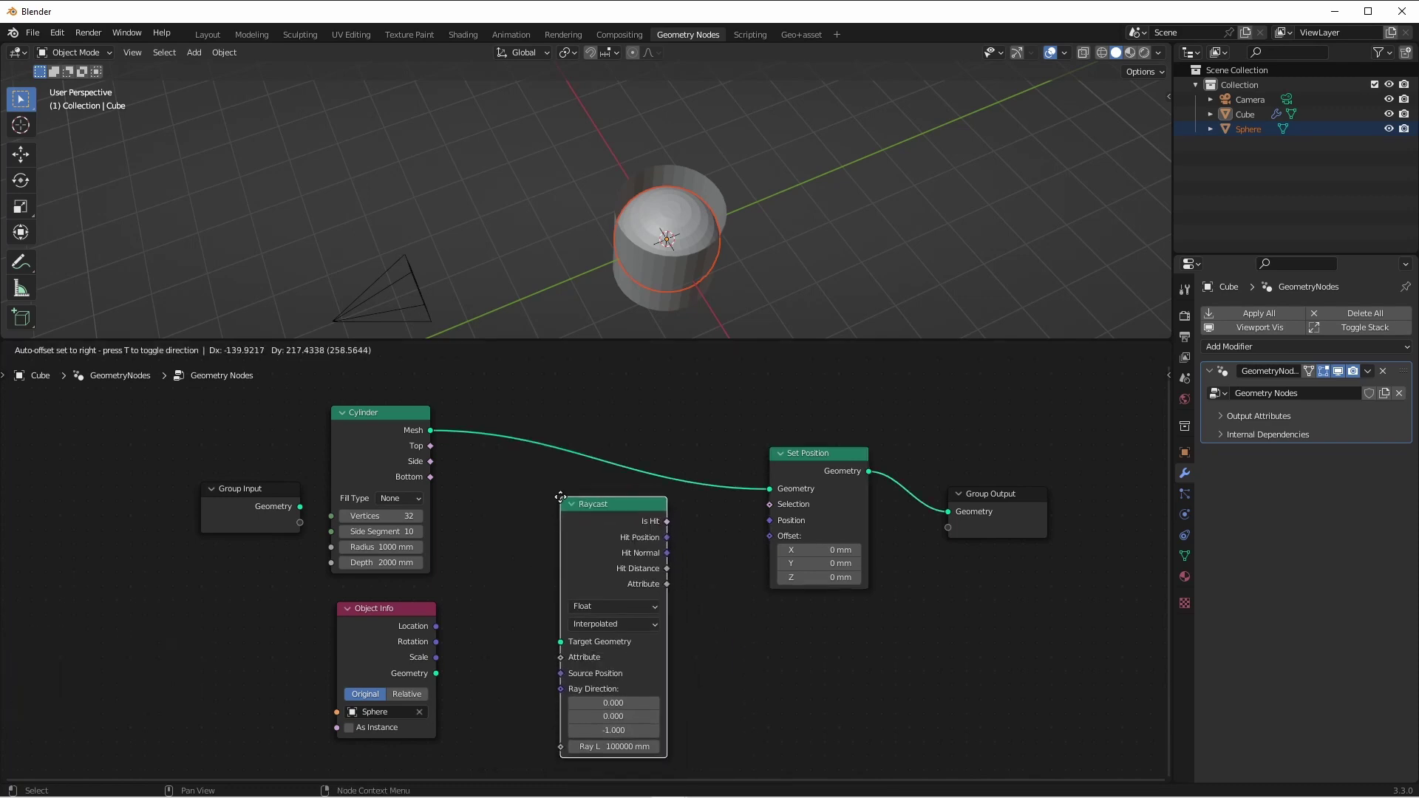
left_click(571, 494)
left_click_drag(437, 672, 573, 639)
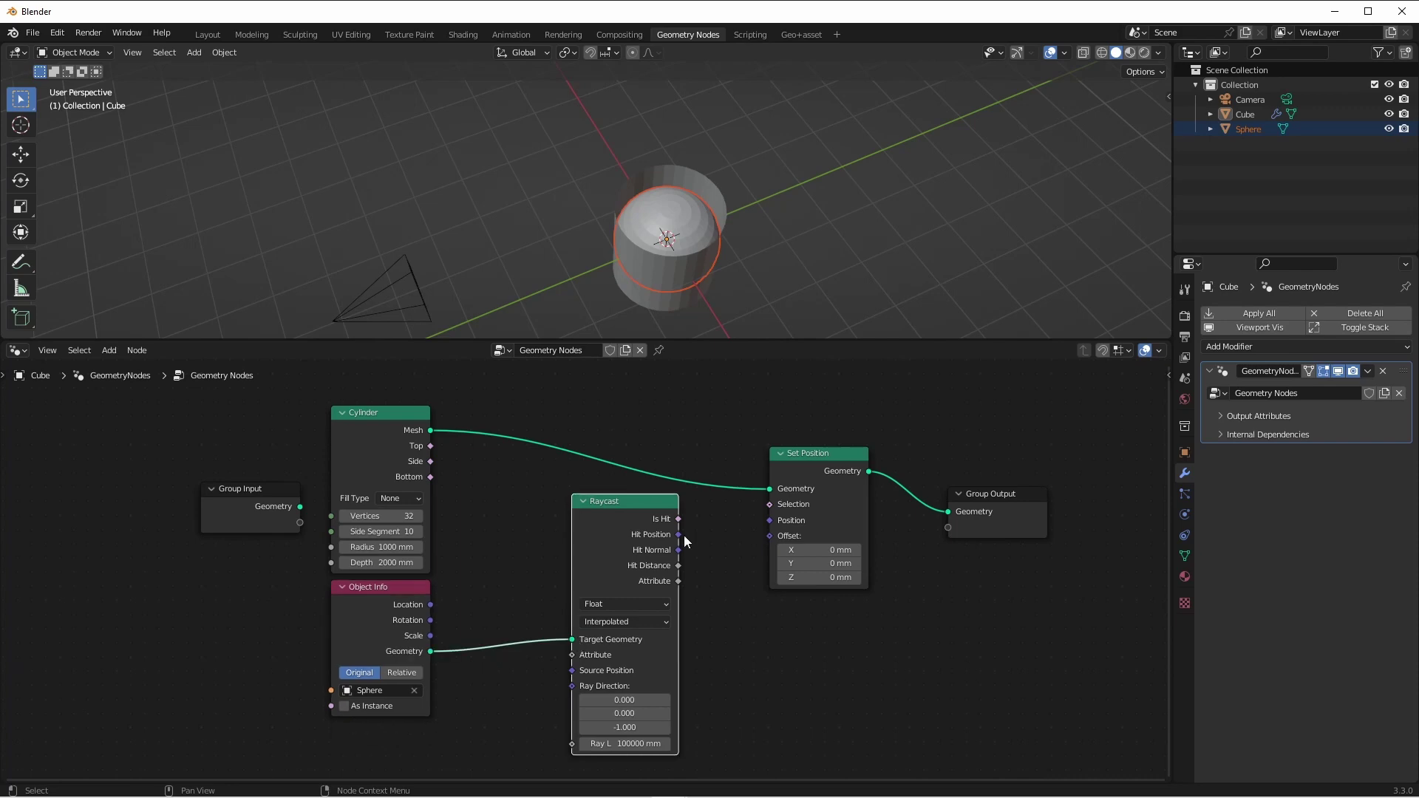
left_click_drag(679, 535, 767, 521)
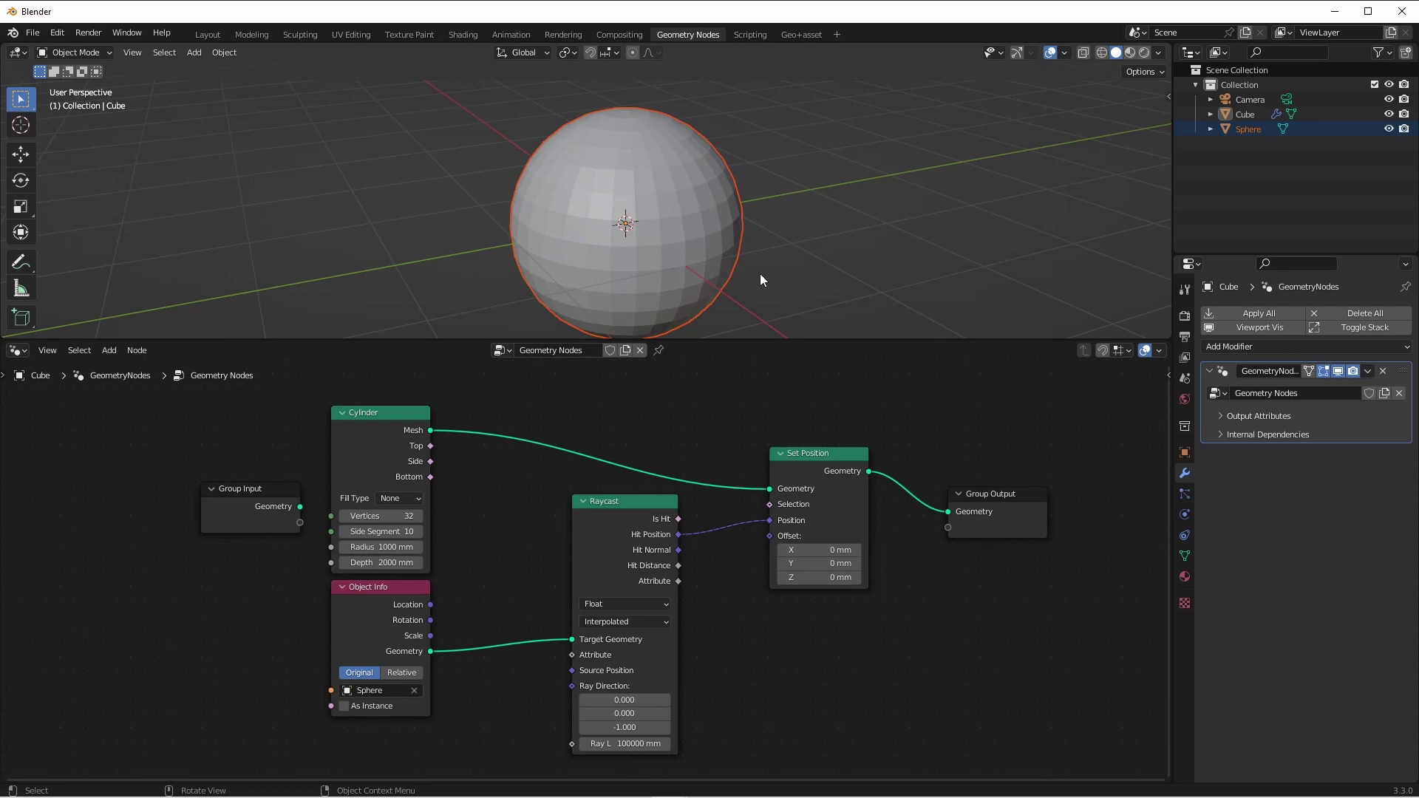
Step: Make room before the Group Output and insert a Mesh to Points node after the Set Position node
left_click_drag(977, 497, 1097, 510)
left_click_drag(1097, 510, 1100, 509)
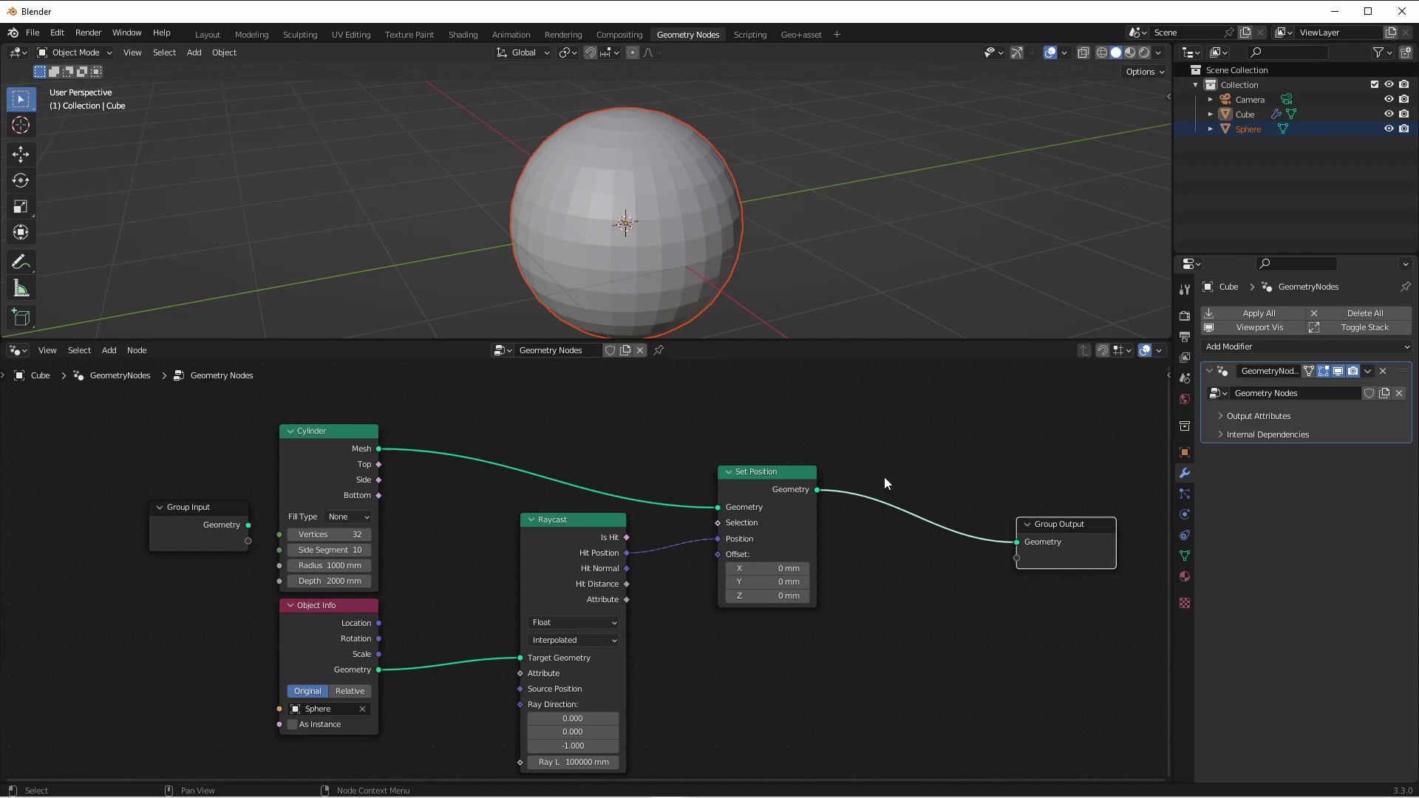
key("shift+a")
mouse_move(884, 520)
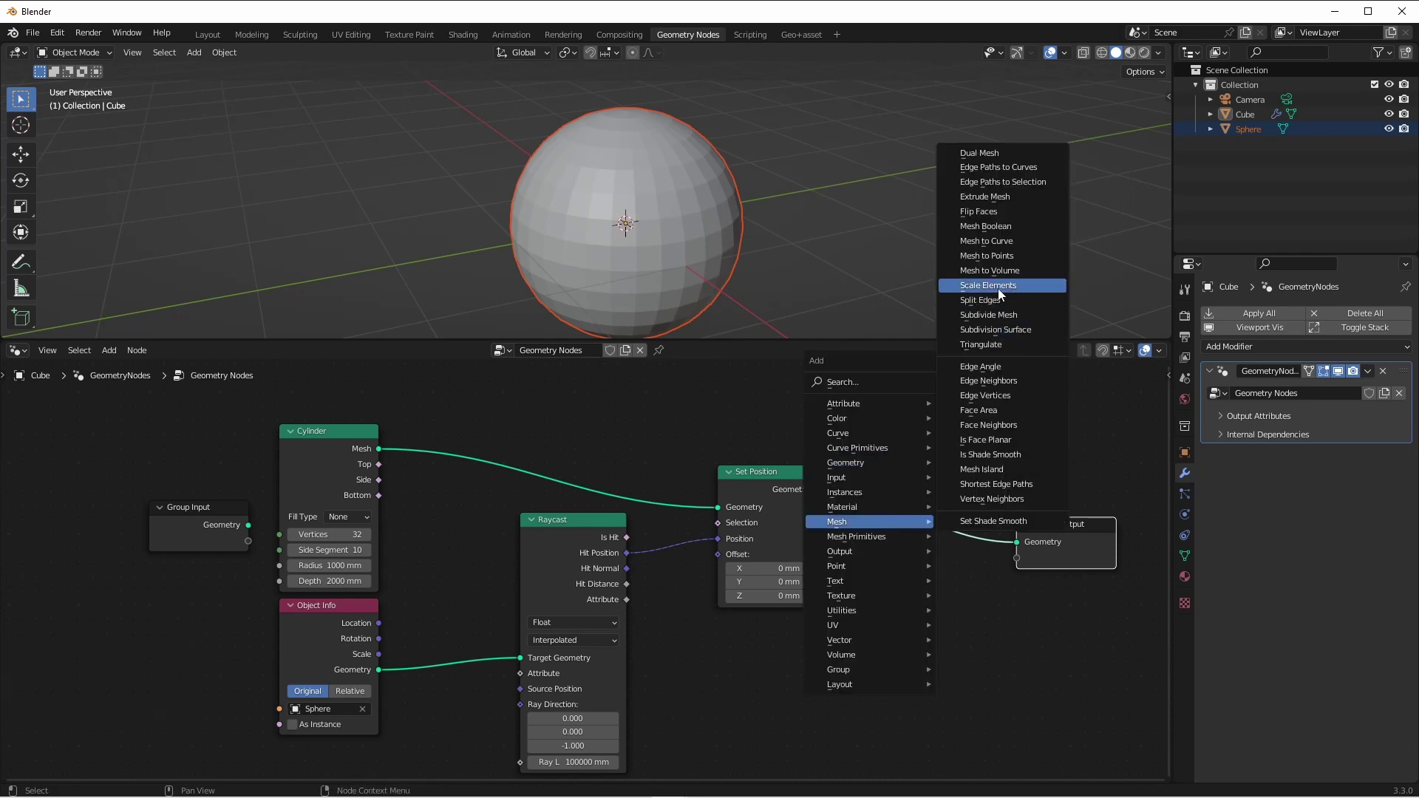
left_click(990, 256)
left_click(880, 468)
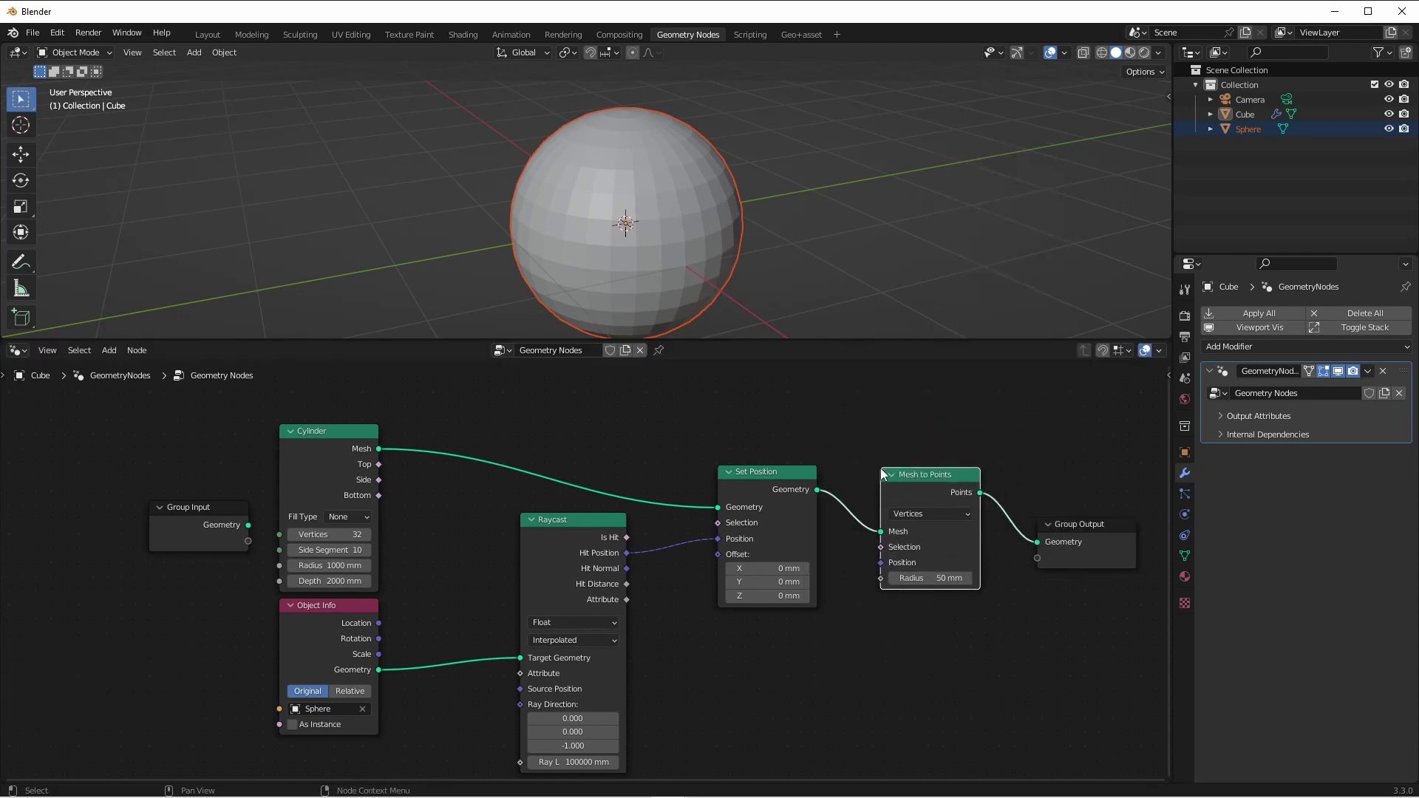
middle_click_drag(702, 290, 732, 244, "shift")
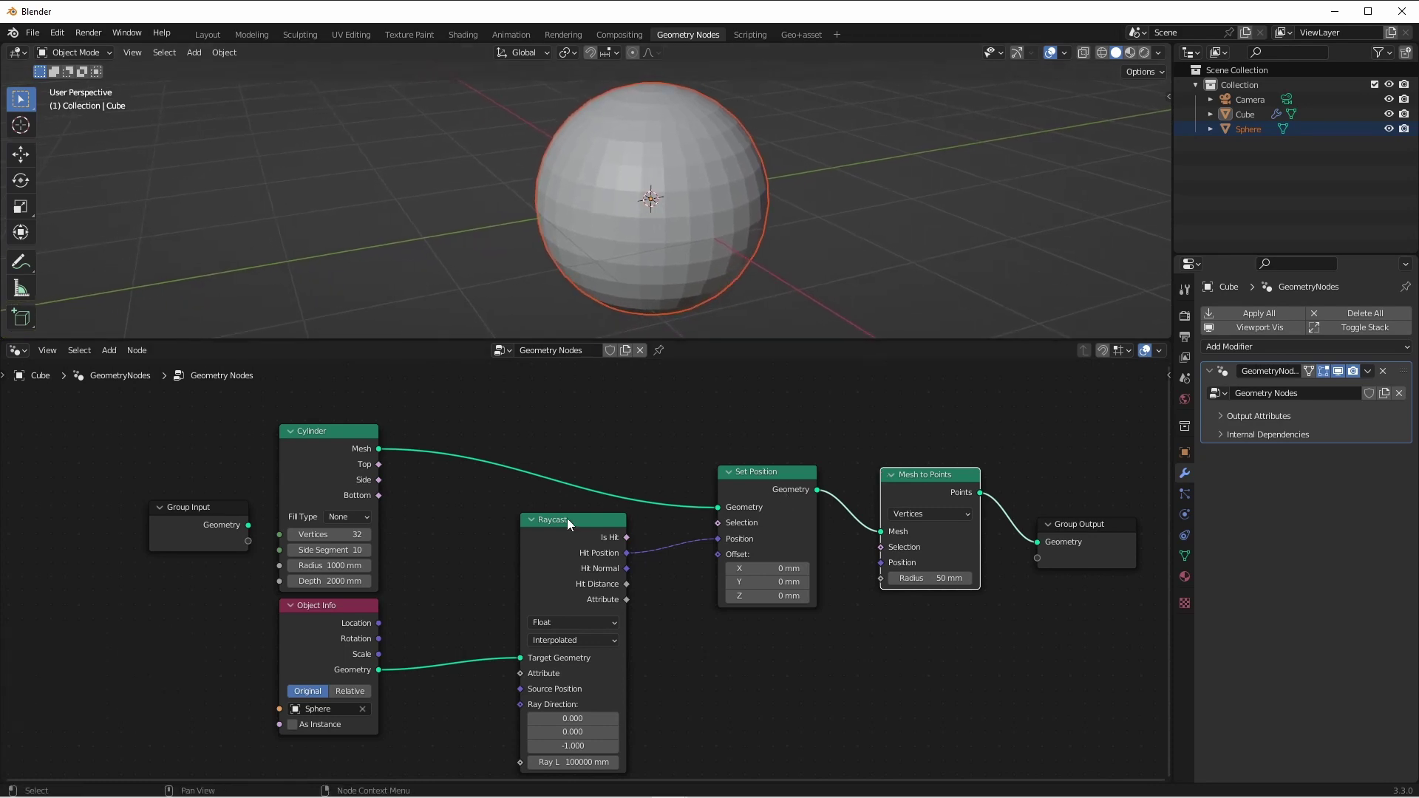
Step: Add a Normal input node below Object Info and connect it to the Raycast node's Ray Direction
middle_click_drag(715, 650, 718, 626, "shift")
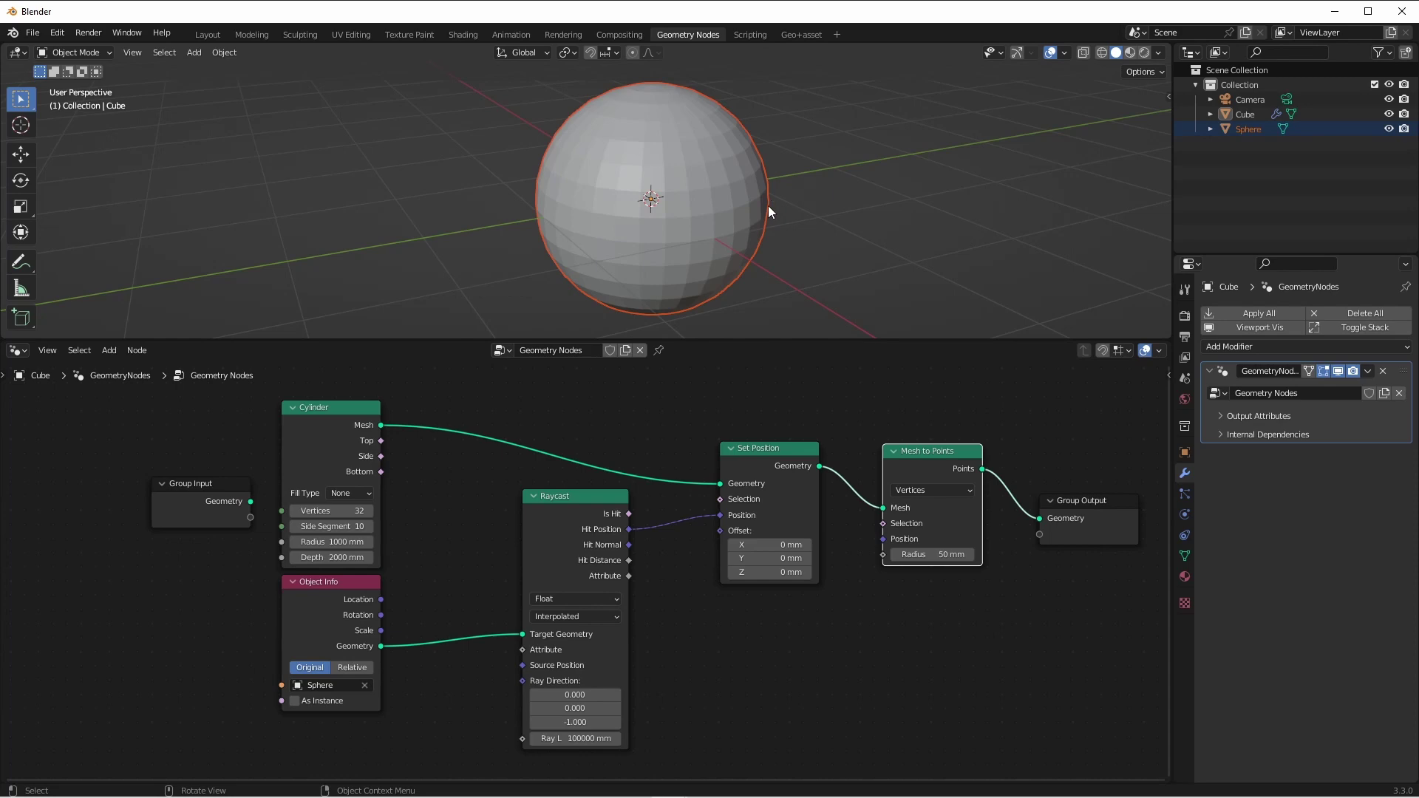
scroll(555, 558, "down", 1)
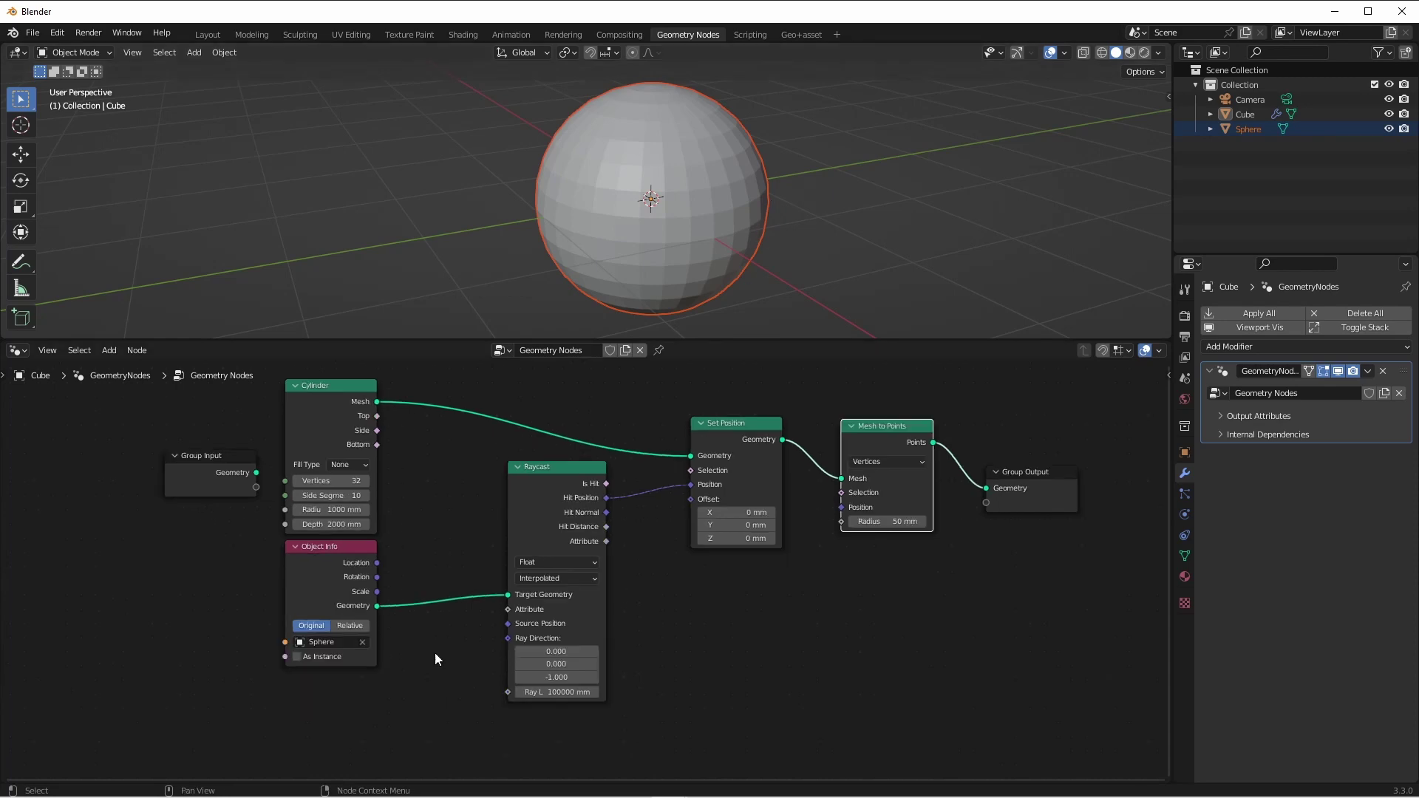
key("shift+a")
mouse_move(384, 571)
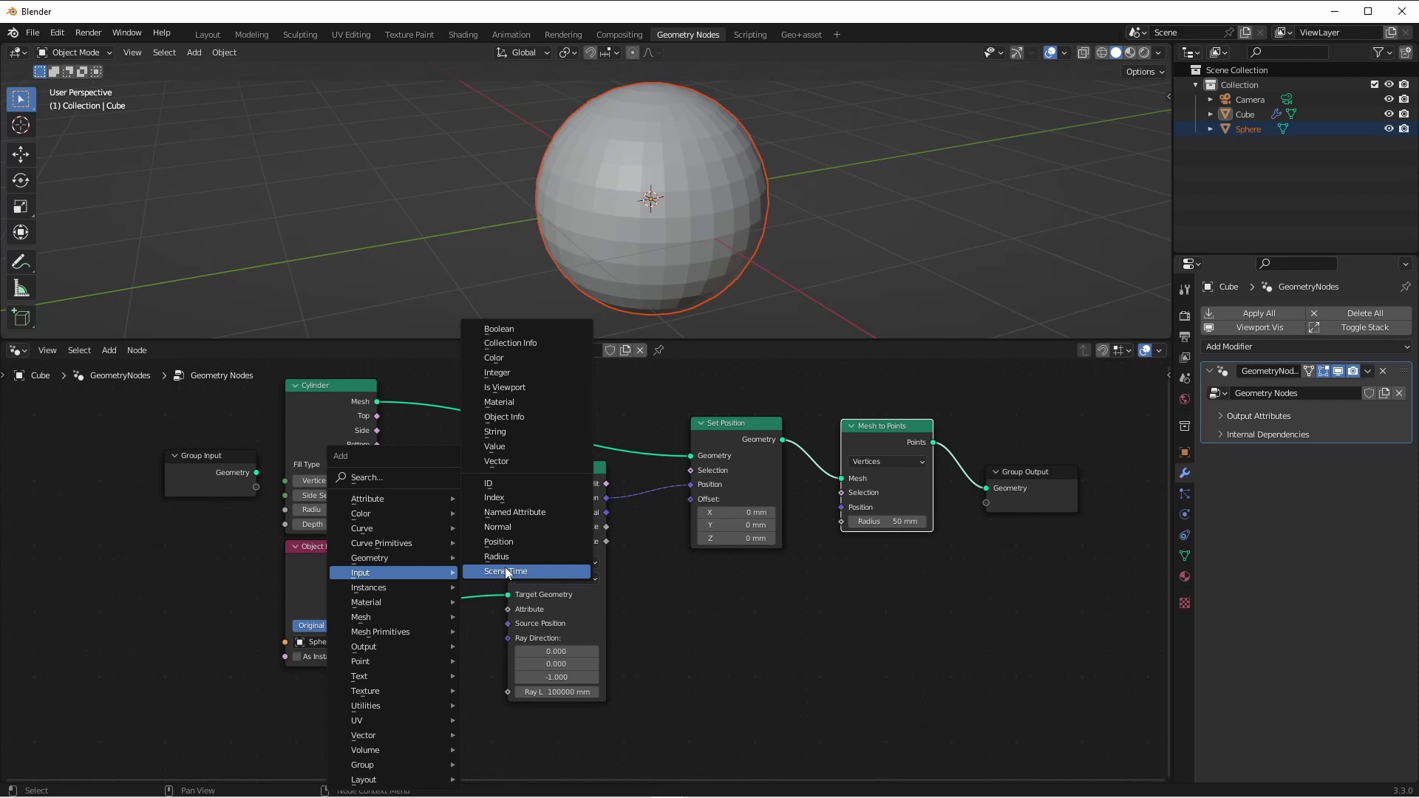
left_click(516, 527)
left_click(379, 704)
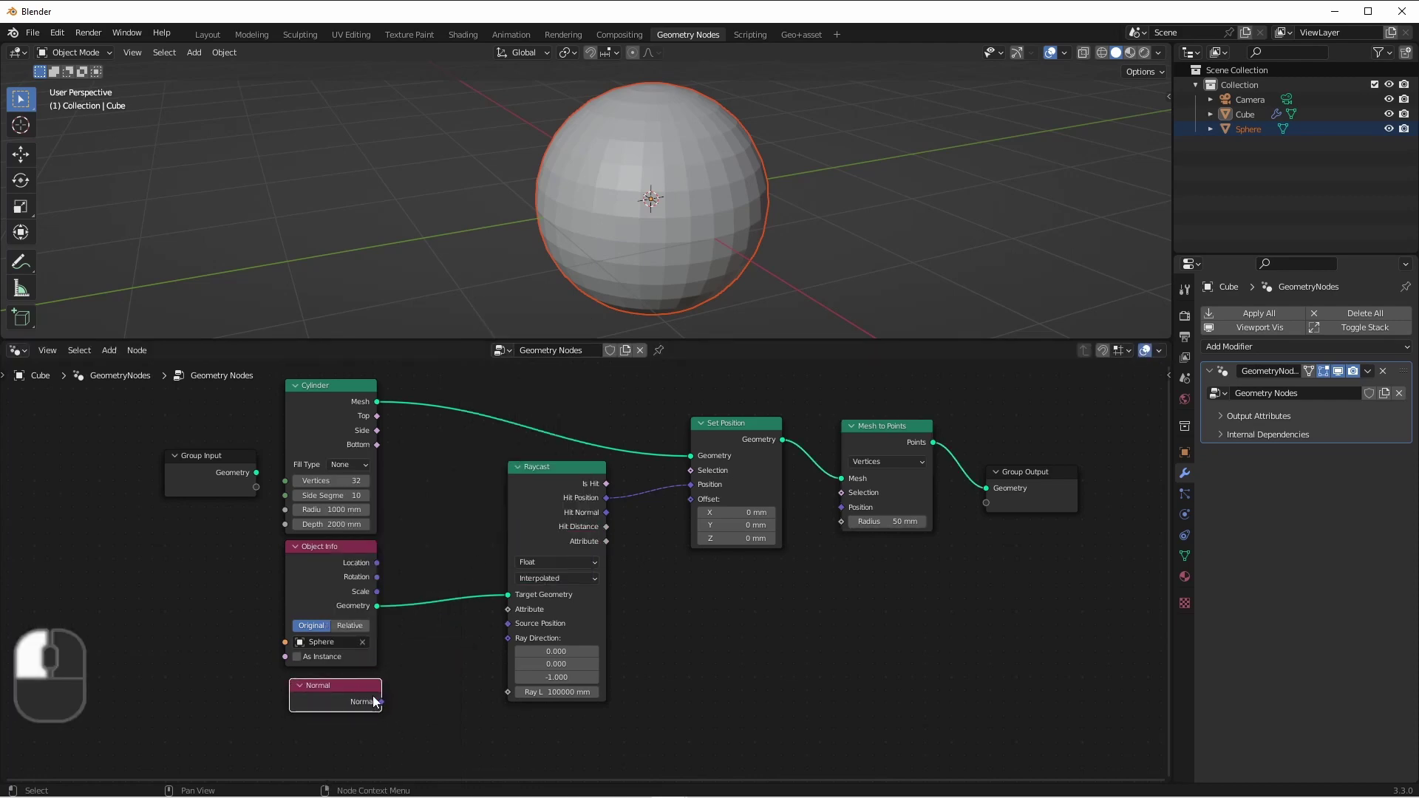
left_click_drag(382, 702, 510, 639)
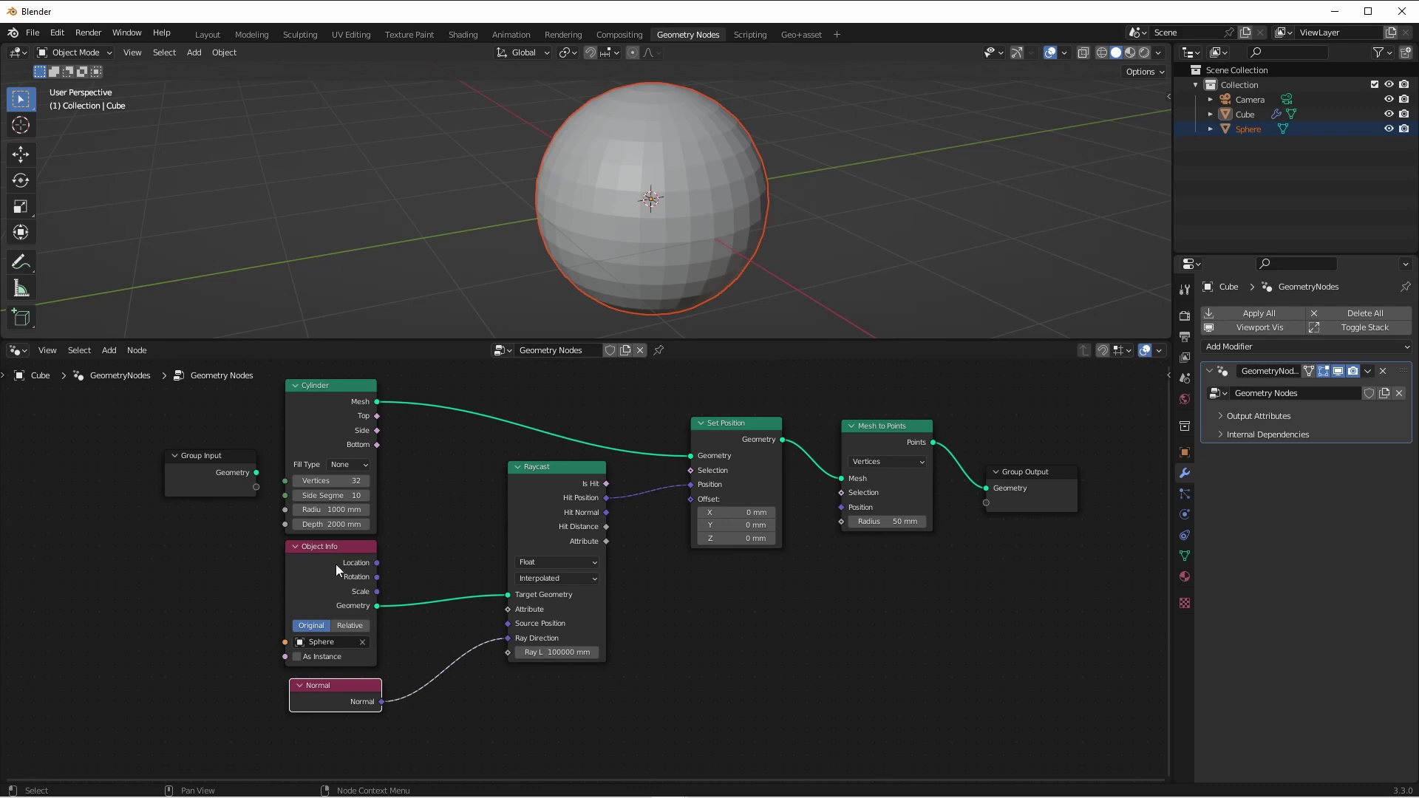
Step: Reposition the Raycast node and insert a Flip Faces node between the Cylinder and Set Position nodes
left_click_drag(562, 476, 597, 509)
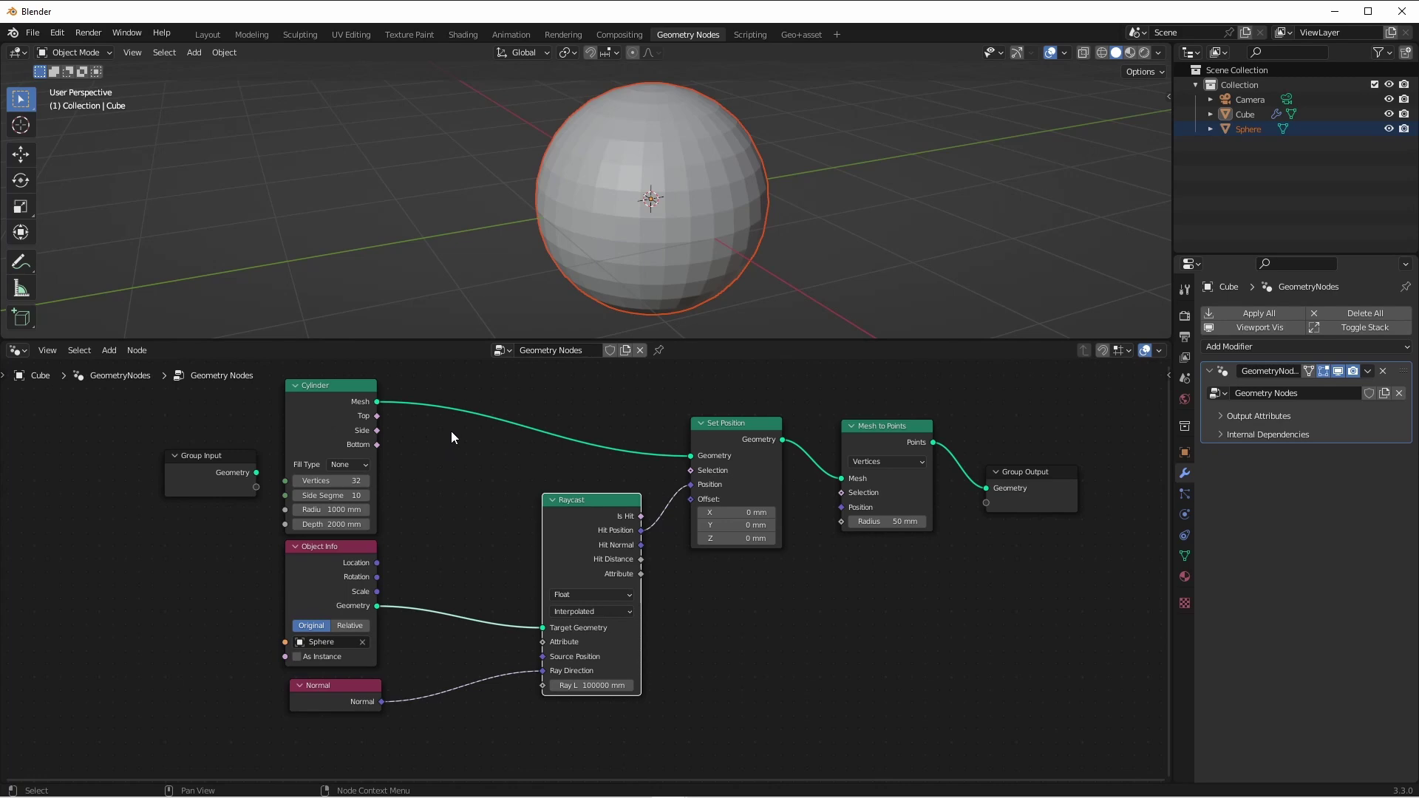
key("shift+a")
mouse_move(444, 476)
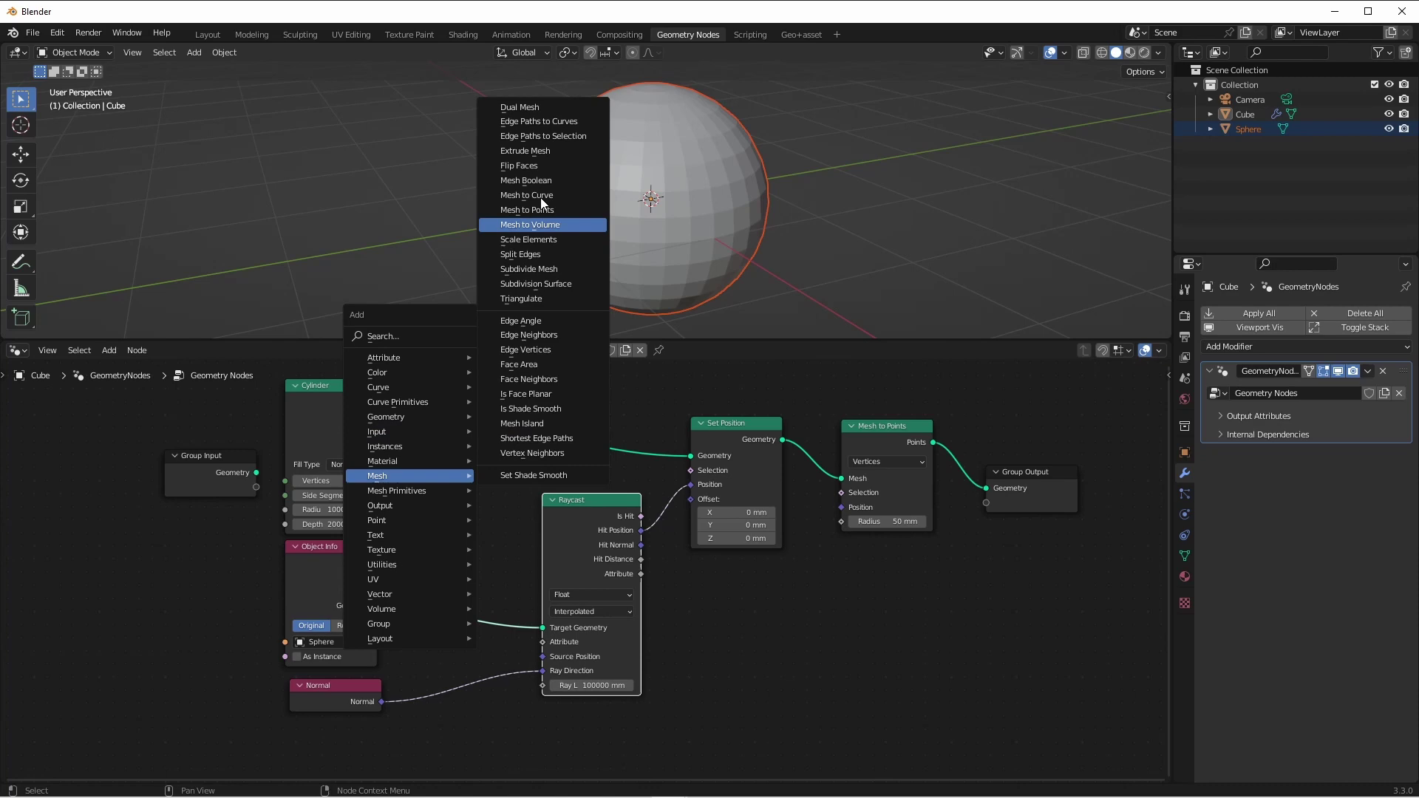
left_click(521, 166)
left_click(430, 397)
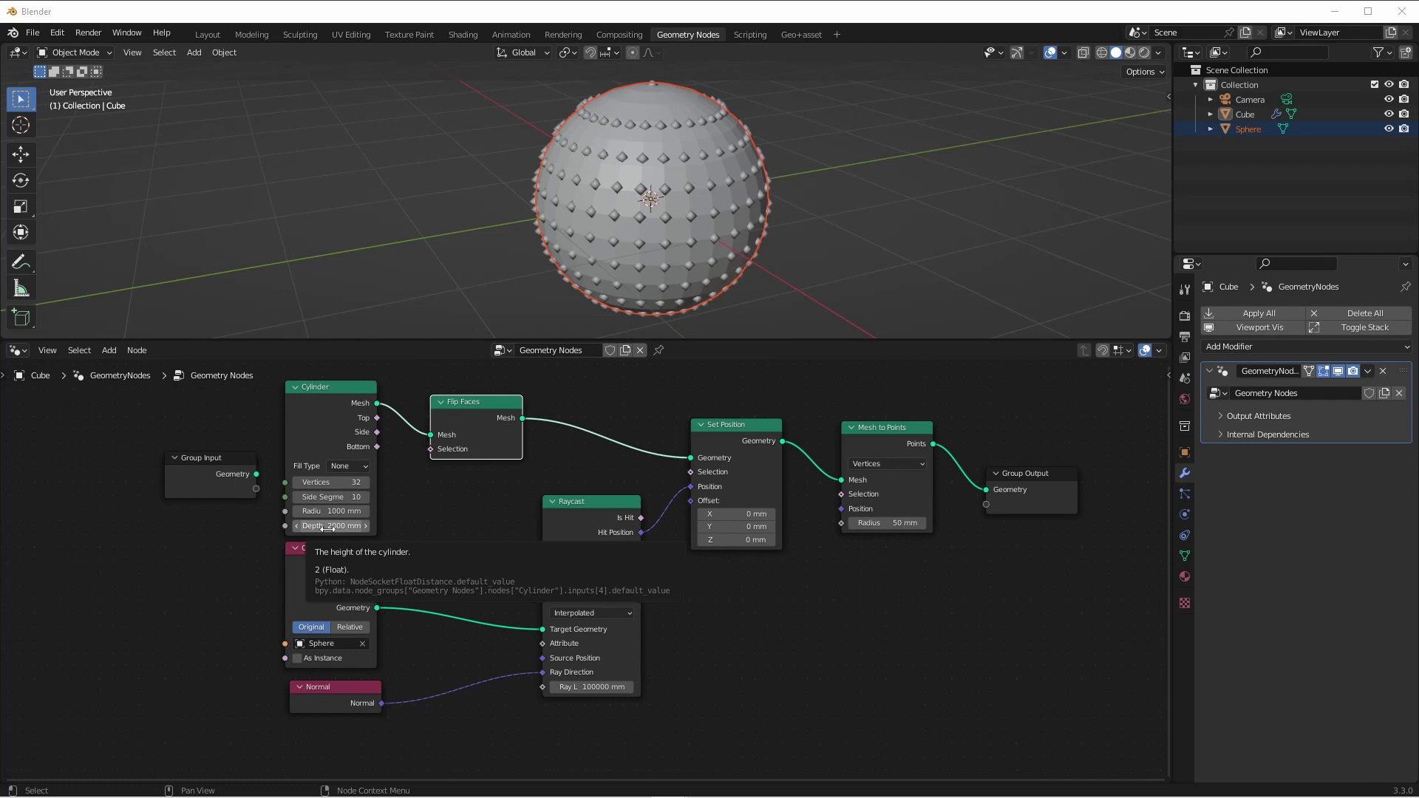
Step: Set the Cylinder node's Depth to 980 mm, its Vertices to 78 and its Side Segments to 18
left_click_drag(328, 527, 277, 527, "shift")
mouse_move(331, 483)
left_mouse_down("shift")
mouse_move(398, 483)
mouse_move(340, 499)
left_mouse_up("shift")
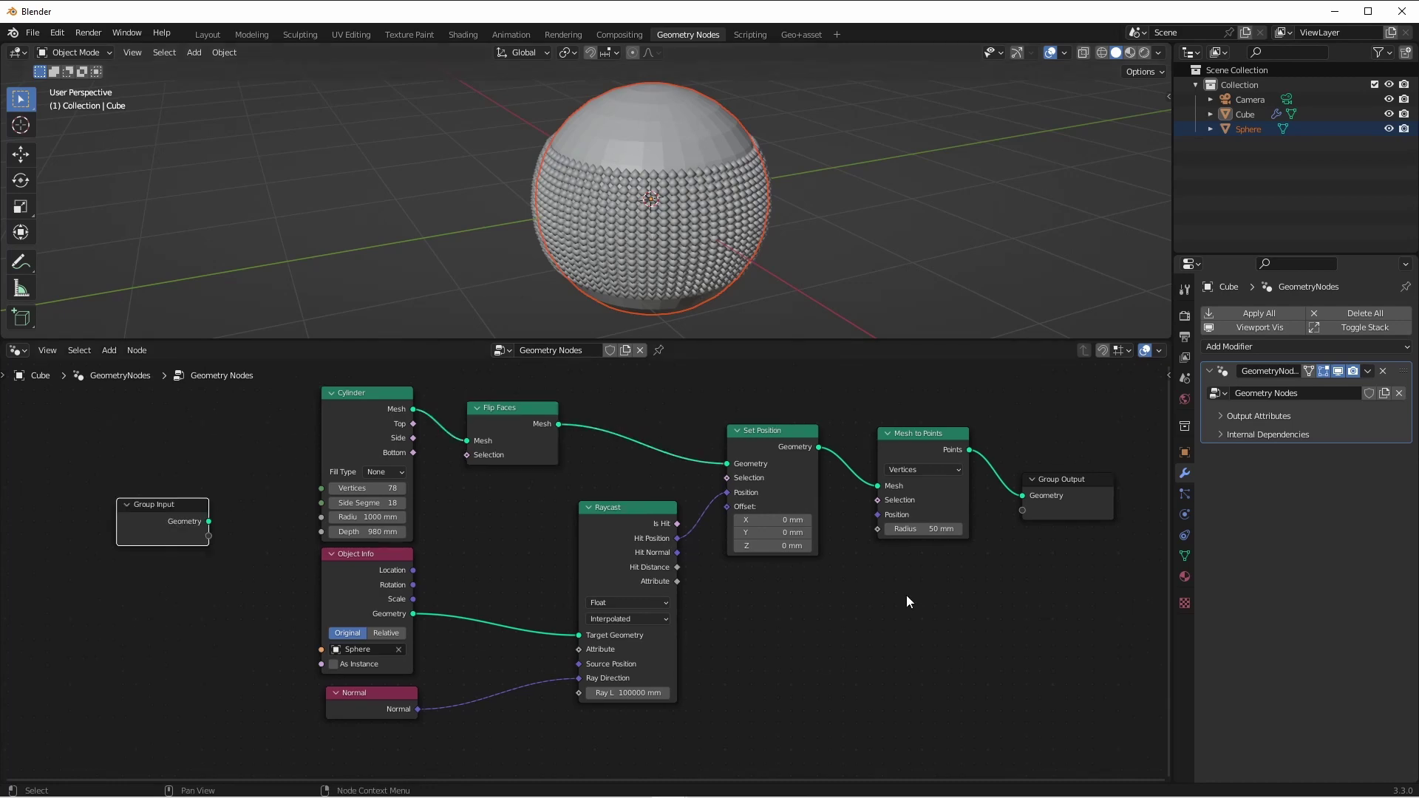
Step: Expose the Cylinder's Vertices, Side Segments, Radius and Depth and the Object Info node's Object as Group Input sockets
left_click_drag(192, 516, 319, 488)
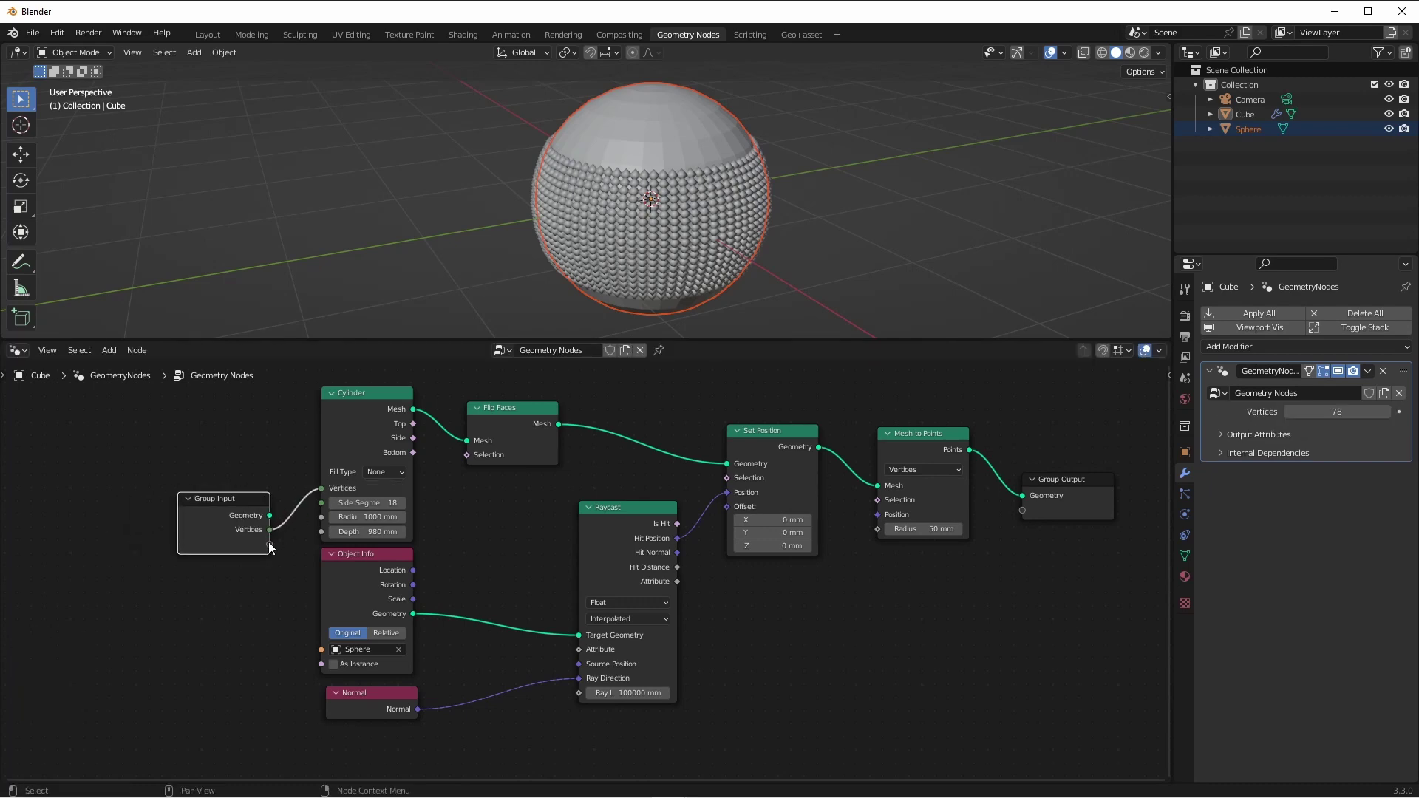
left_click_drag(269, 545, 321, 502)
left_click_drag(269, 560, 323, 513)
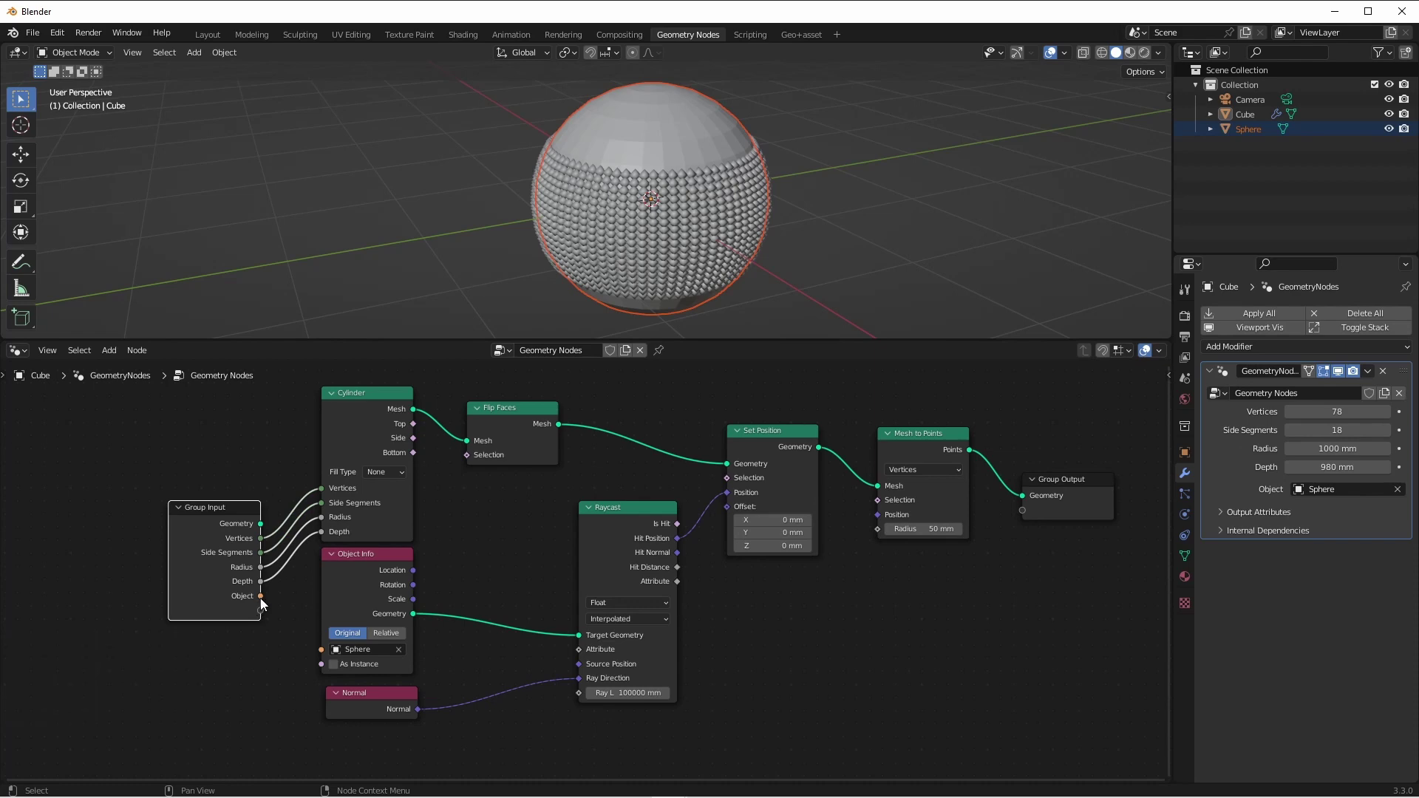
left_click_drag(261, 598, 320, 650)
Step: Remove the unused Geometry socket from the node group's inputs
key("n")
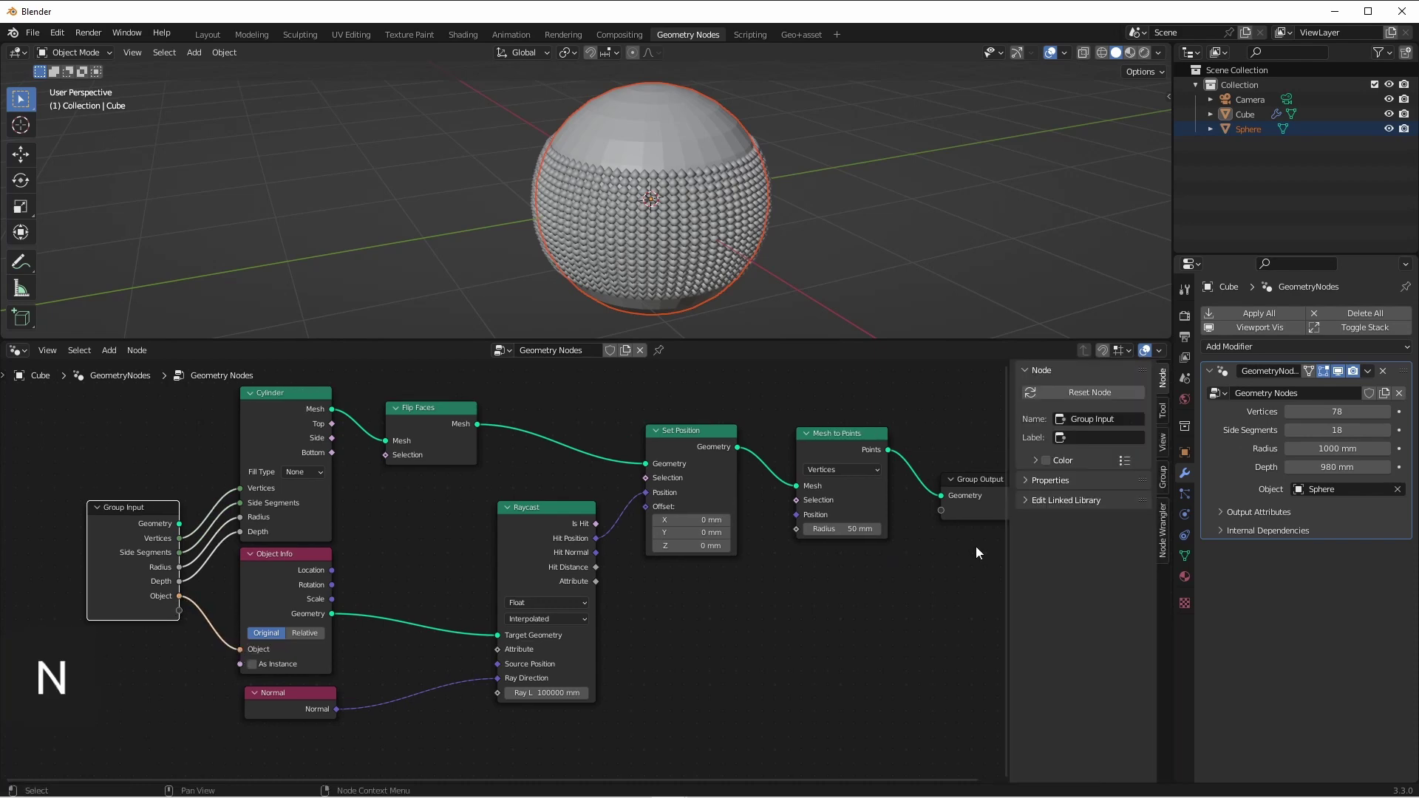
left_click(1163, 484)
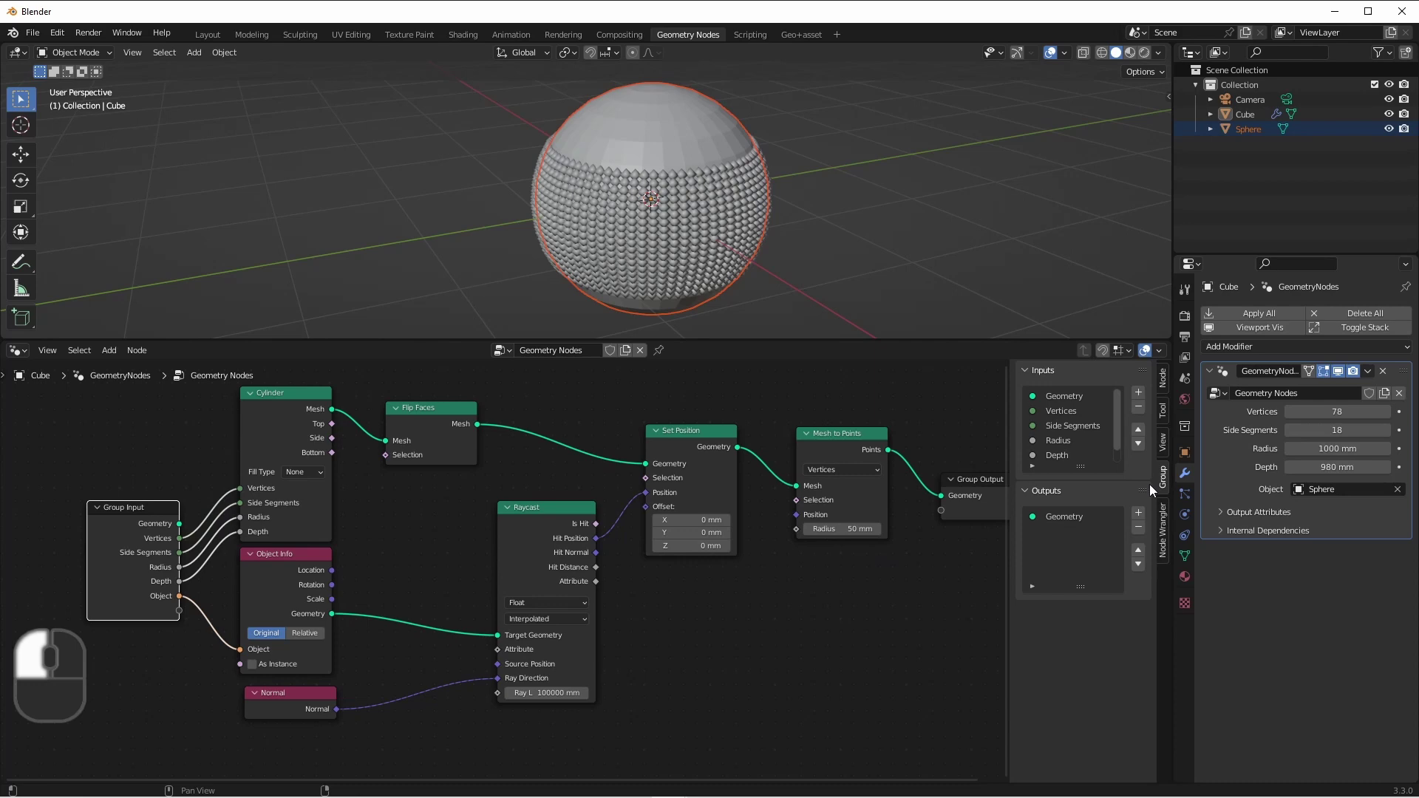
left_click(1071, 398)
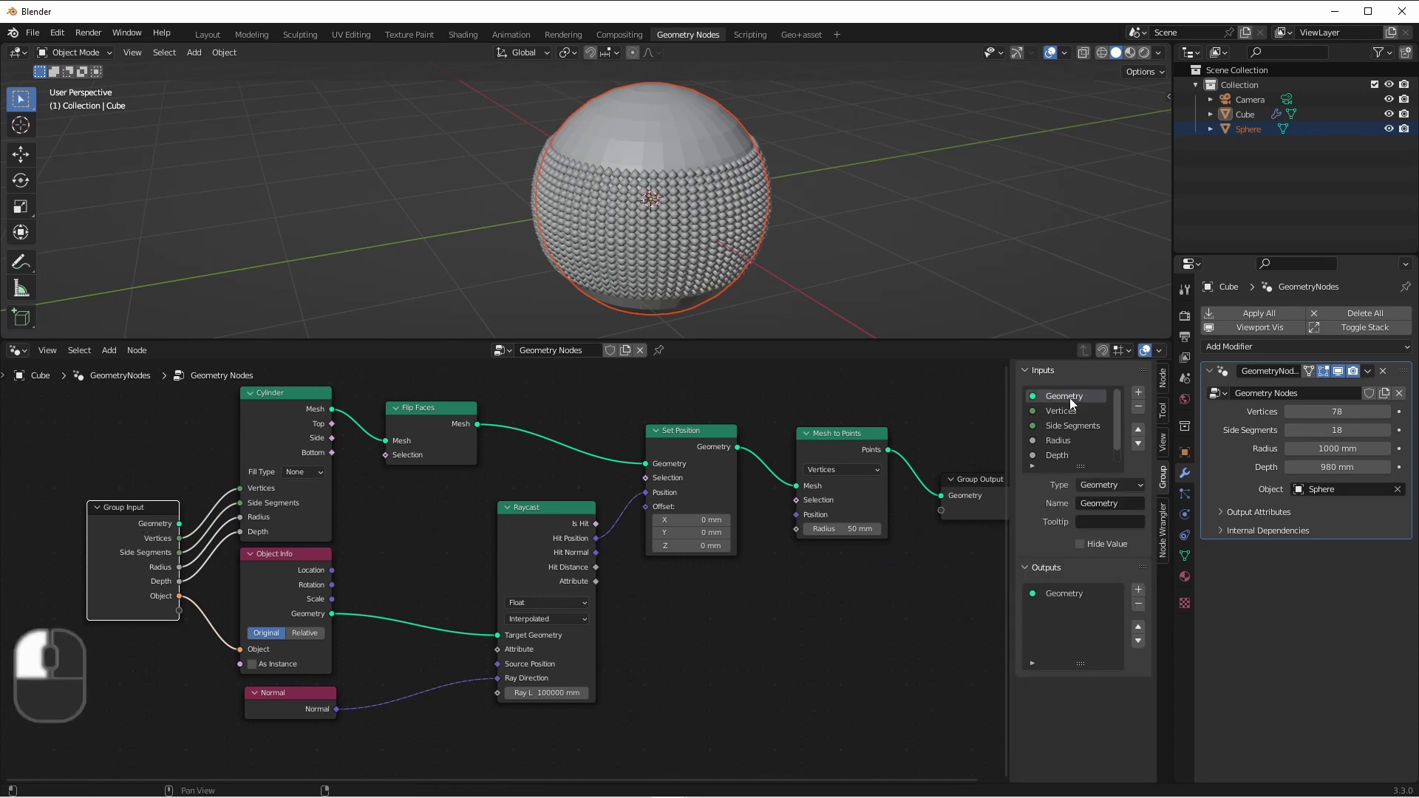
left_click(1136, 409)
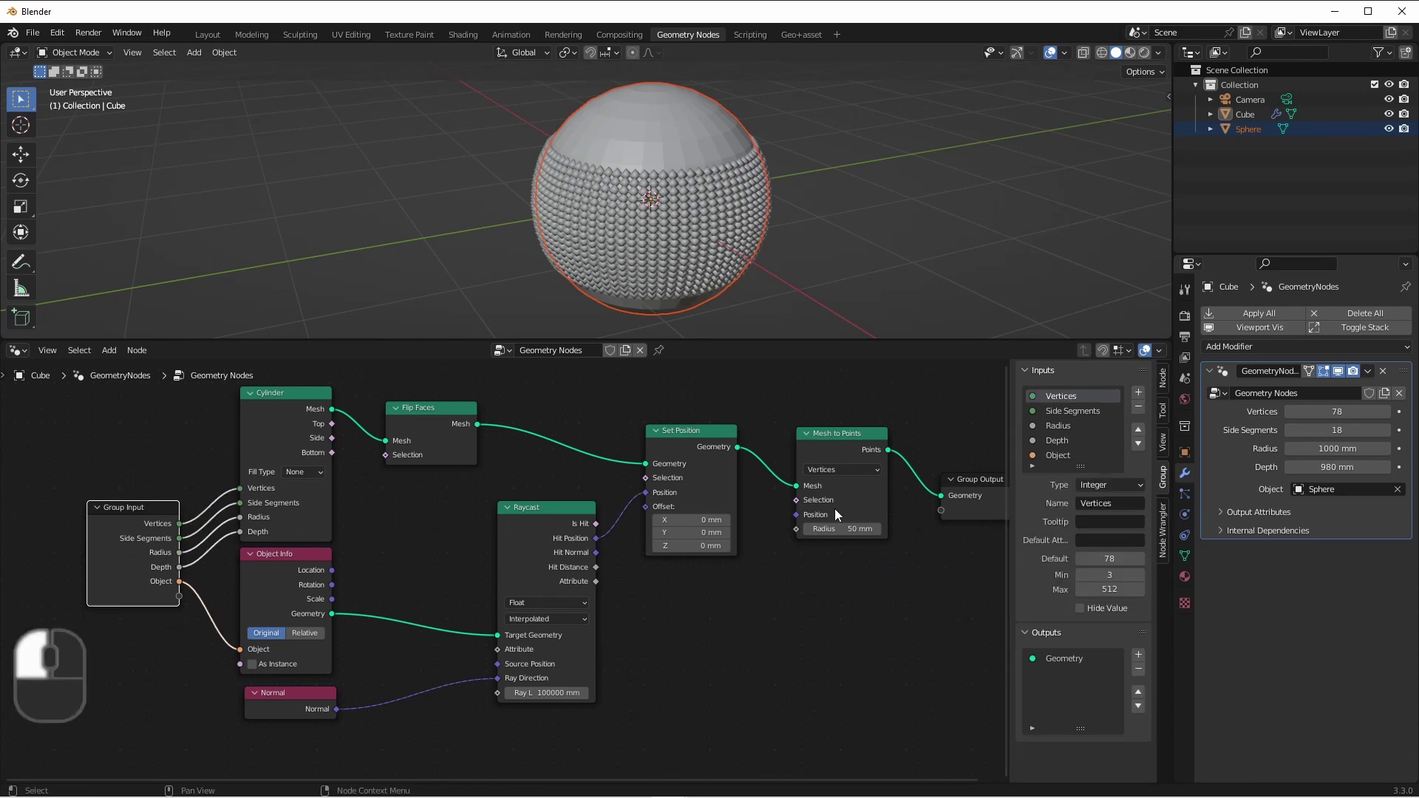
Step: Join the Cylinder mesh with the Mesh to Points output and move the Flip Faces node next to Set Position
key("Home")
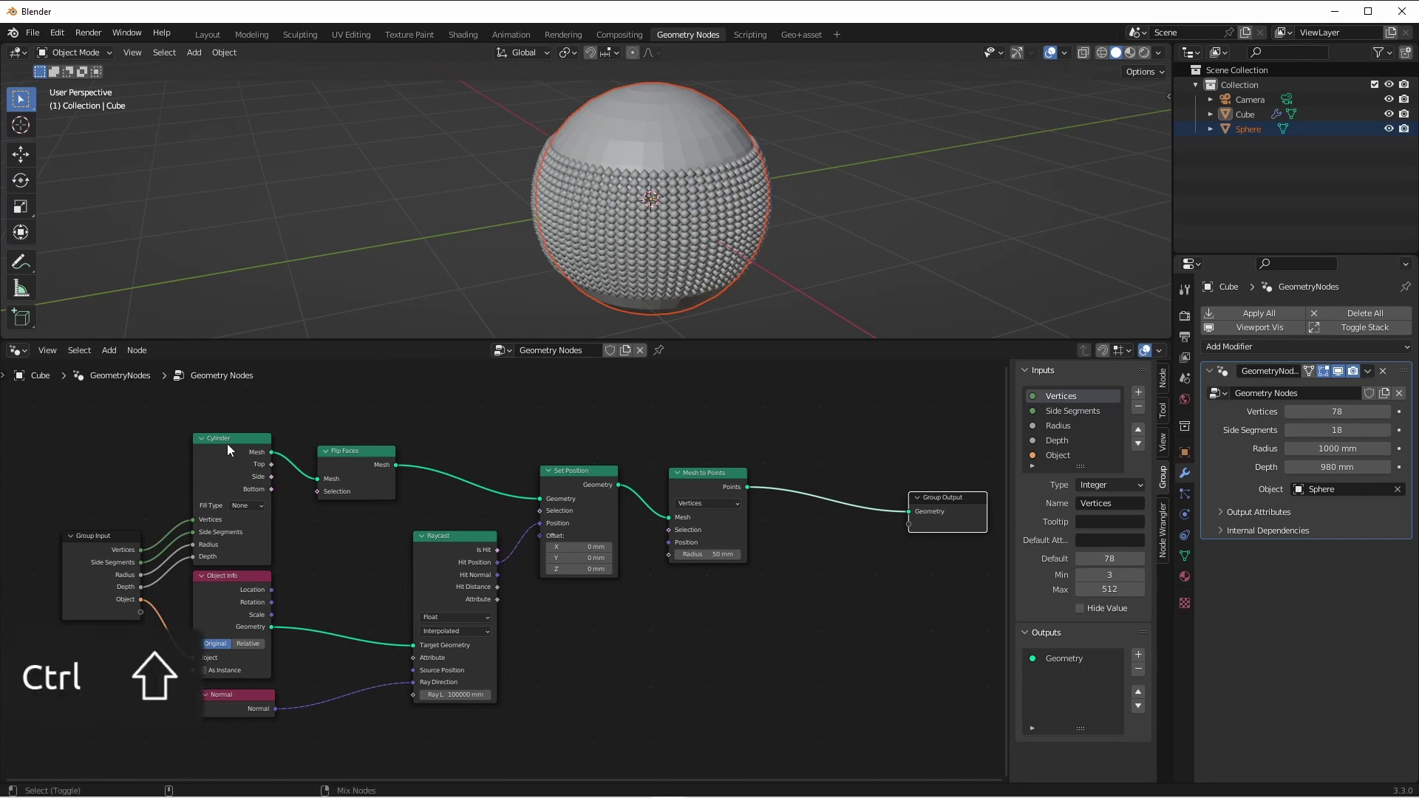
right_click_drag(228, 444, 712, 473, "ctrl+shift")
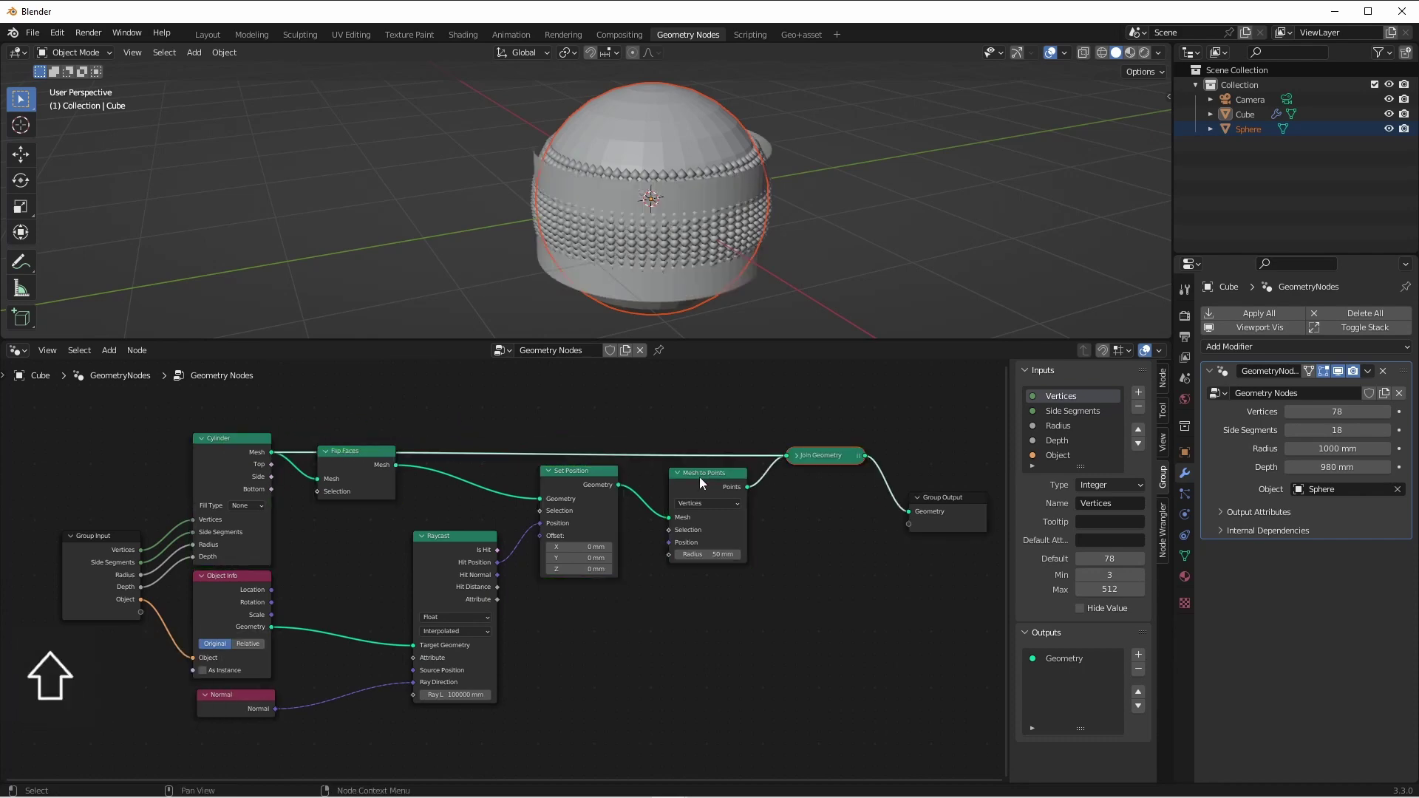
left_click_drag(355, 451, 453, 471)
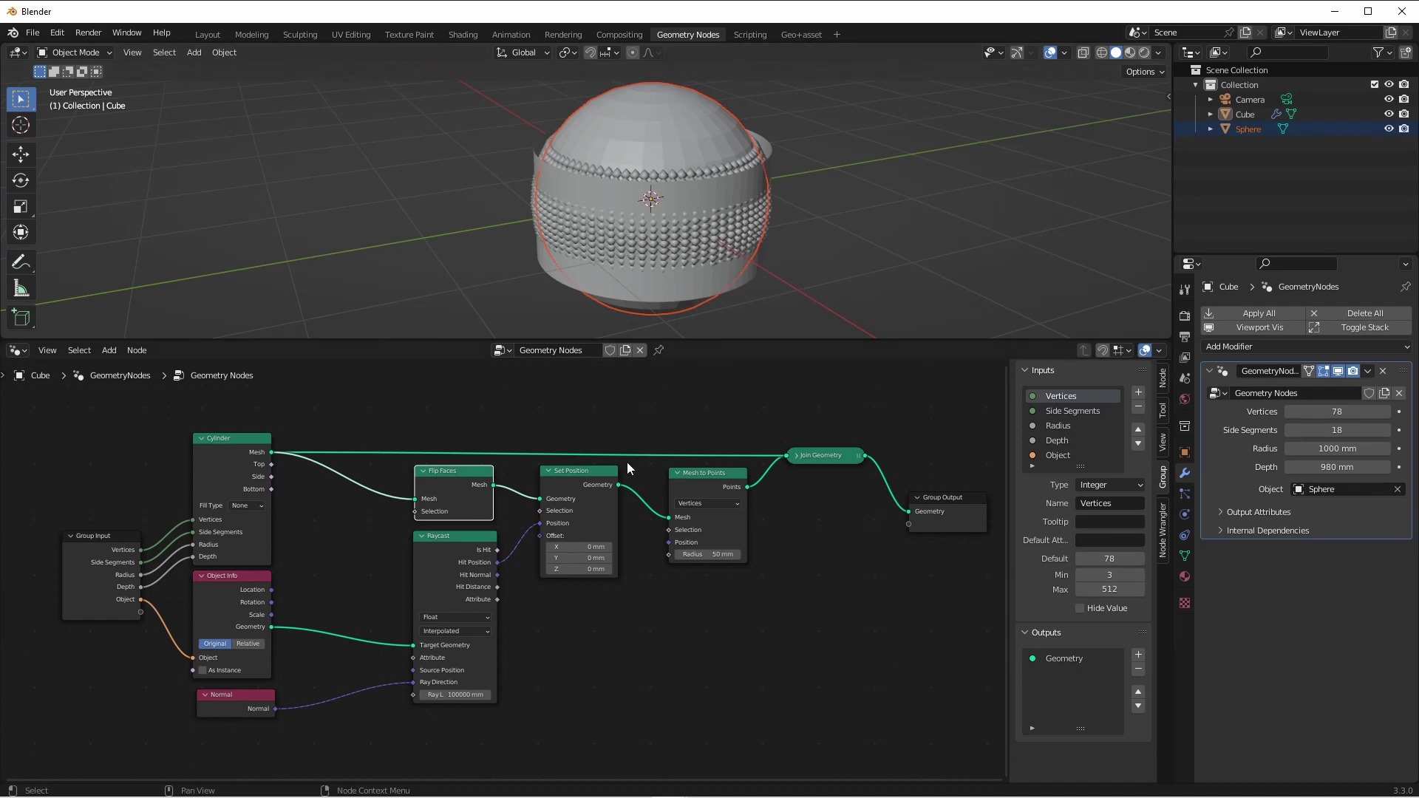
Step: Insert a Delete Geometry node on the link between the Cylinder and Join Geometry nodes
key("shift+a")
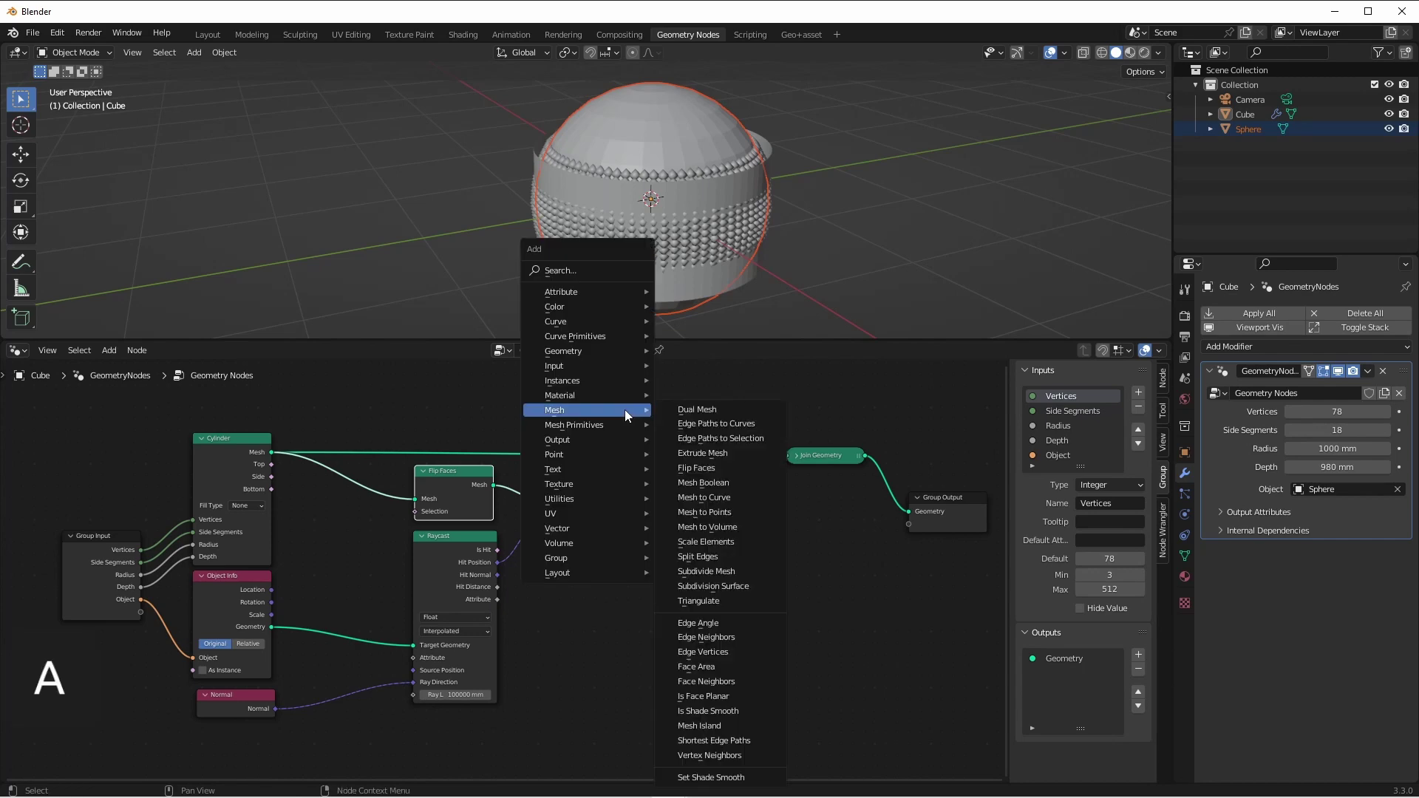
mouse_move(596, 350)
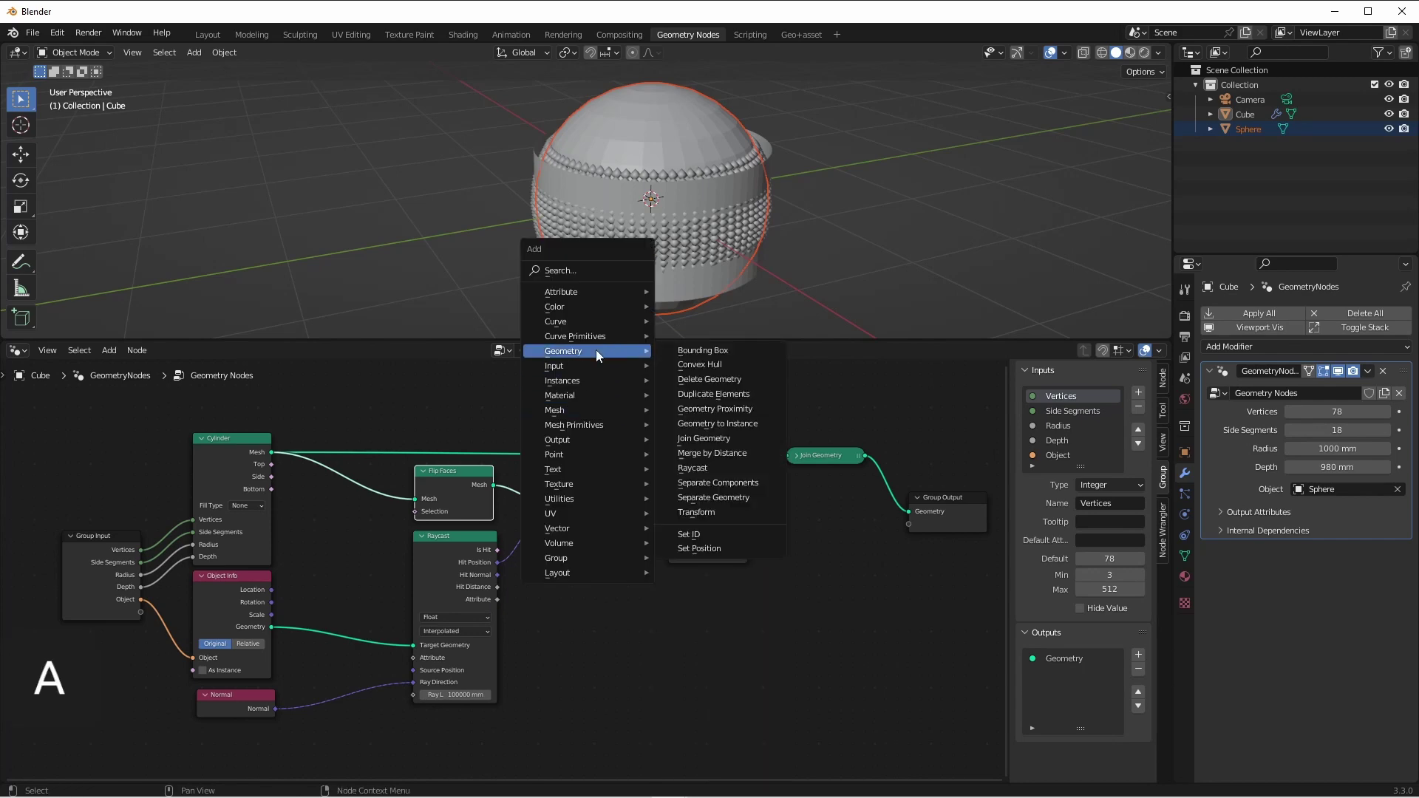
left_click(722, 379)
left_click(545, 382)
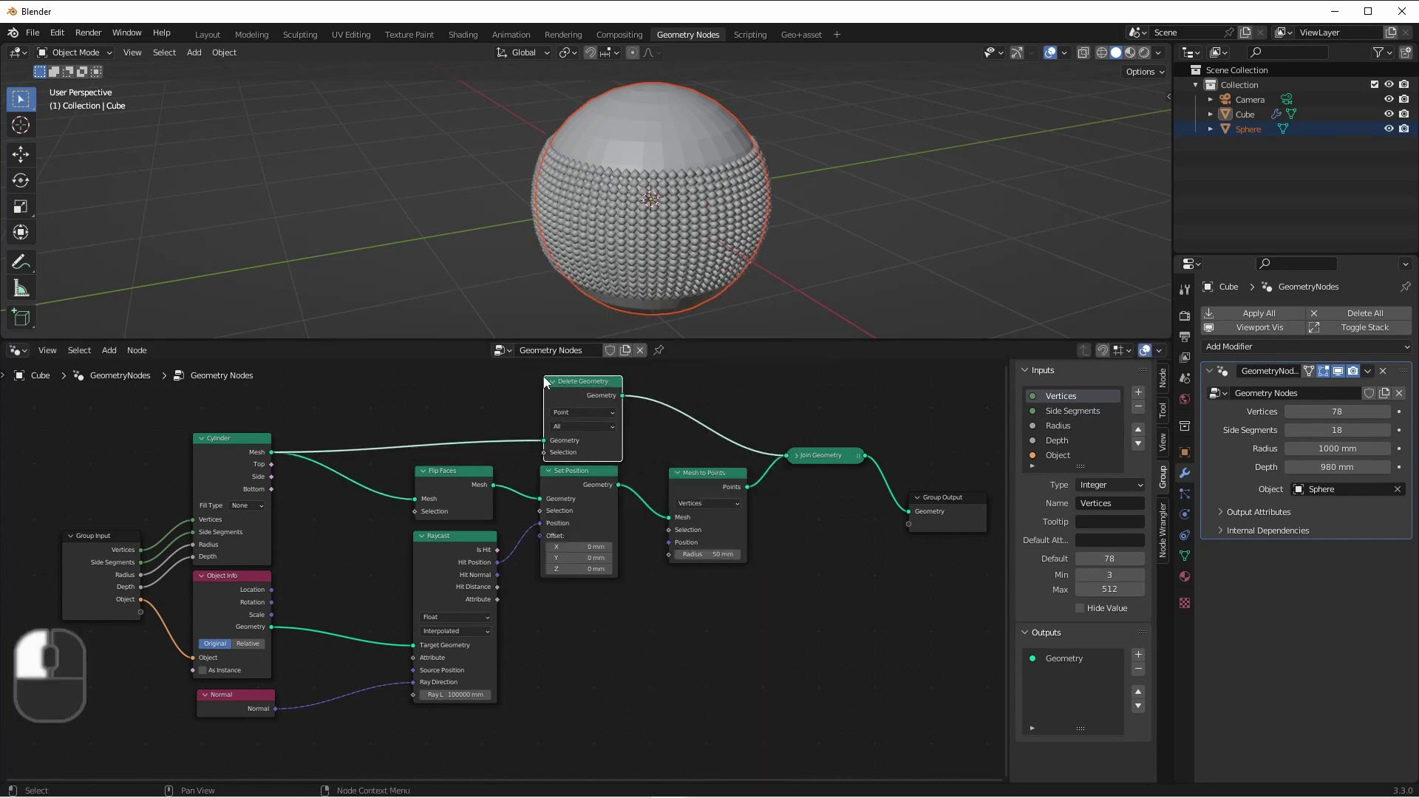
Step: Set Delete Geometry to Only Faces, and set the modifier's Radius to 1680 mm and Depth to 1214 mm
left_click(590, 426)
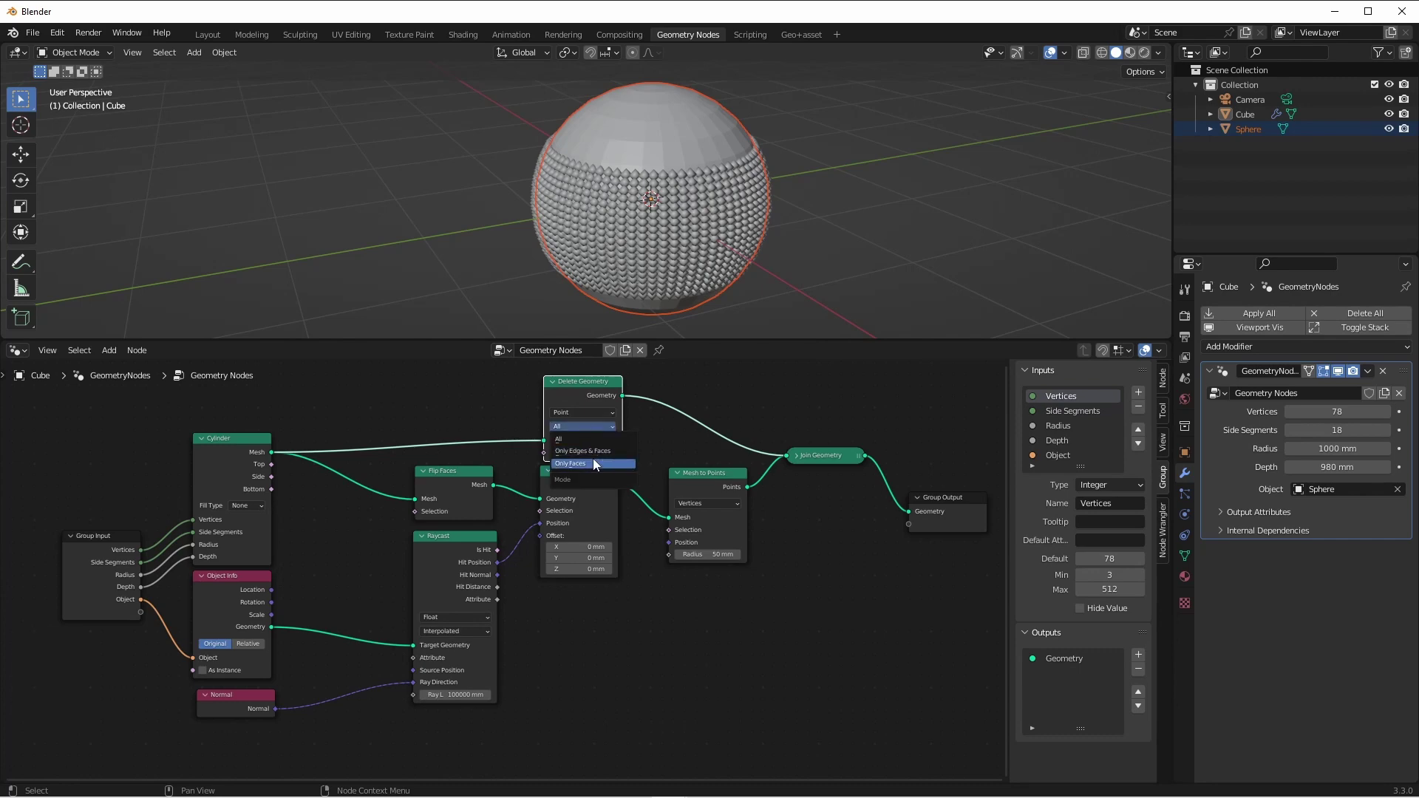
left_click(593, 459)
mouse_move(1334, 448)
left_mouse_down()
mouse_move(1367, 449)
mouse_move(1338, 449)
mouse_move(1374, 467)
mouse_move(1334, 467)
left_mouse_up()
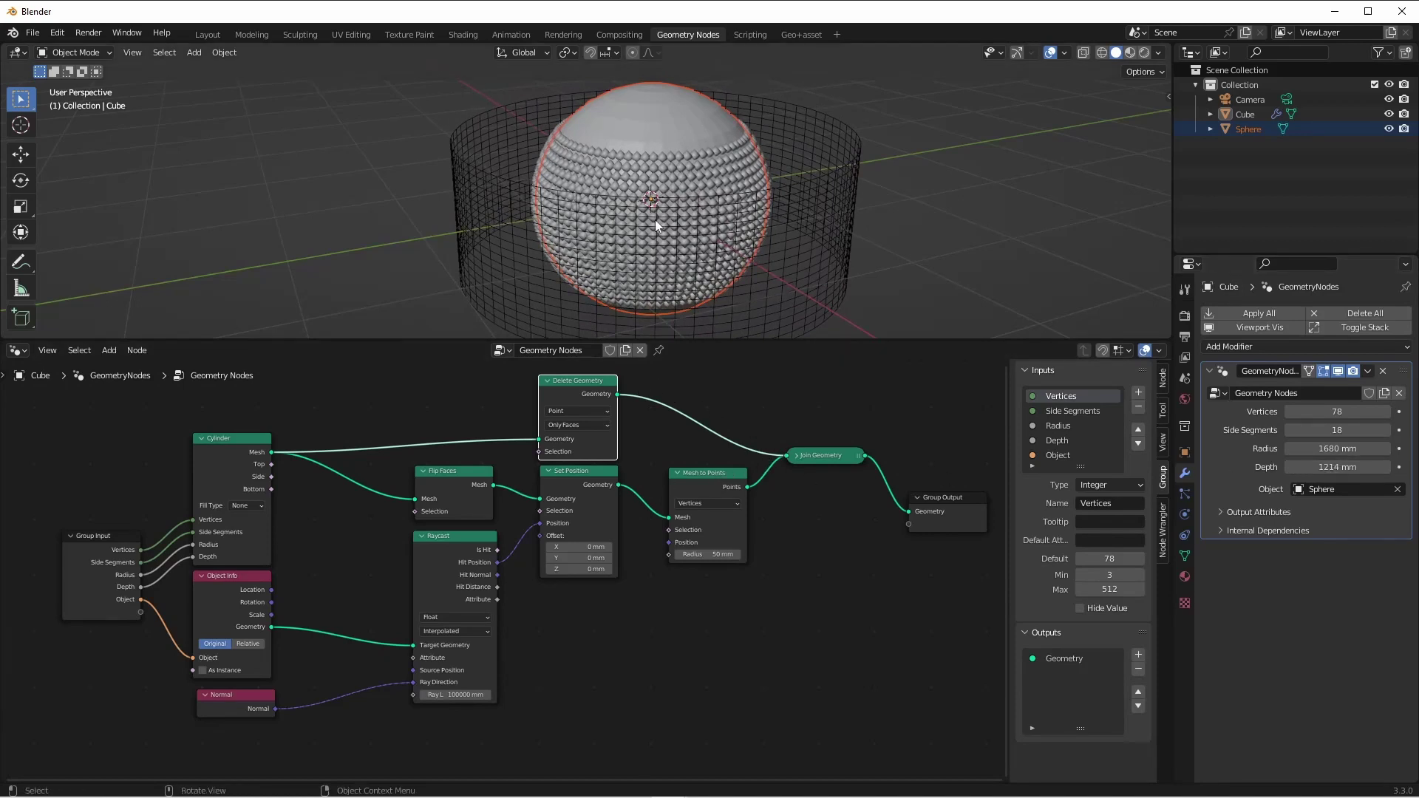
Step: Delete the Join Geometry node and connect the Delete Geometry output to a new socket on the Group Output
left_click_drag(930, 498, 934, 469)
right_click_drag(645, 436, 712, 401, "ctrl")
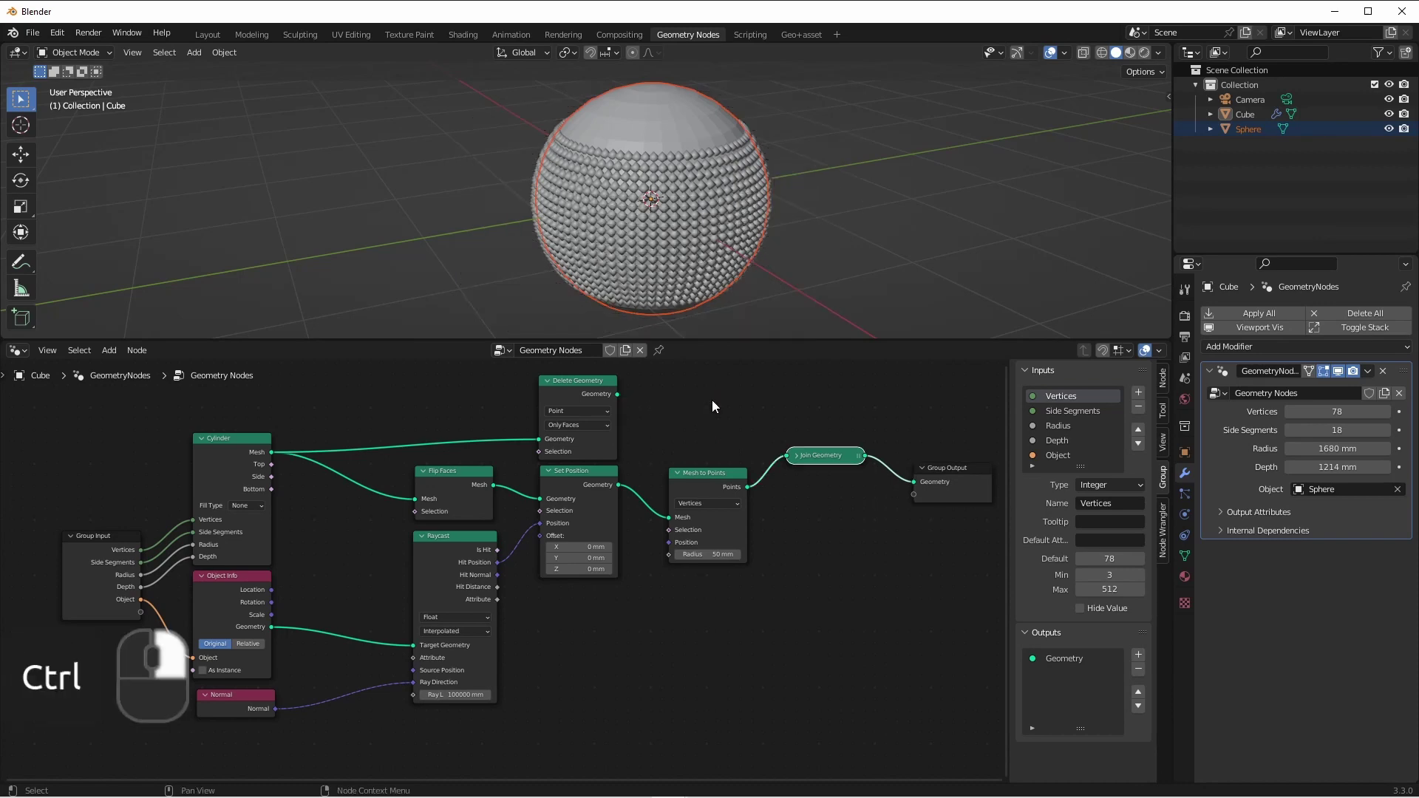
key("ctrl+x")
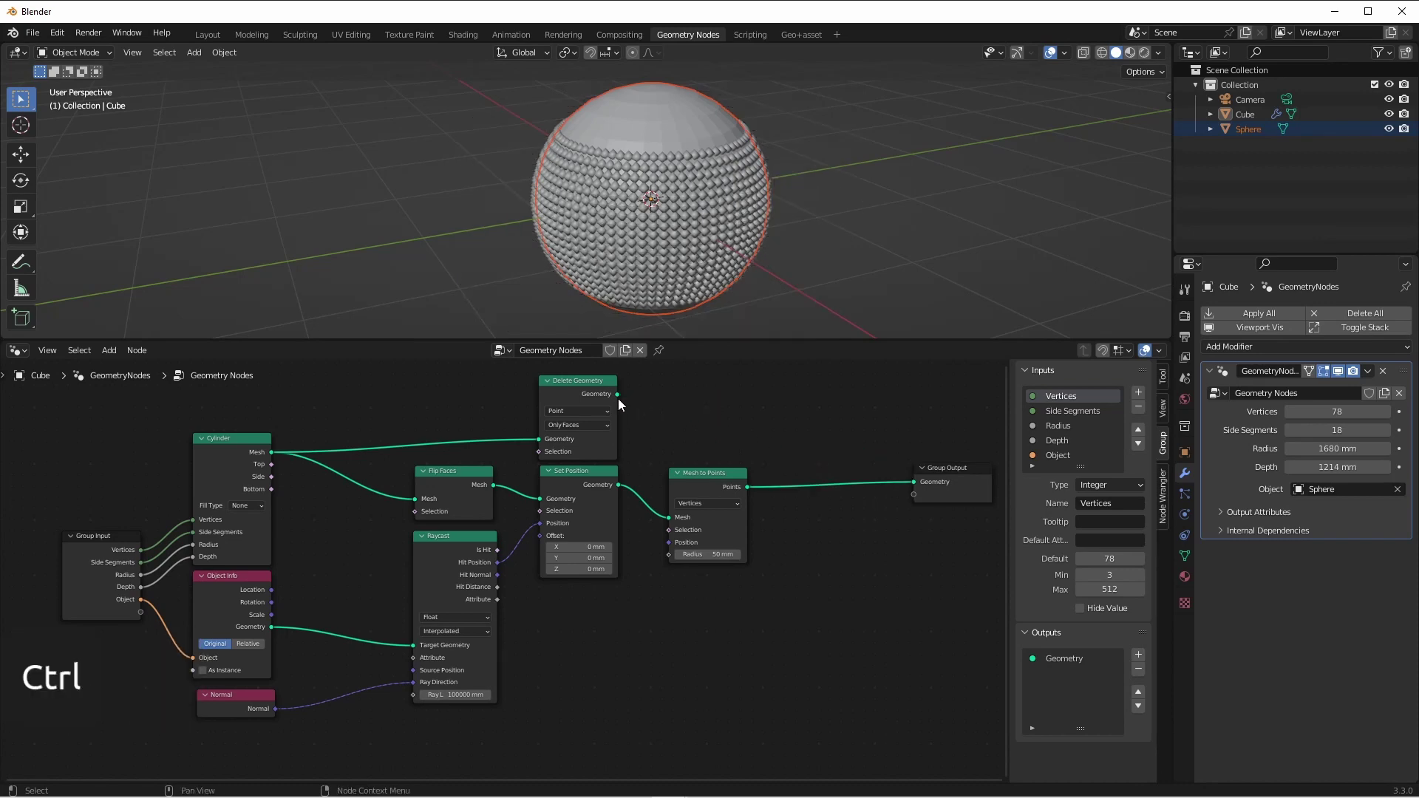
left_click_drag(616, 394, 924, 504)
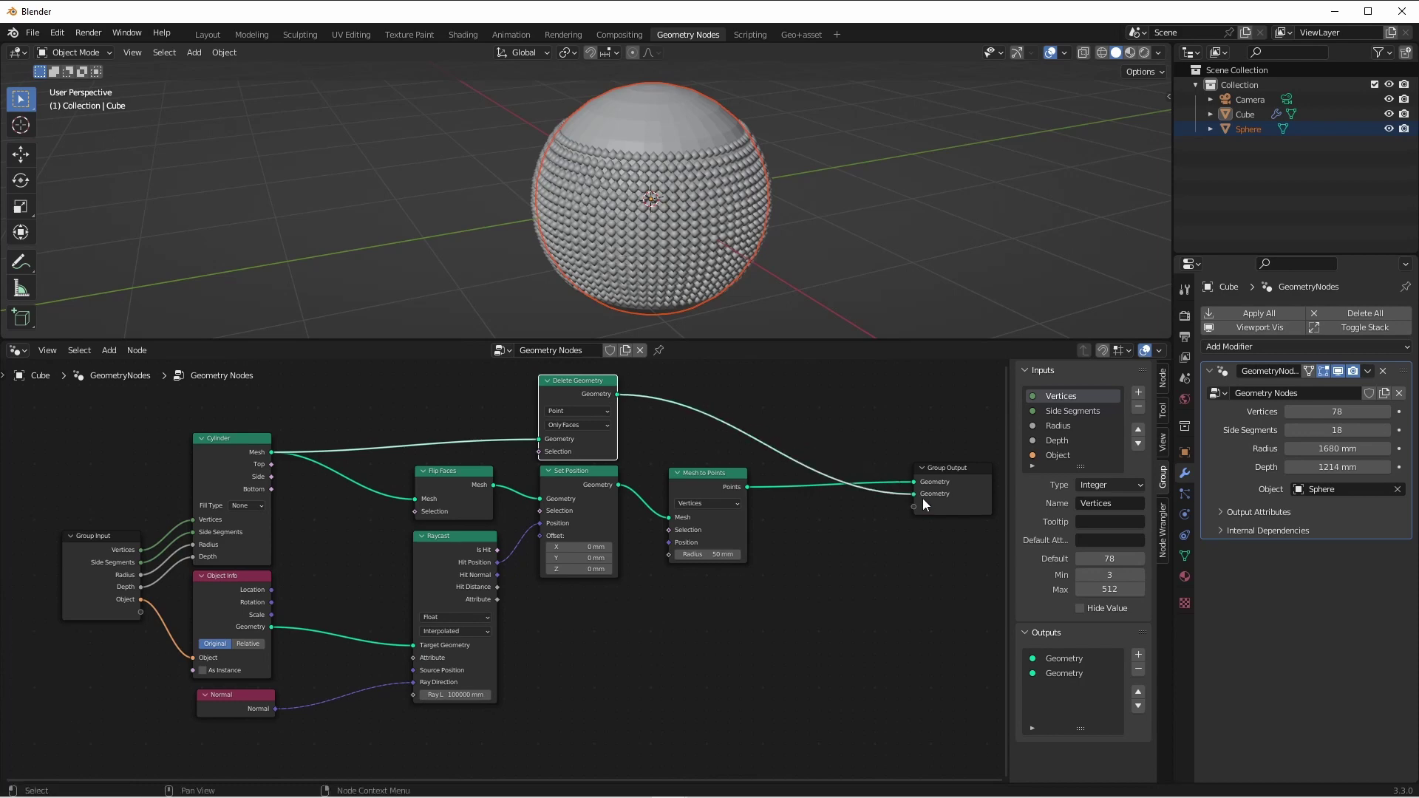
Step: Rename the second group output to Cage and the node group to Cylinder Point Project
double_click(1064, 674)
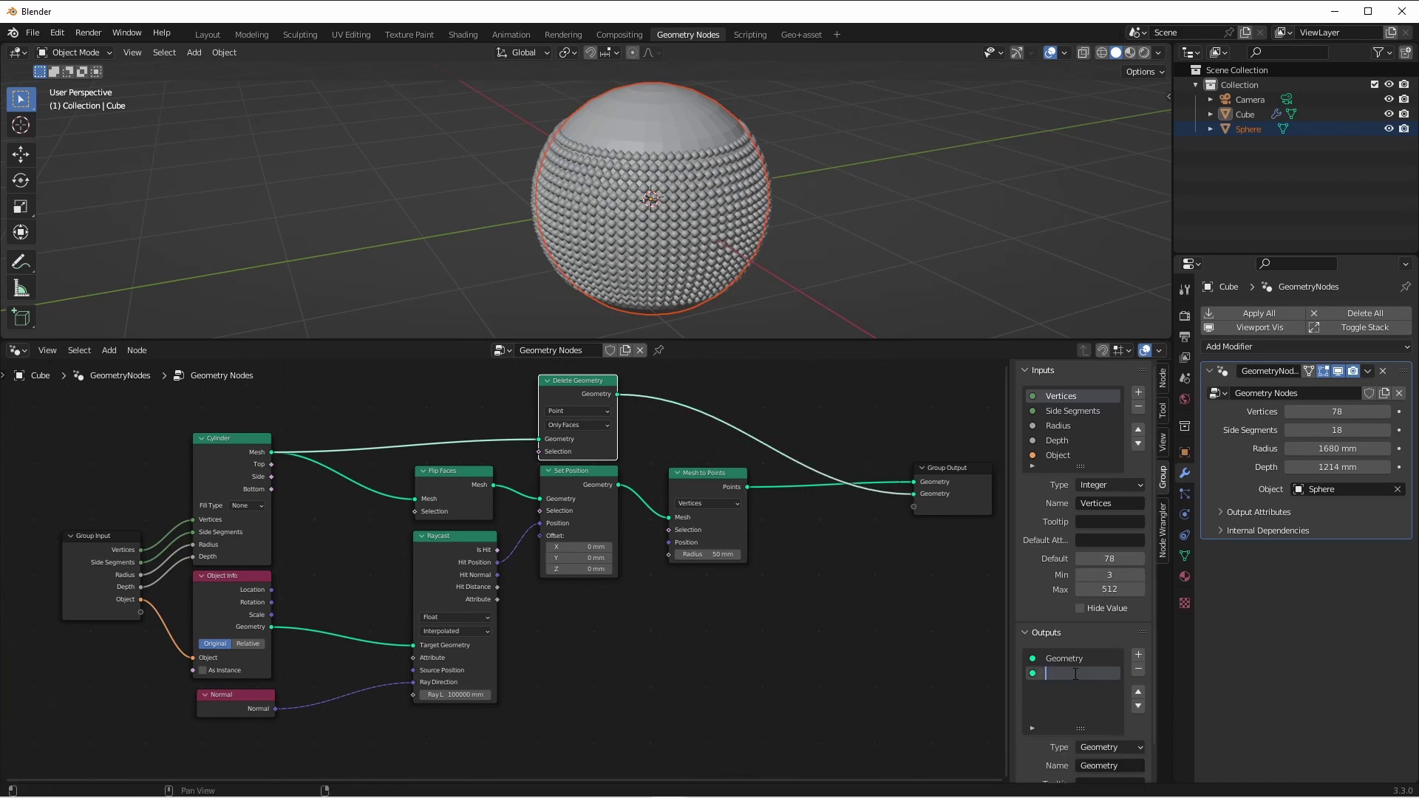
type("Cape")
key("Return")
double_click(566, 352)
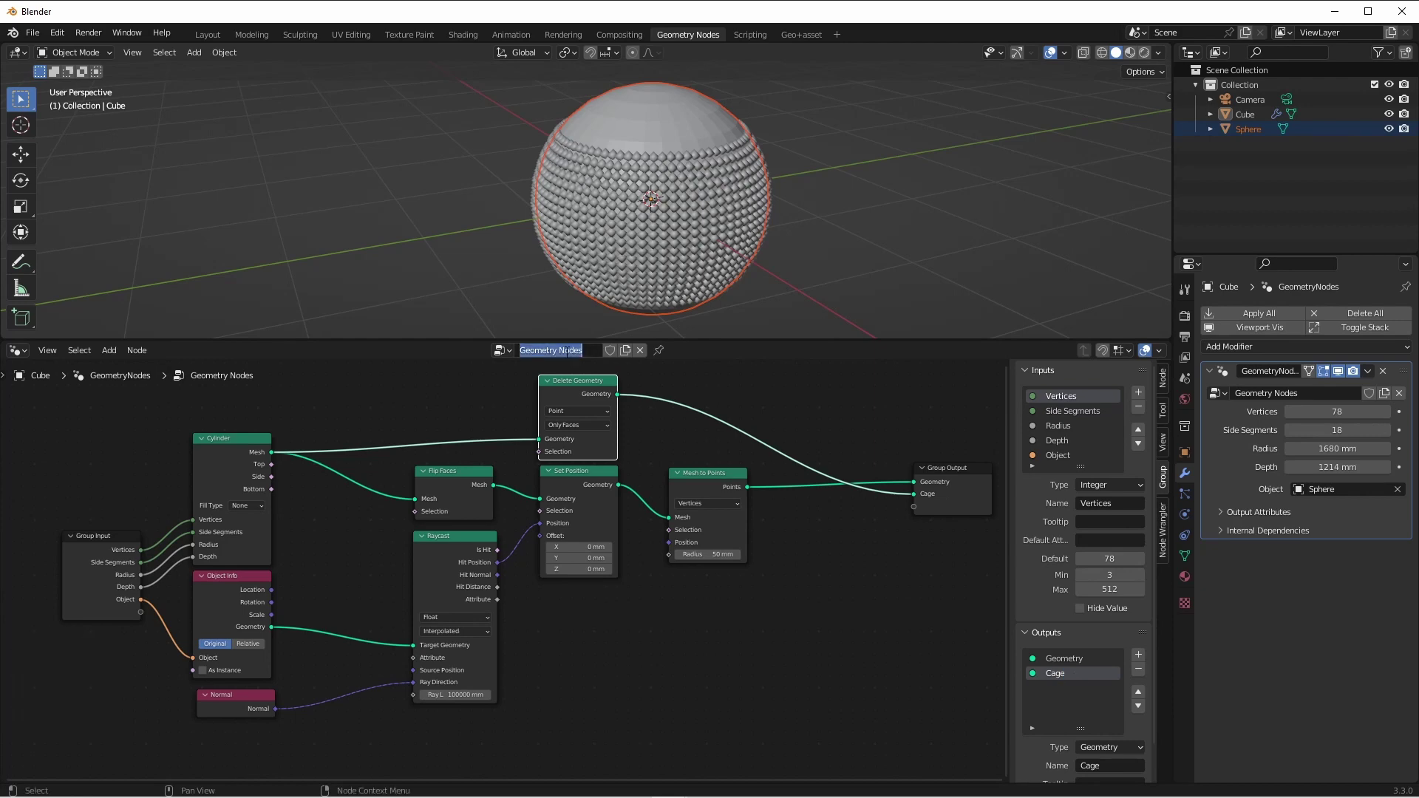
type("Cylinder Point Project")
key("Return")
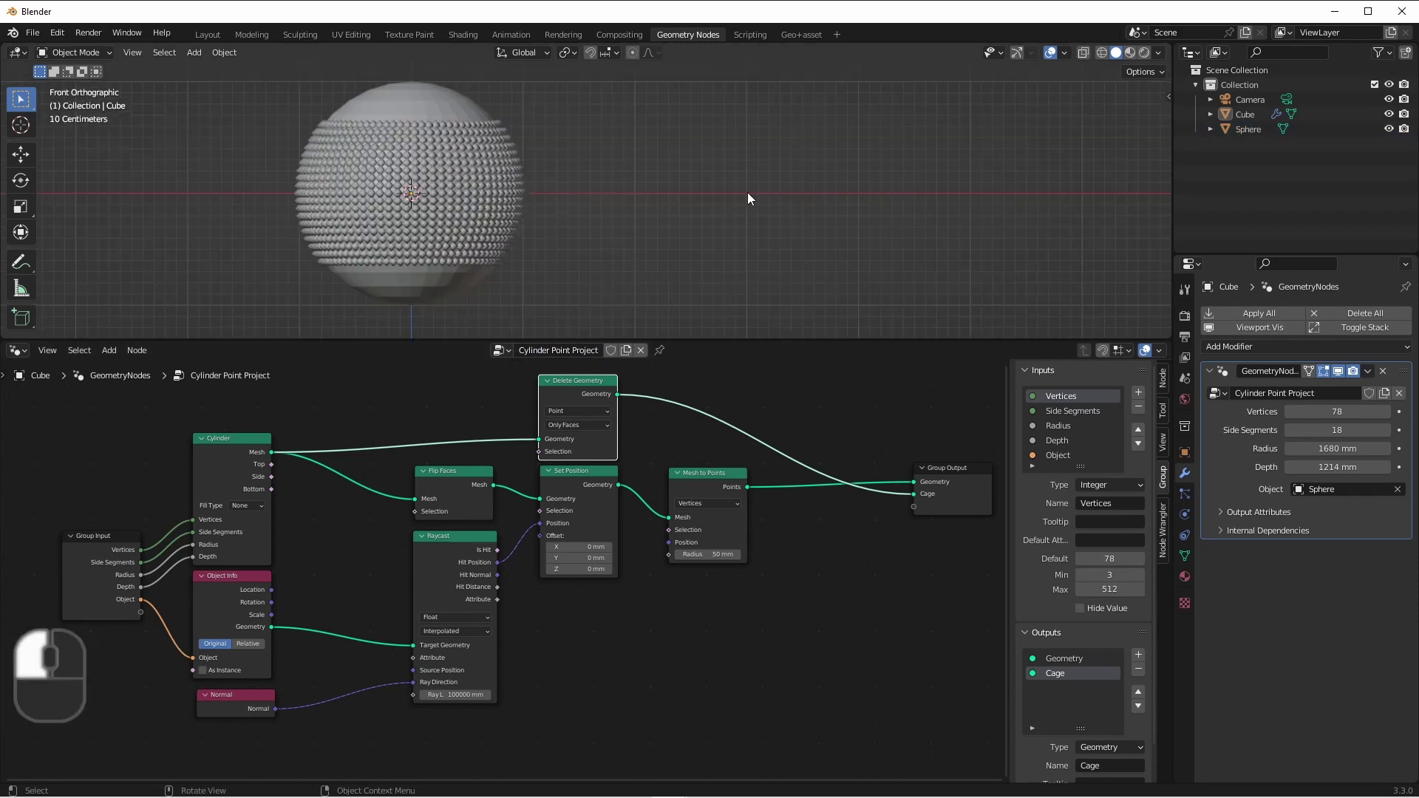
Step: Add a Monkey mesh beside the sphere and give it a level 2 Subdivision modifier
left_click(748, 193)
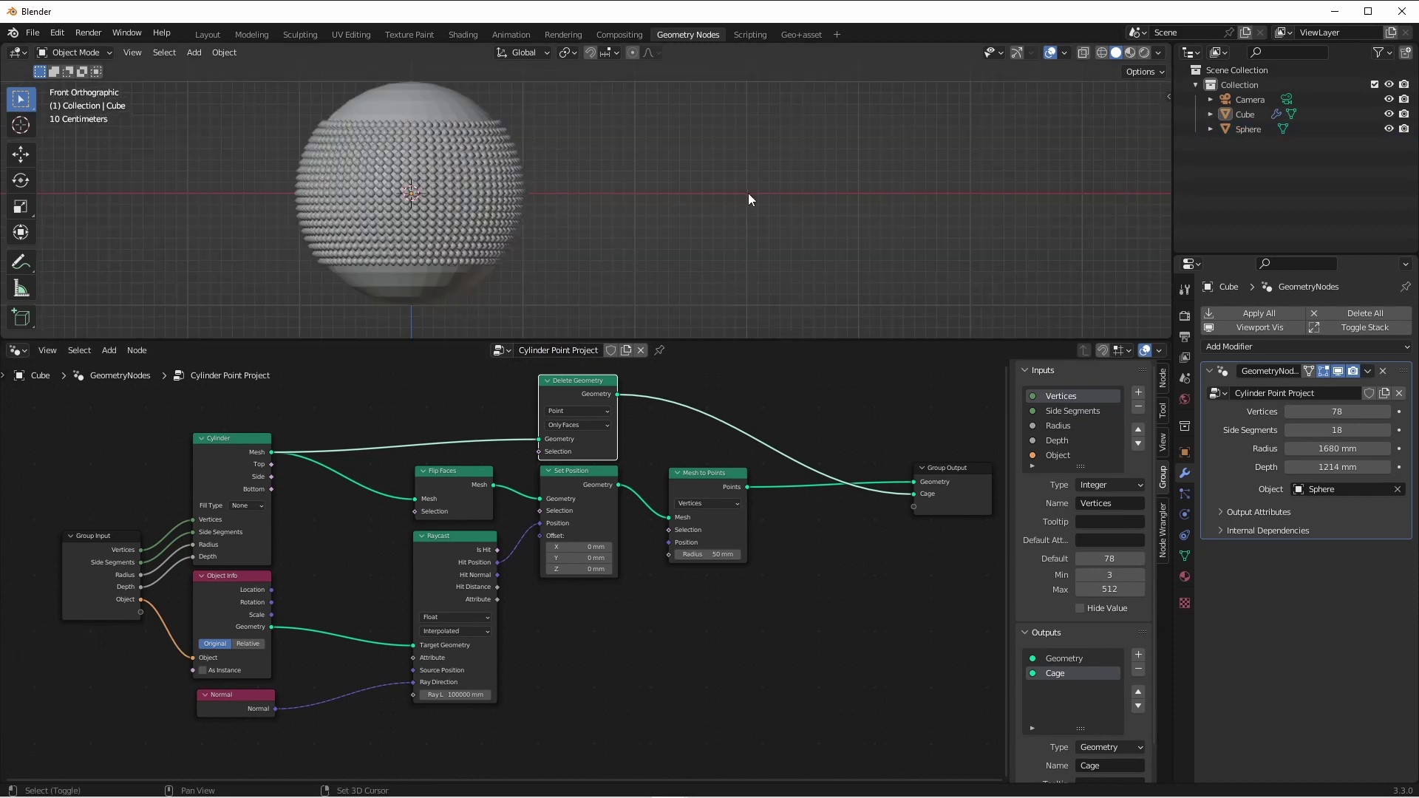
key("shift+a")
mouse_move(743, 194)
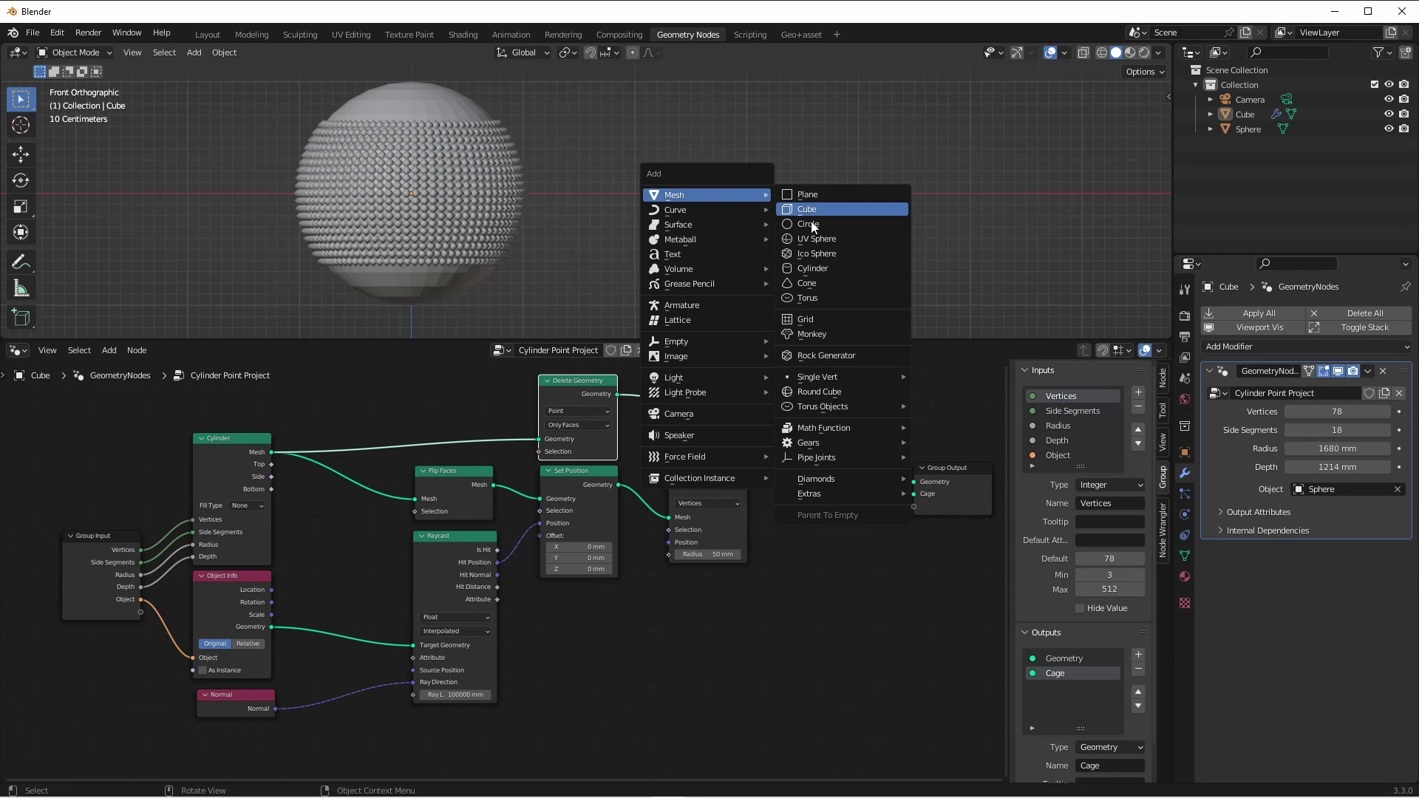
left_click(828, 334)
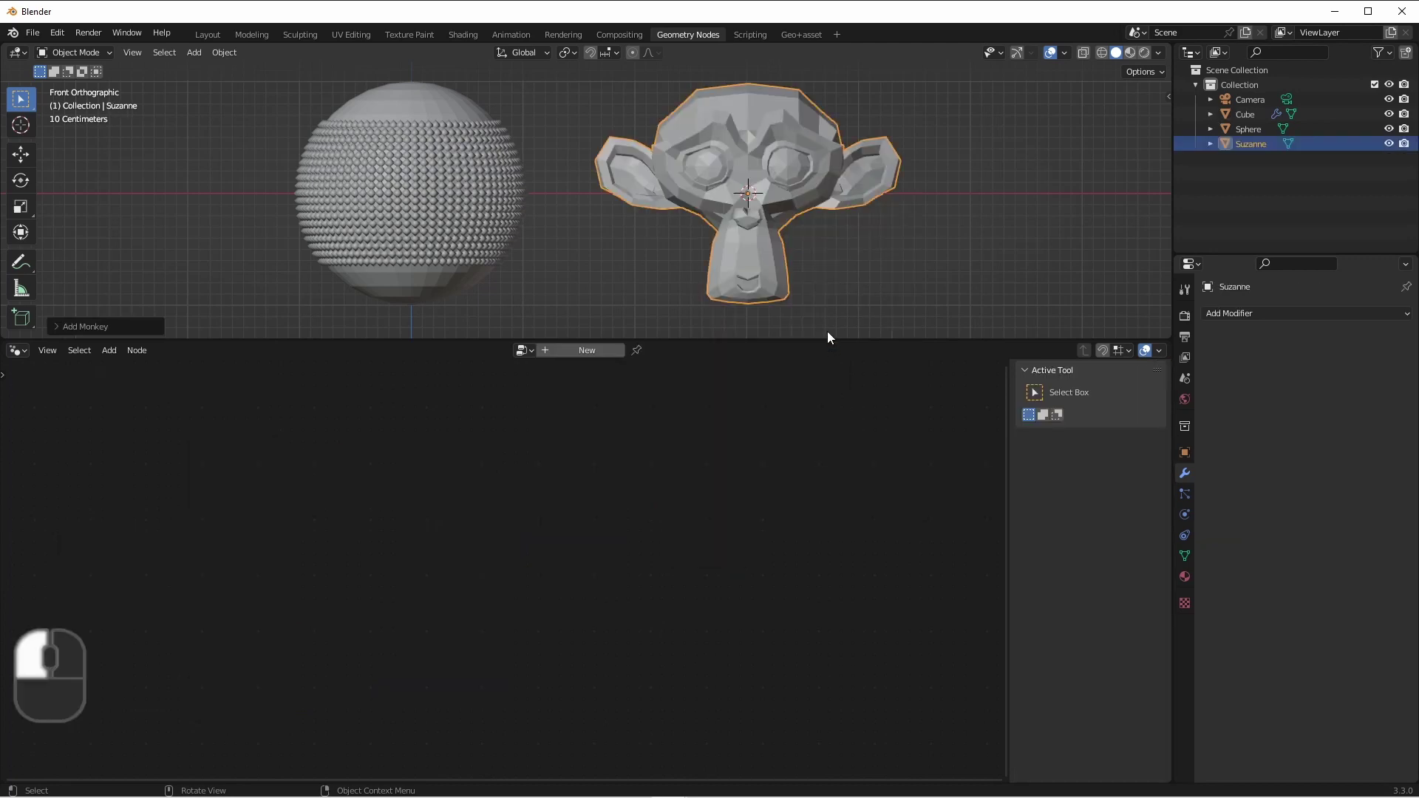
key("ctrl+2")
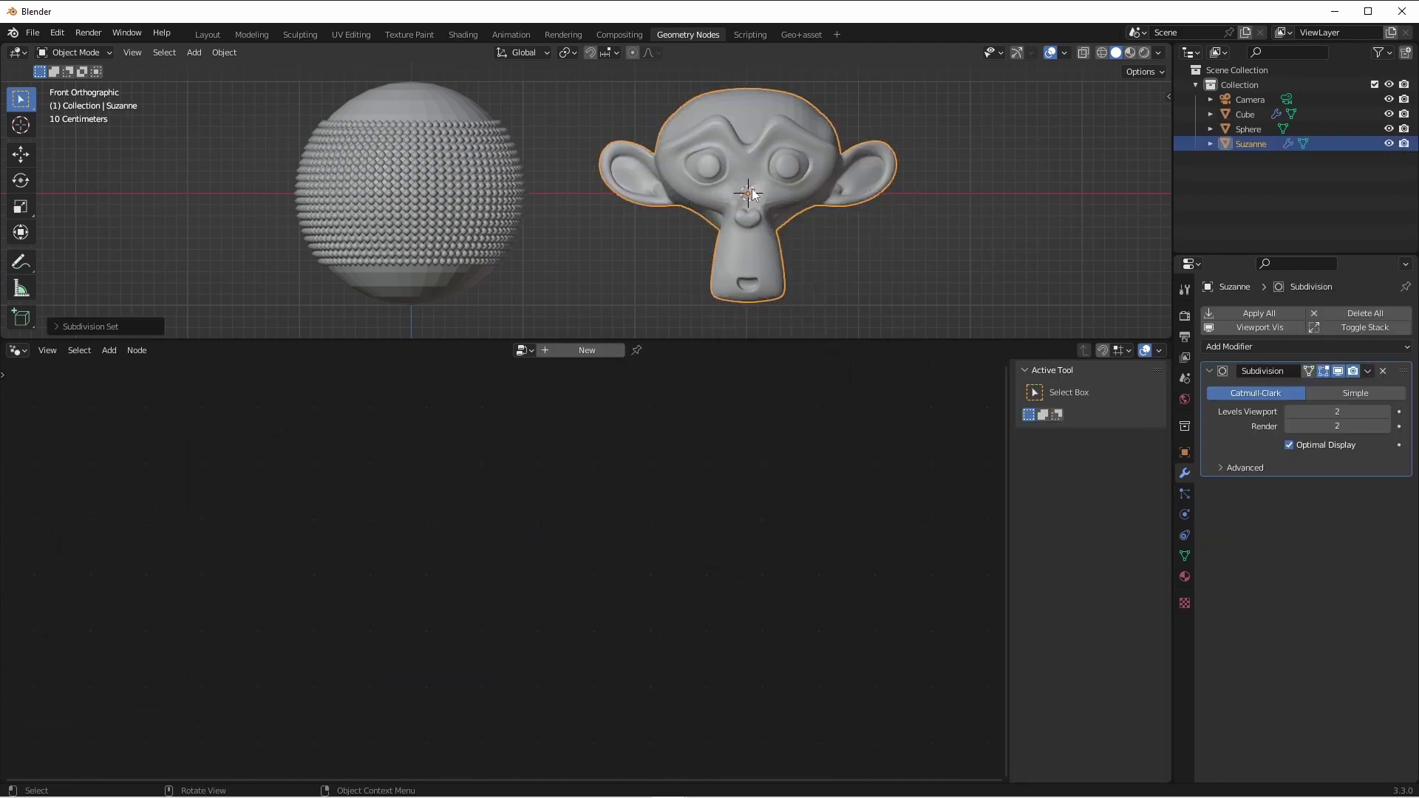
Step: Add a cube at the monkey's position and create a new geometry nodes tree on it
key("shift+a")
mouse_move(752, 188)
left_click(819, 202)
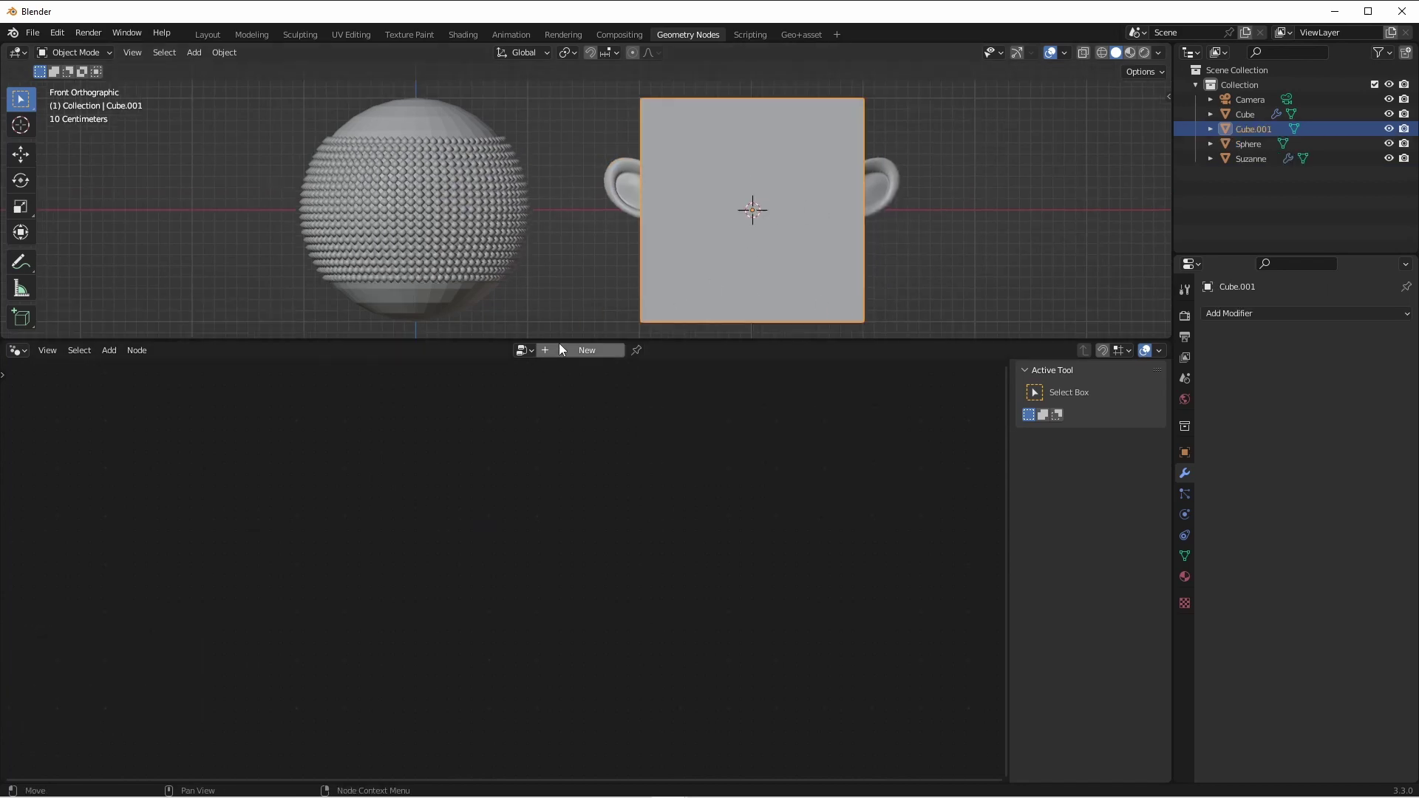
left_click(594, 354)
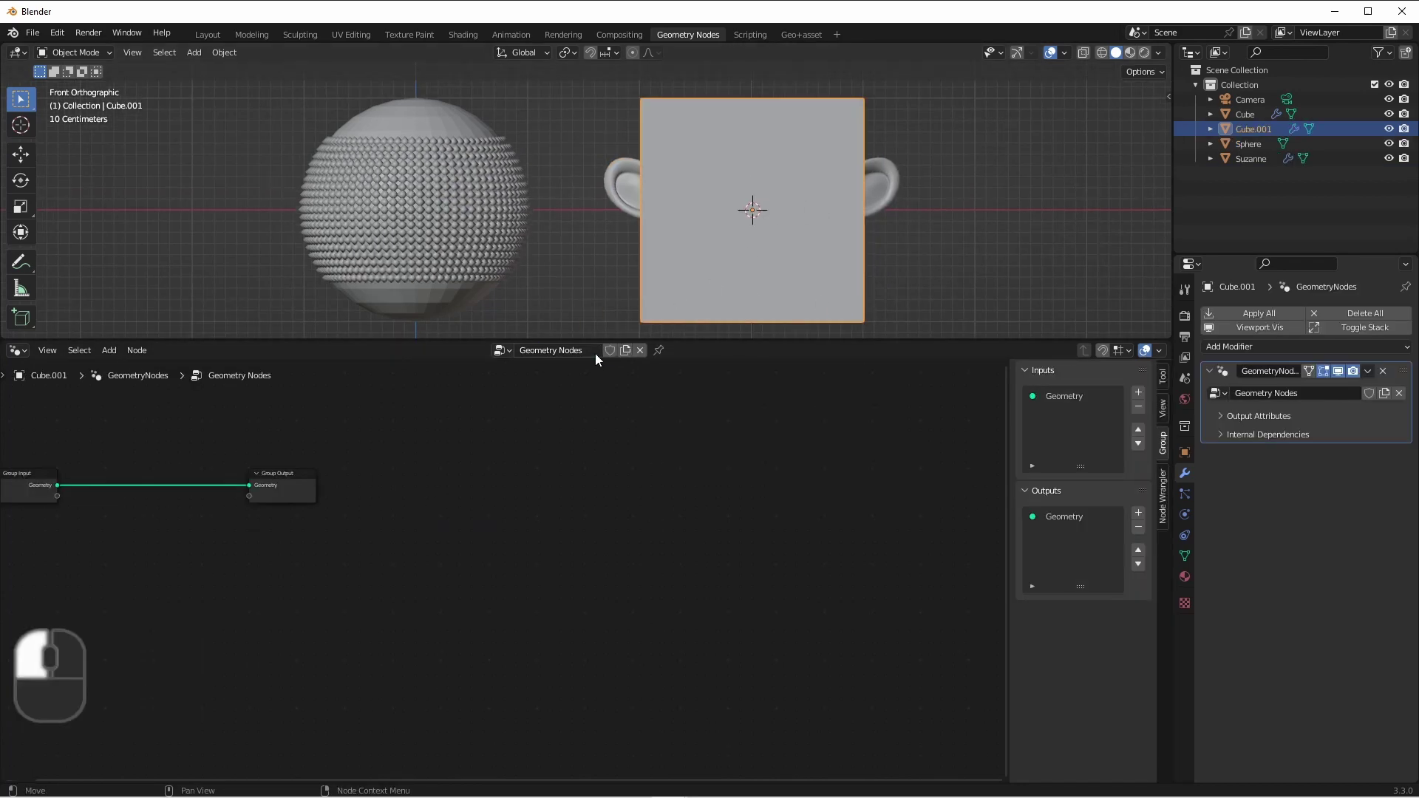
Step: Add the Cylinder Point Project group node between the Group Input and Group Output
key("shift+a")
mouse_move(486, 609)
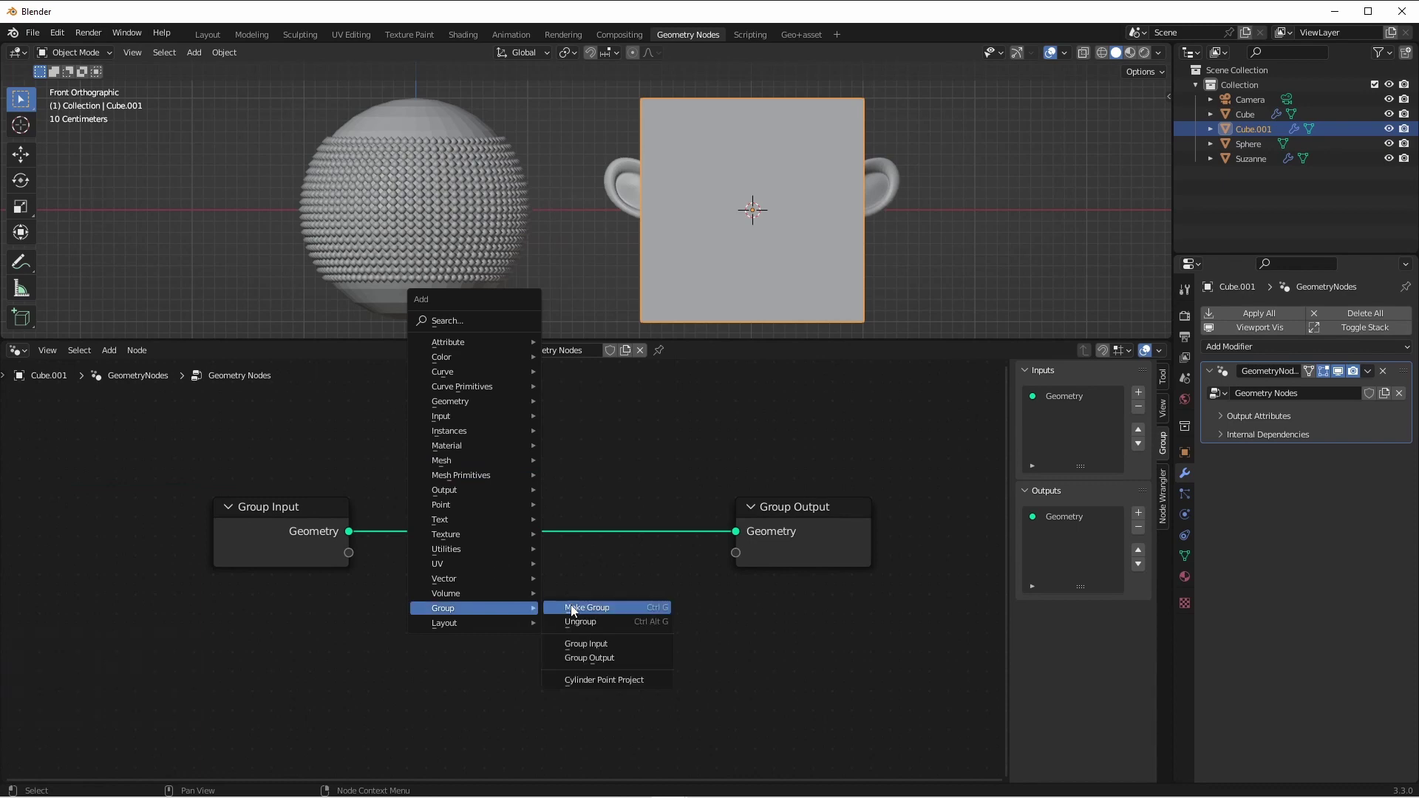
left_click(632, 680)
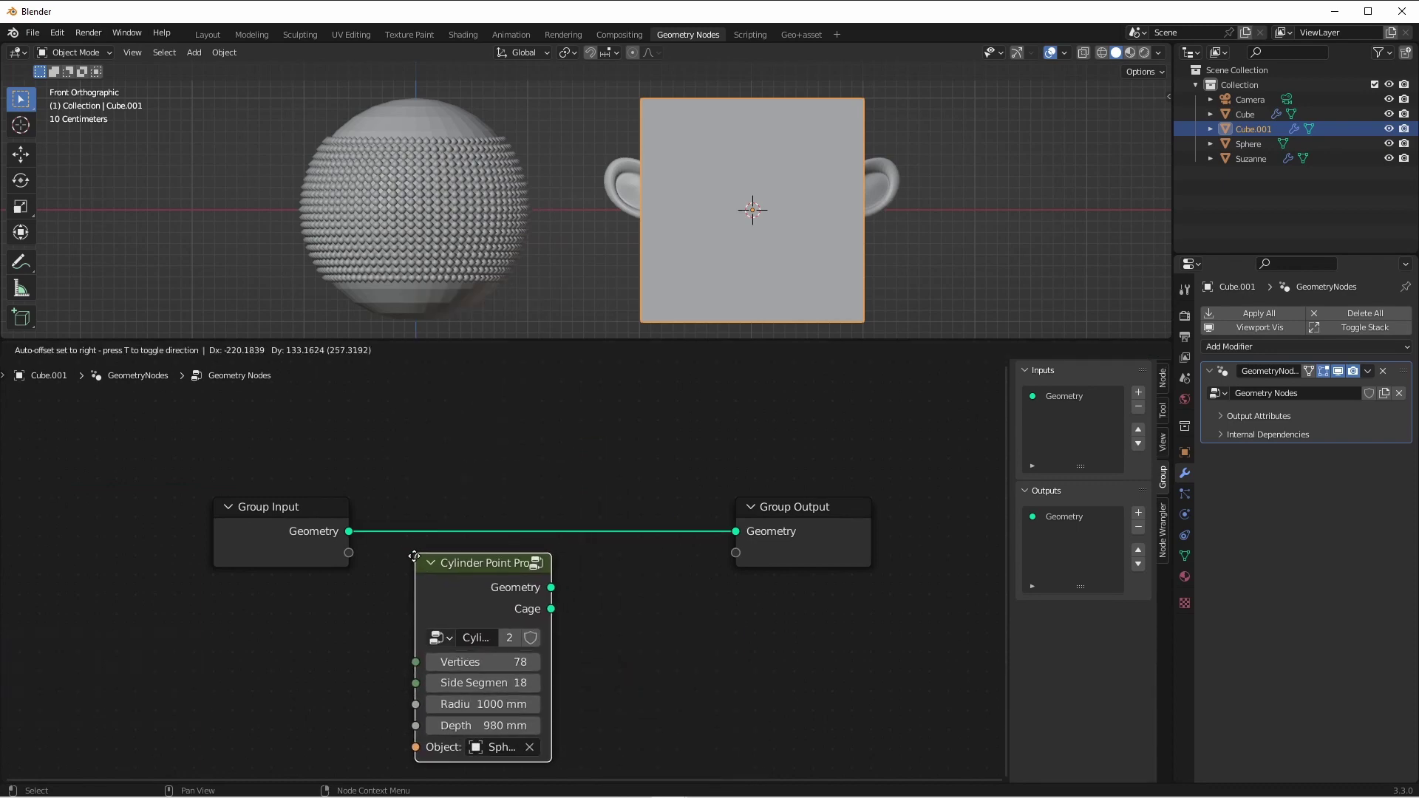
left_click(411, 573)
Step: Connect the Cylinder Point Project node's Geometry to the Group Output and set its Object to Suzanne
left_click_drag(548, 592, 731, 536)
middle_click_drag(686, 596, 746, 546, "shift")
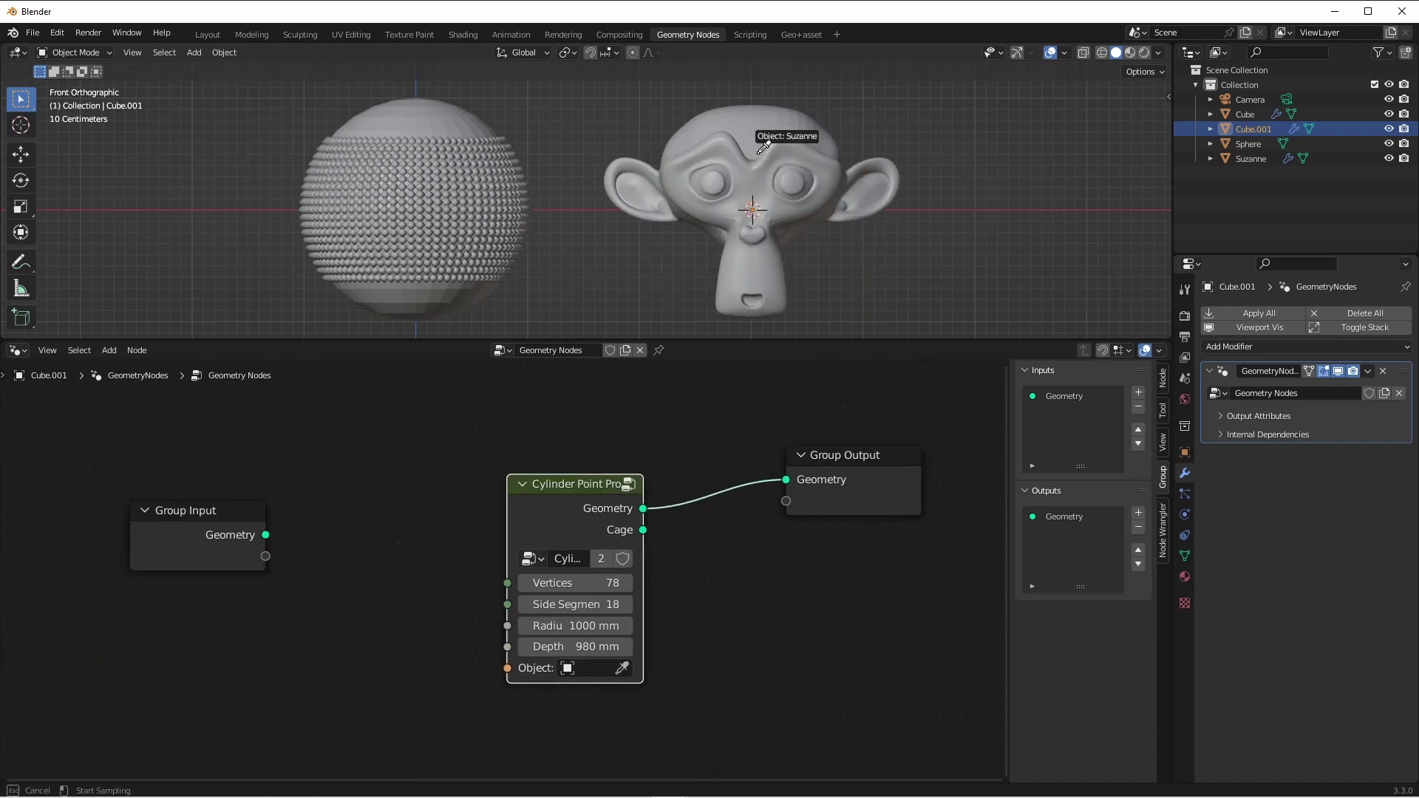
left_click(755, 153)
Step: Combine the group node's Geometry and Cage outputs with Join Geometry, and set its Radius to 1980 mm and Depth to 1750 mm
key("shift+a")
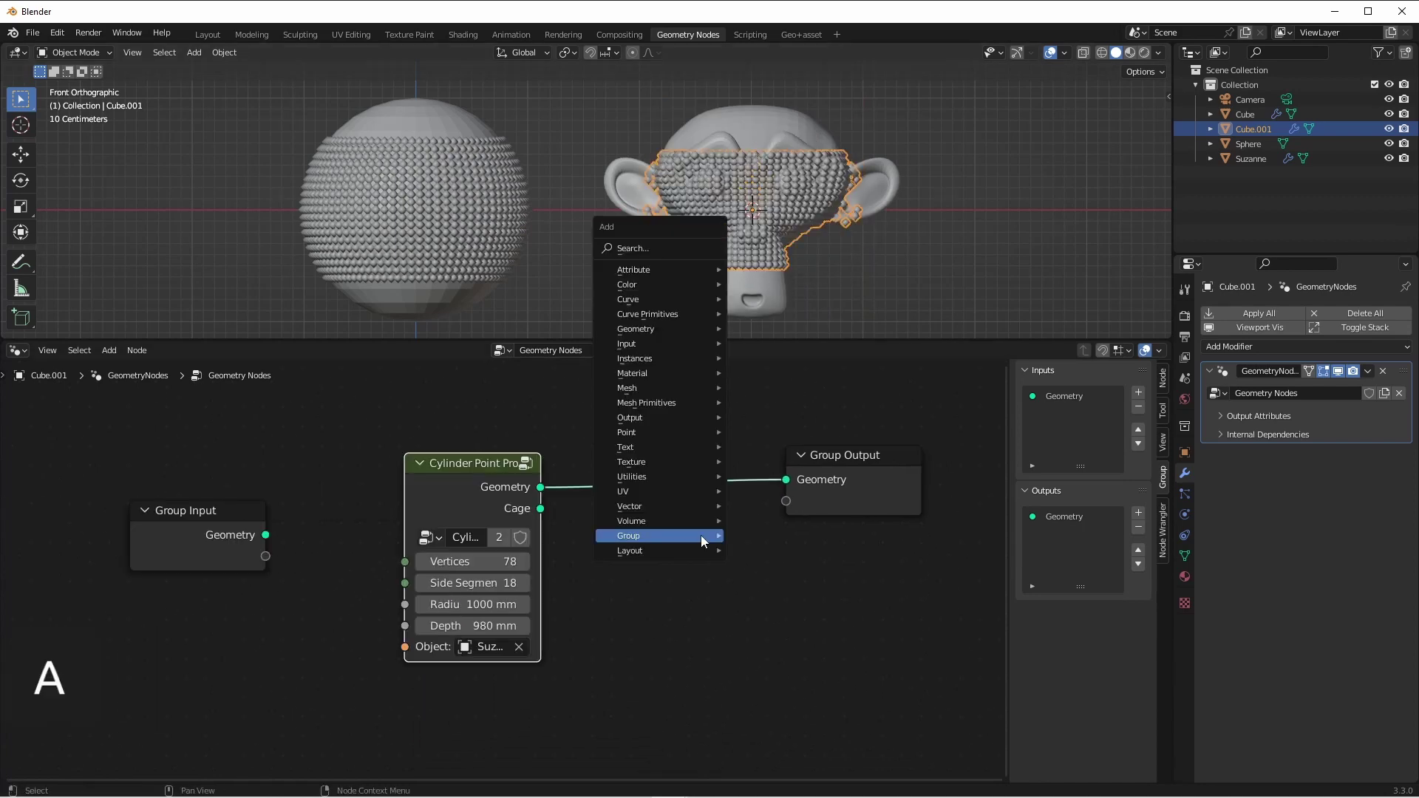
mouse_move(701, 535)
mouse_move(661, 327)
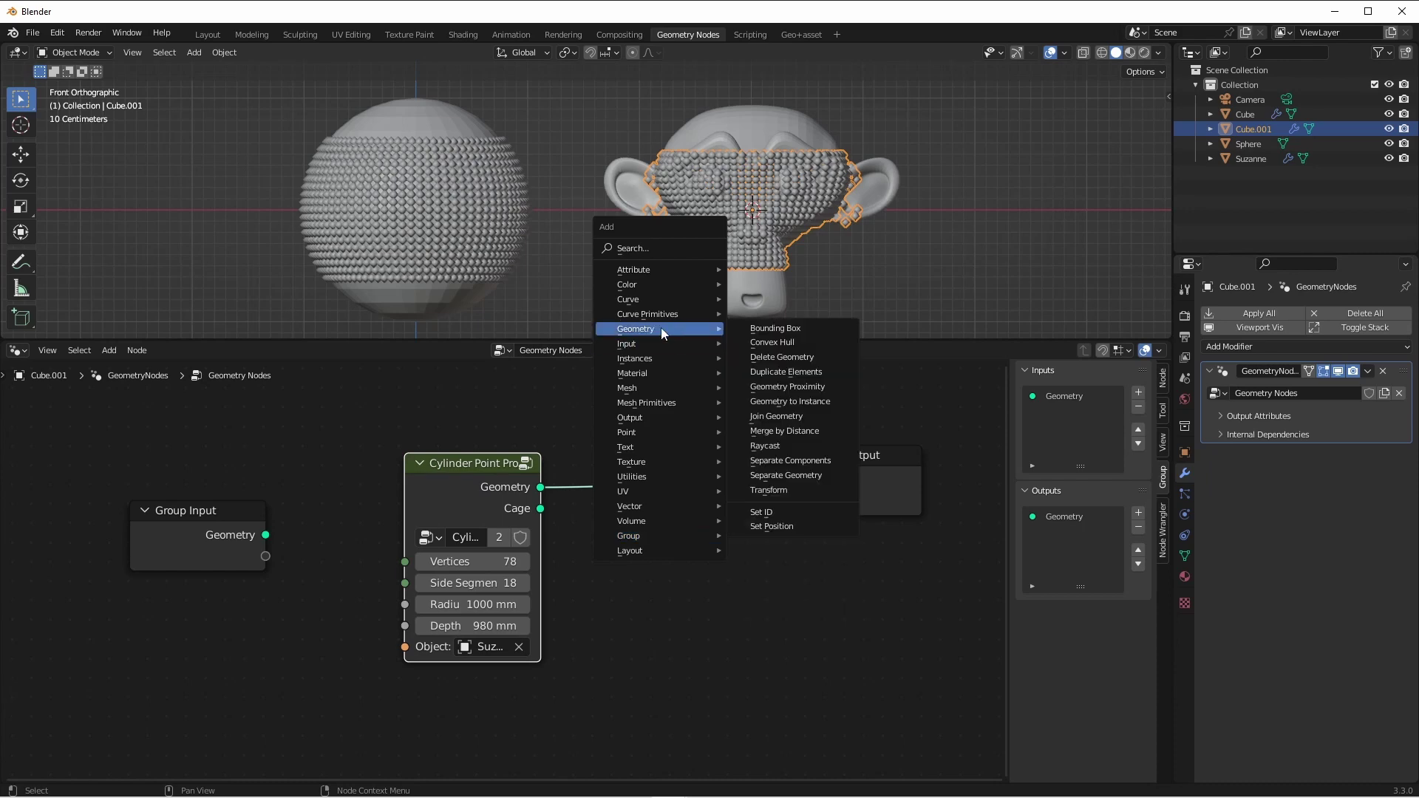
left_click(819, 419)
left_click(721, 503)
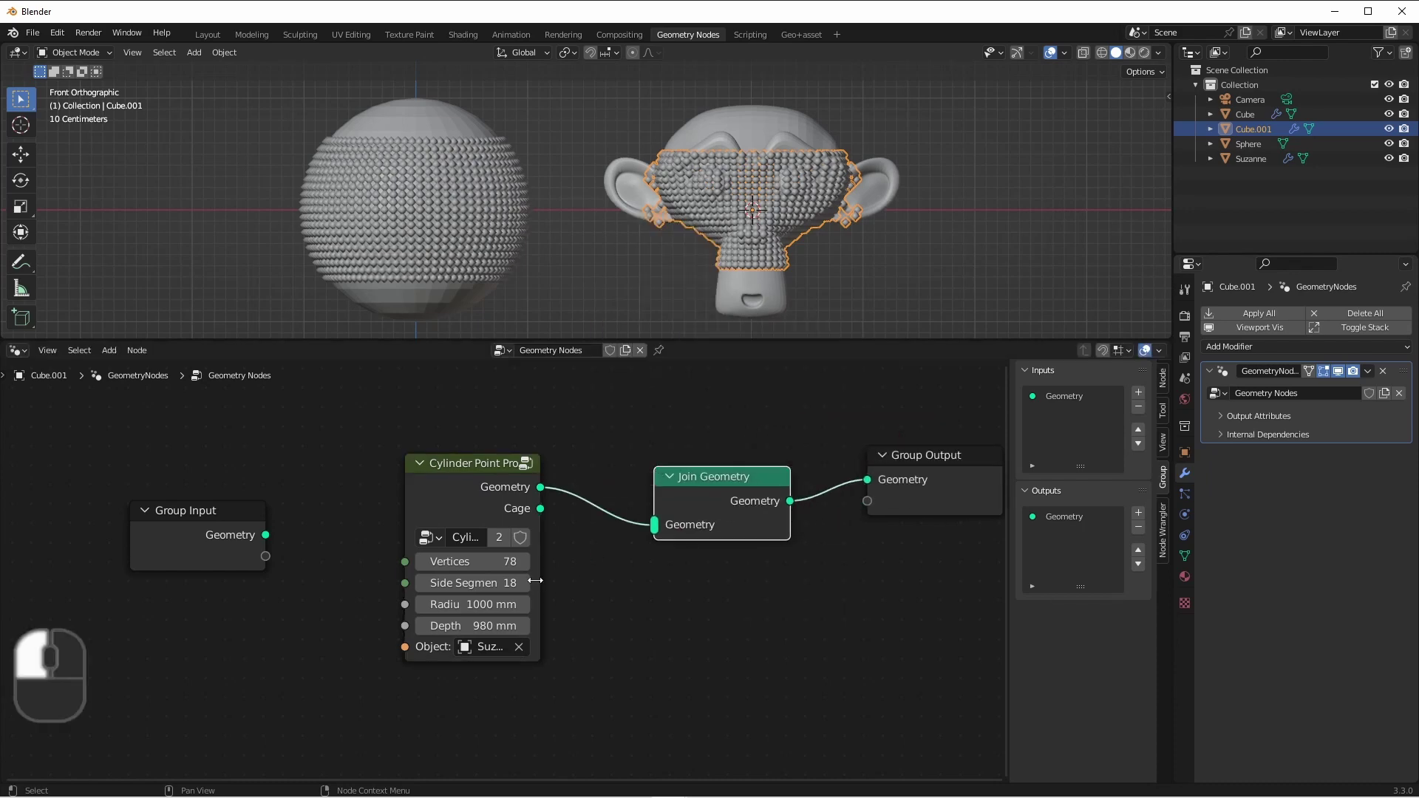
left_click_drag(549, 517, 653, 530)
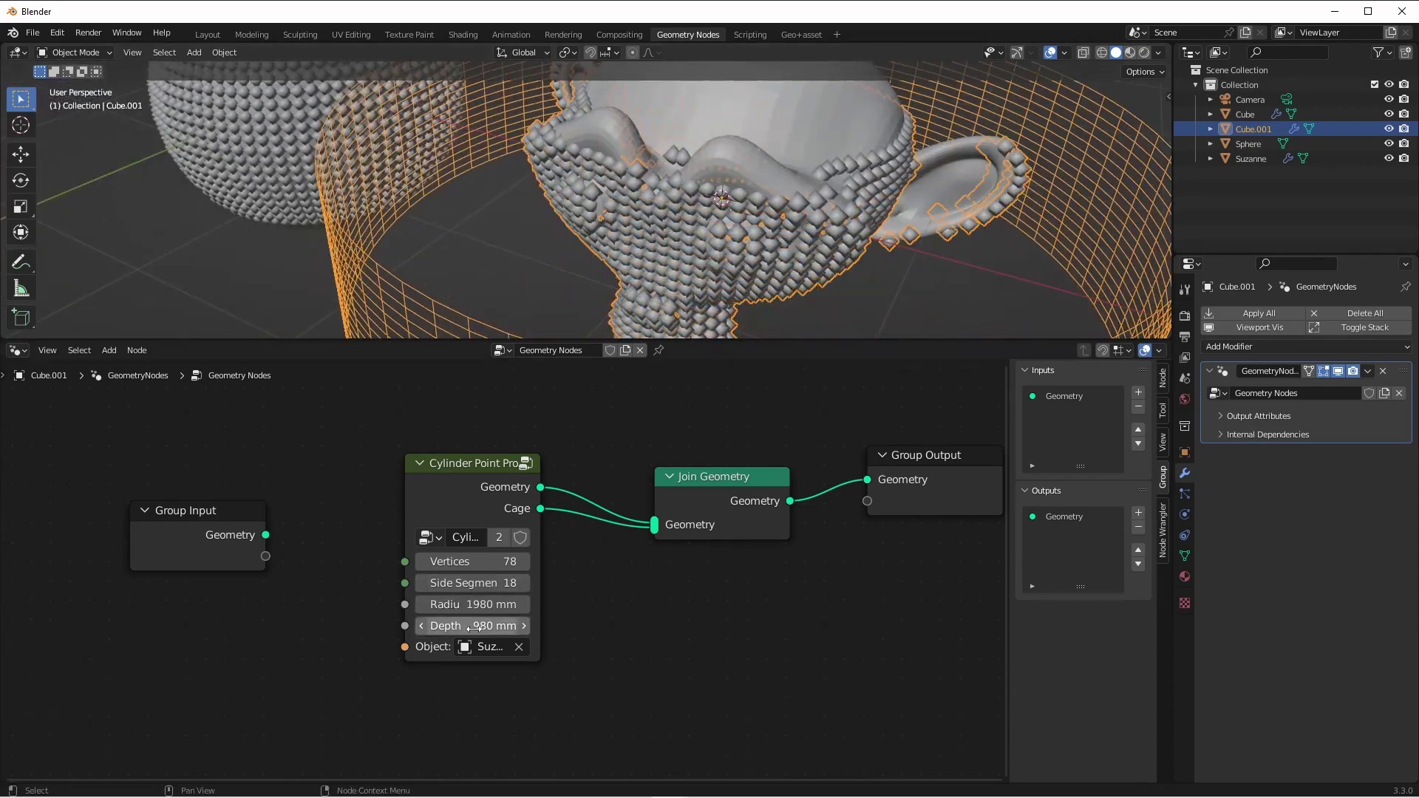
middle_click_drag(761, 243, 700, 245)
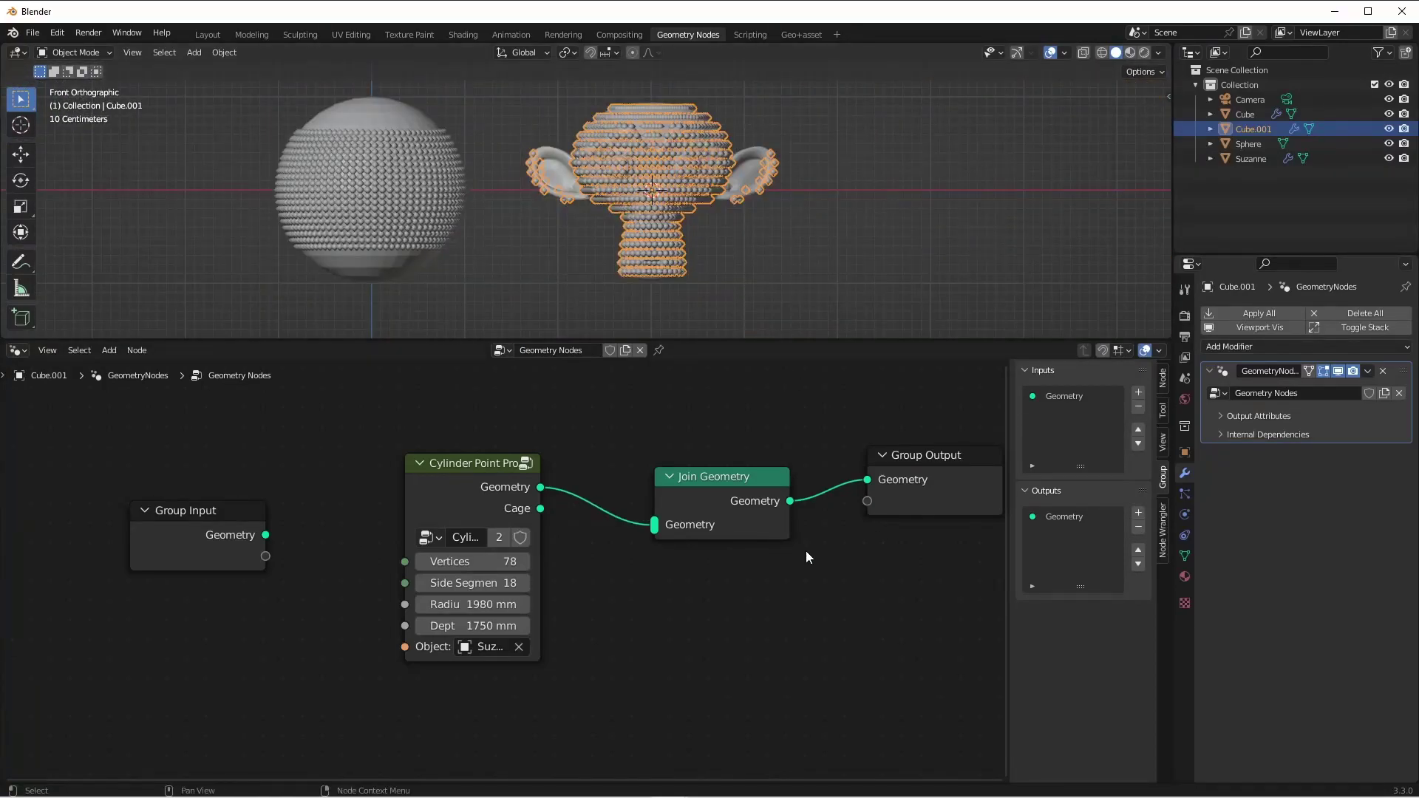
Step: Remove the Join Geometry node and insert an Instance on Points node between the Cylinder Point Project node and Group Output
key("ctrl+x")
key("shift+a")
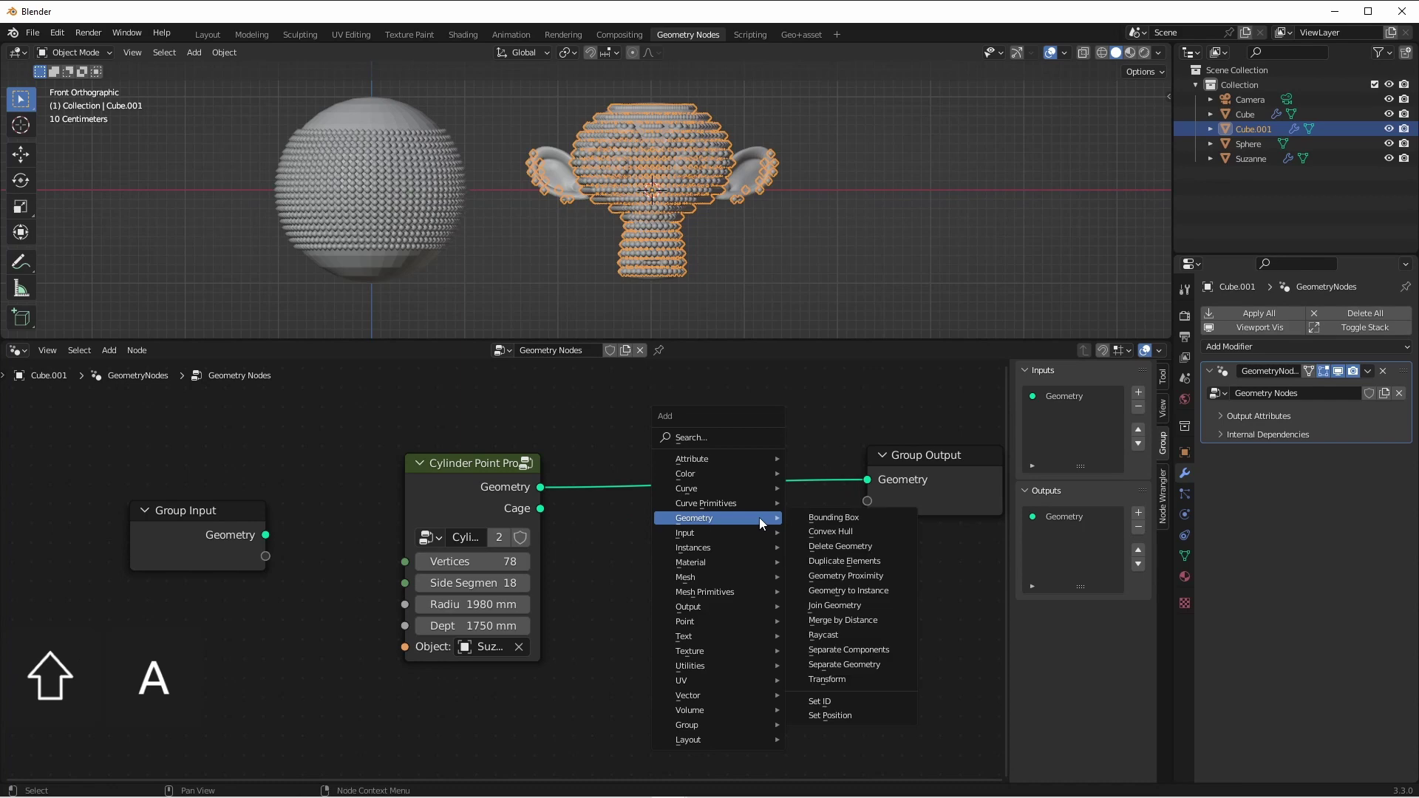
mouse_move(736, 551)
left_click(841, 547)
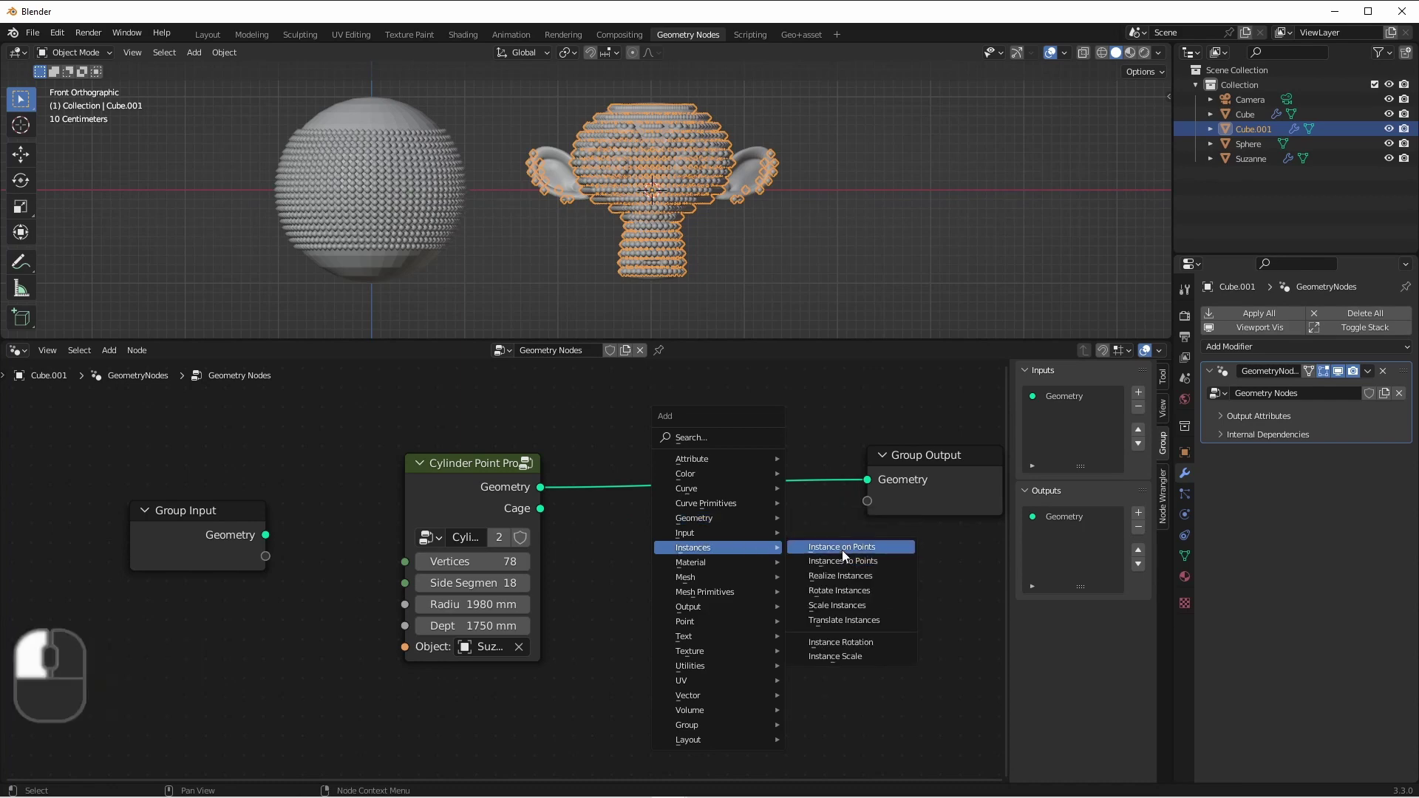
left_click(704, 403)
Step: Add a torus at the 3D cursor beside the monkey and scale it down to about 0.1
right_click(841, 192, "shift")
key("shift+a")
mouse_move(835, 191)
left_click(917, 284)
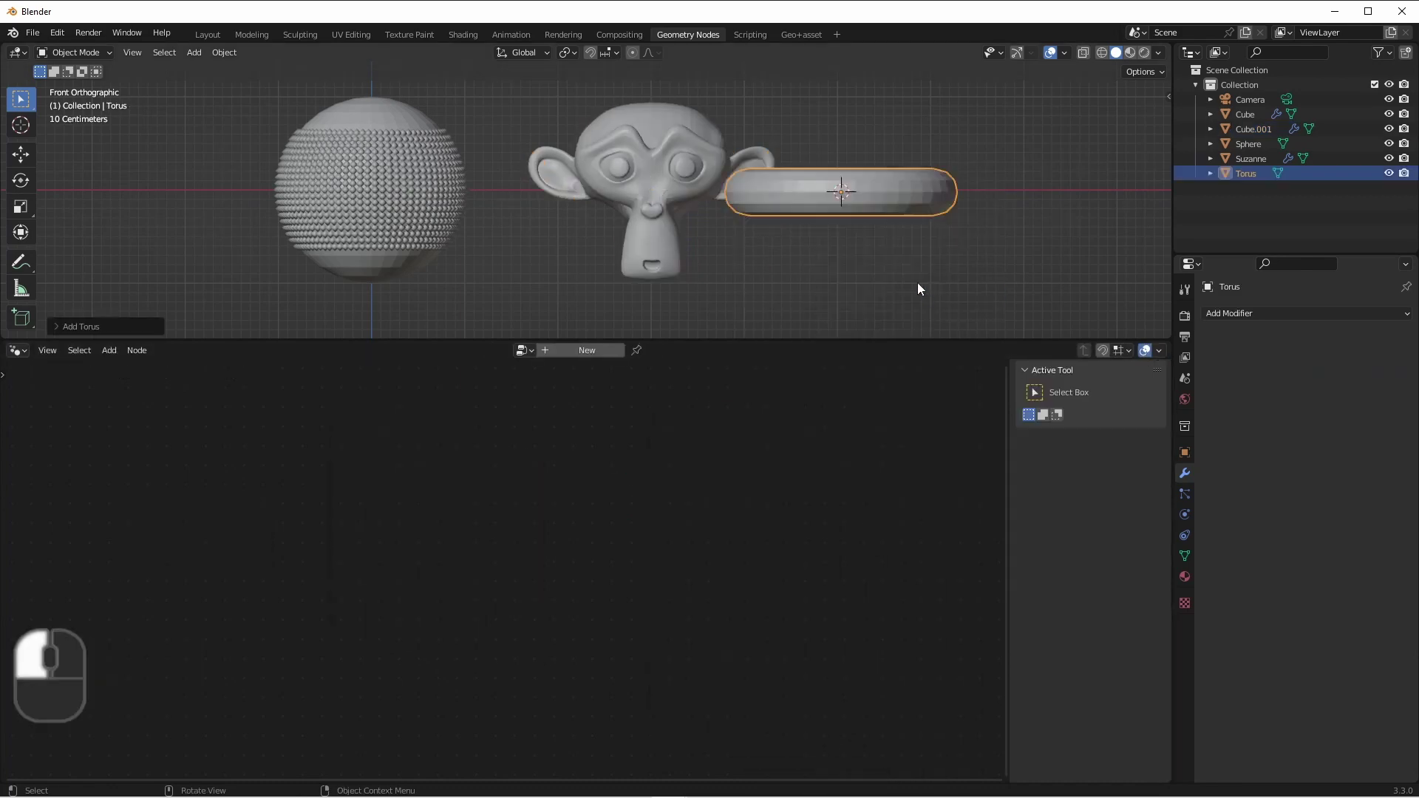
key("s")
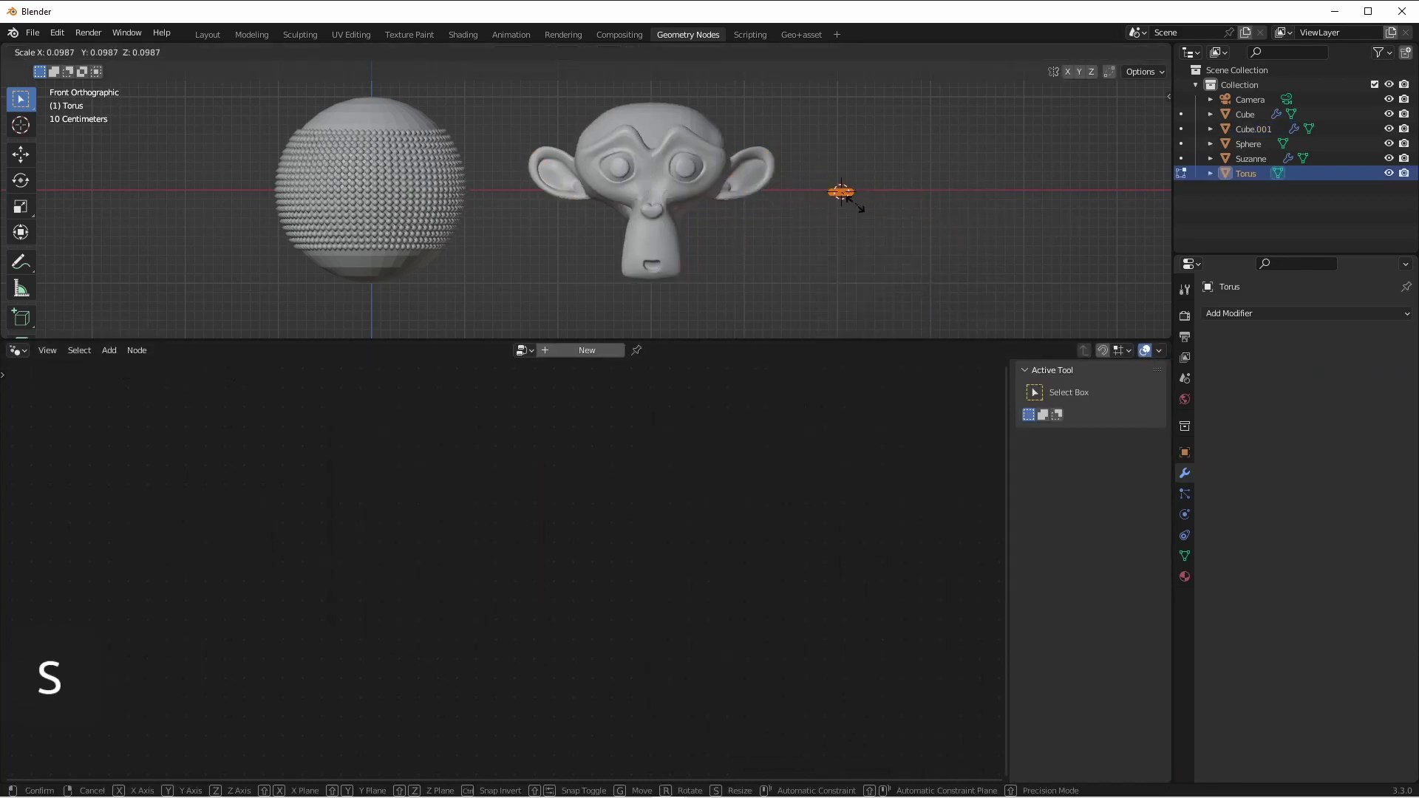
left_click(849, 198)
Step: Bring the torus into Cube.001's node tree, connect its Geometry to Instance on Points' Instance, and set the X rotation to 92.5°
left_click(679, 240)
left_click(1254, 131)
left_click_drag(1247, 174, 368, 658)
left_click_drag(505, 757, 654, 515)
scroll(693, 159, "up", 5)
middle_click_drag(569, 636, 591, 512)
left_click_drag(447, 544, 410, 522)
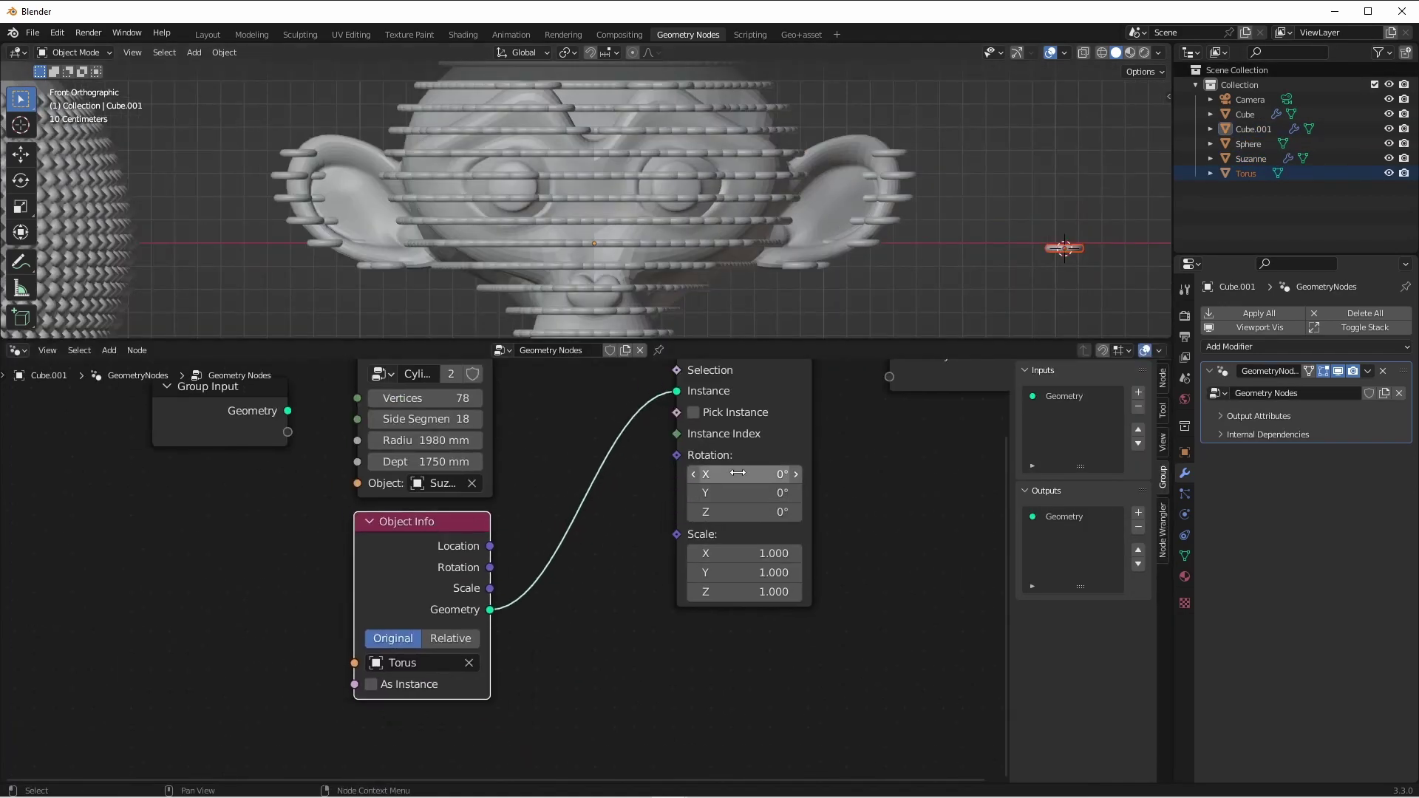
left_click_drag(732, 473, 798, 474)
Step: Add a plane beside the torus with a level 2 Subdivision modifier and scale down its mesh in Edit Mode
middle_click_drag(813, 177, 739, 171)
key("KP_1")
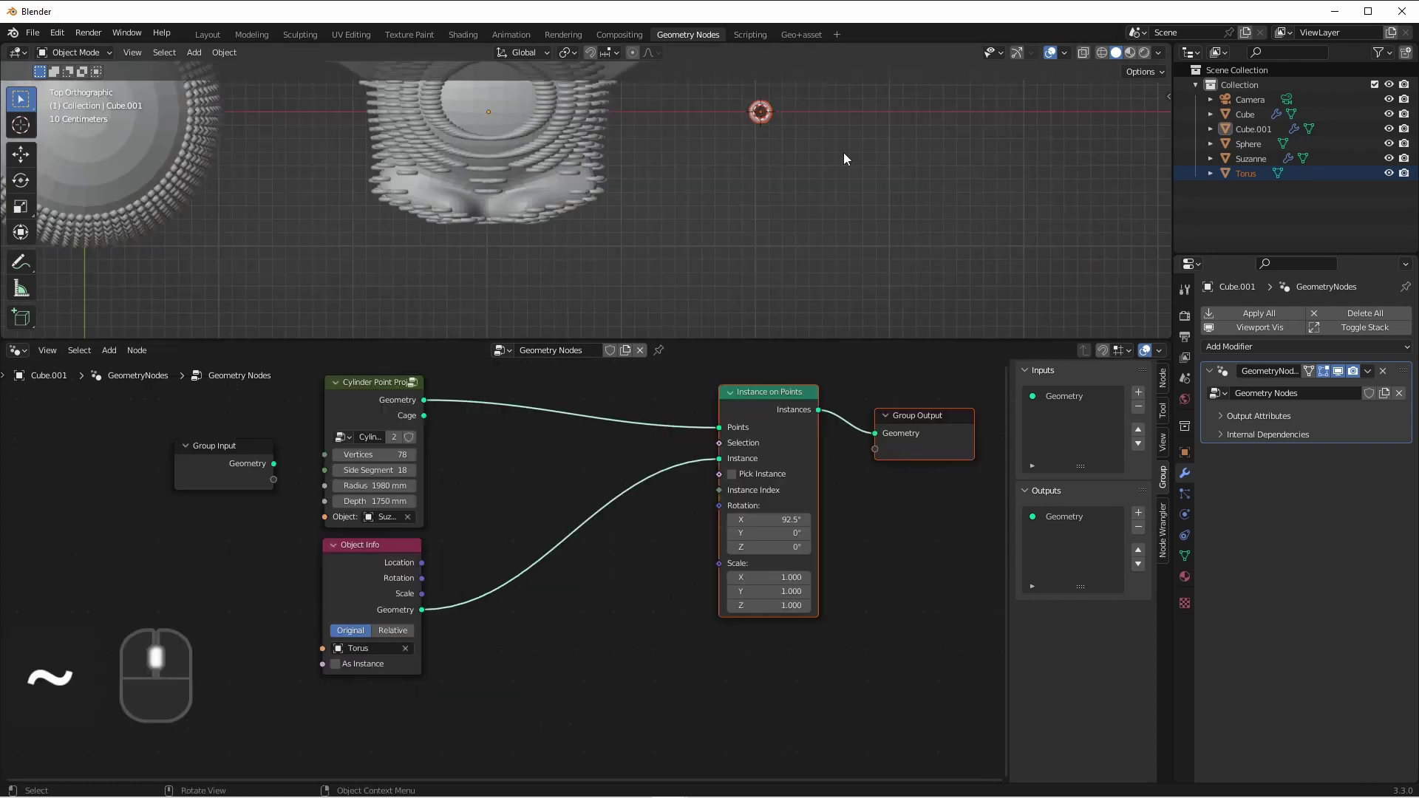
key("shift+a")
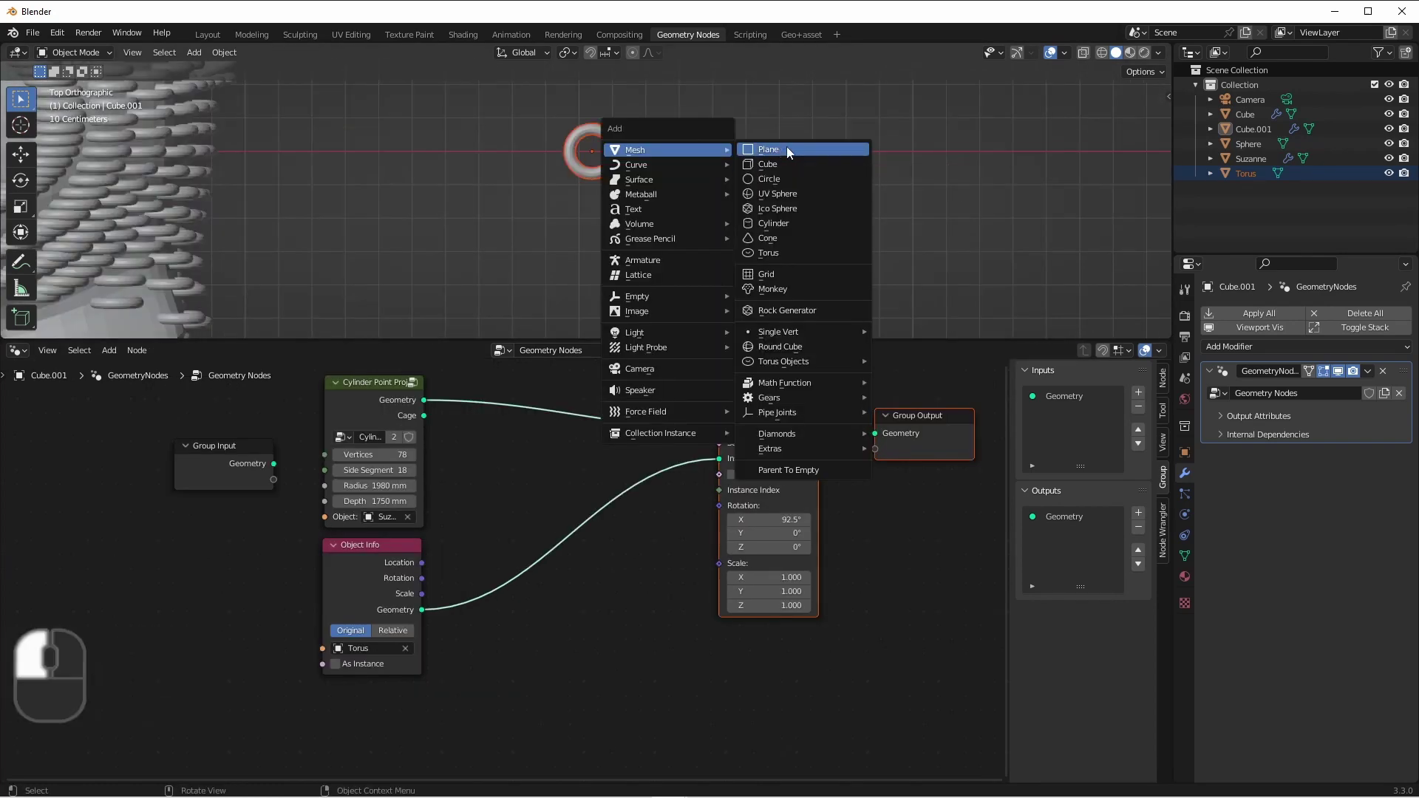
left_click(788, 150)
key("ctrl+2")
key("Tab")
key("s")
left_click(757, 168)
Step: Add a loop cut to the plane, slide it along the mesh, and scale the end edge to taper the outline
key("ctrl+r")
key("g")
key("g")
left_click(713, 105)
left_click(708, 202)
key("s")
left_click(746, 164)
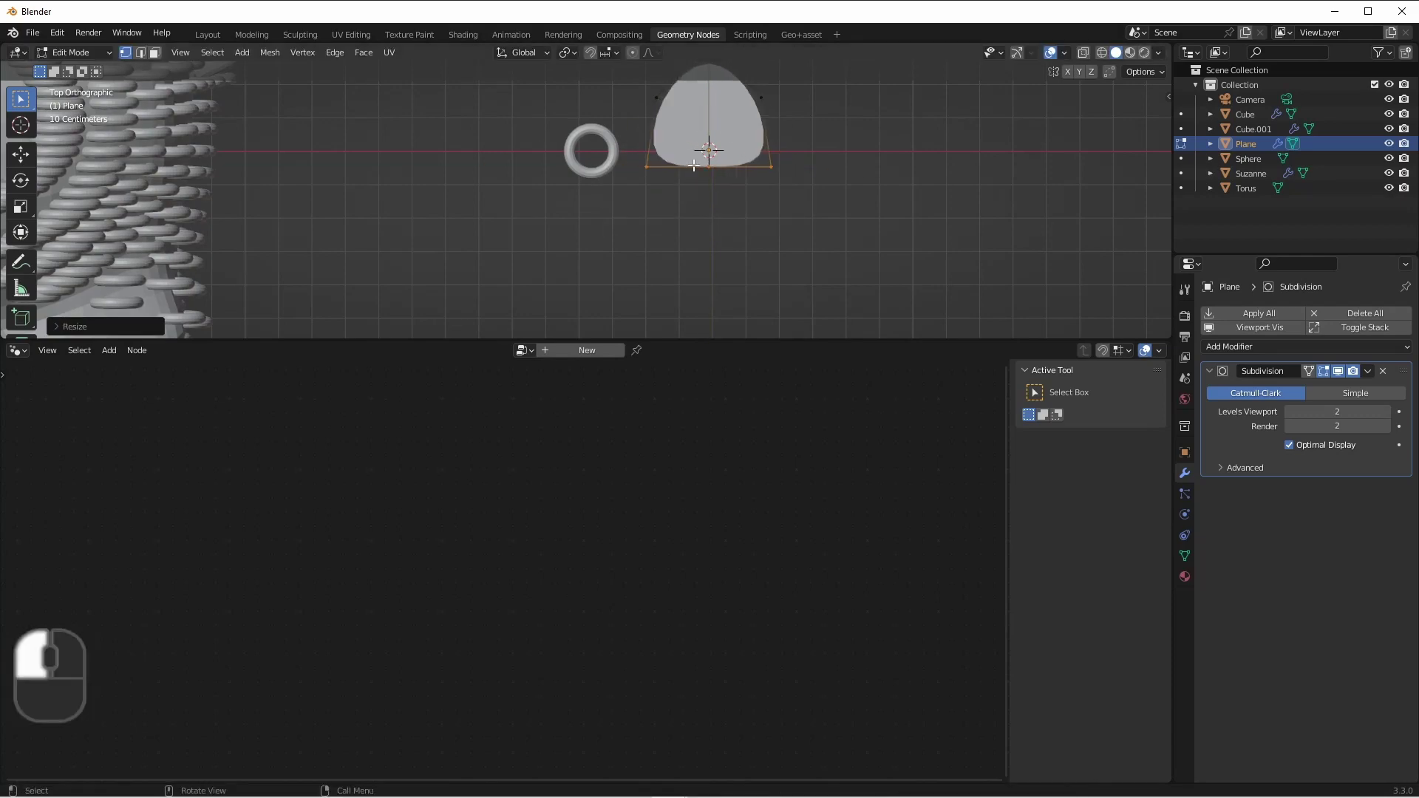
Step: Extrude, scale and move the plane's end edge to form a small oval scale shape, and return to Object Mode
key("e")
key("s")
key("g")
left_click(849, 229)
key("Tab")
Step: Add a Solidify modifier with 1 mm thickness to the plane and make it the object in Cube.001's Object Info node
left_click(1307, 346)
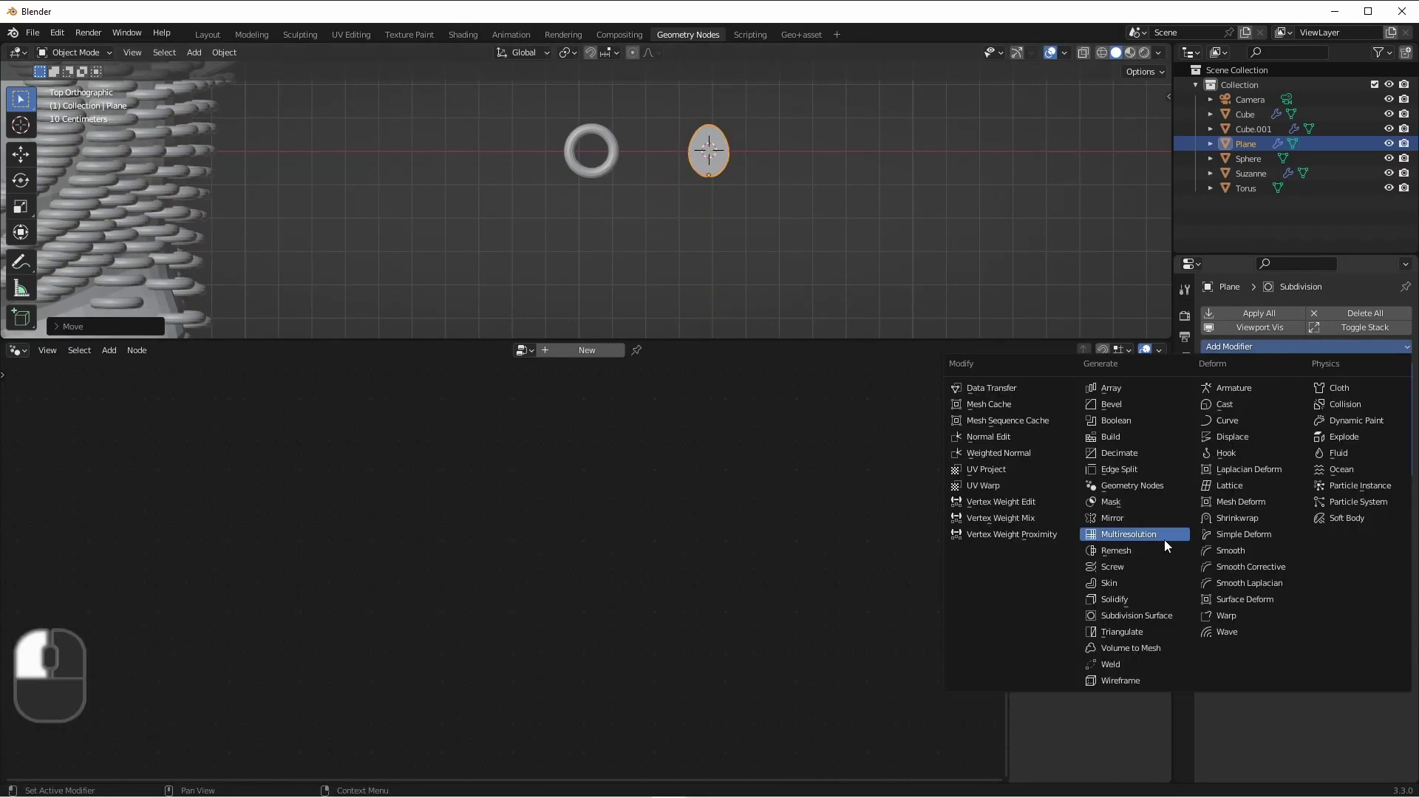
left_click(1128, 443)
left_click(374, 547)
Step: Set the viewport shading colour to Random and inspect the instanced scales on the monkey
left_click(1158, 53)
left_click(1150, 255)
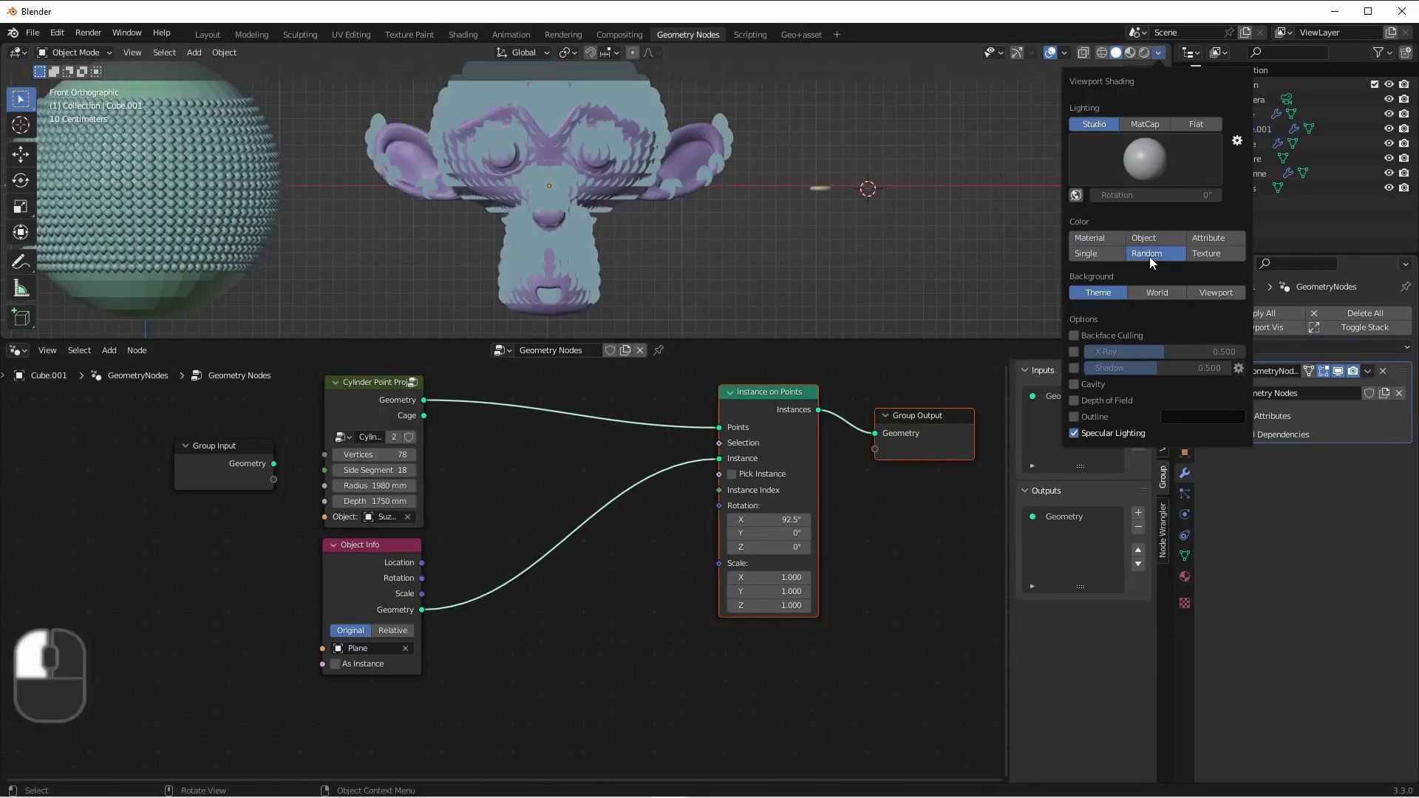
mouse_move(603, 178)
middle_mouse_down("shift")
mouse_move(613, 144)
mouse_move(628, 156)
middle_mouse_up("shift")
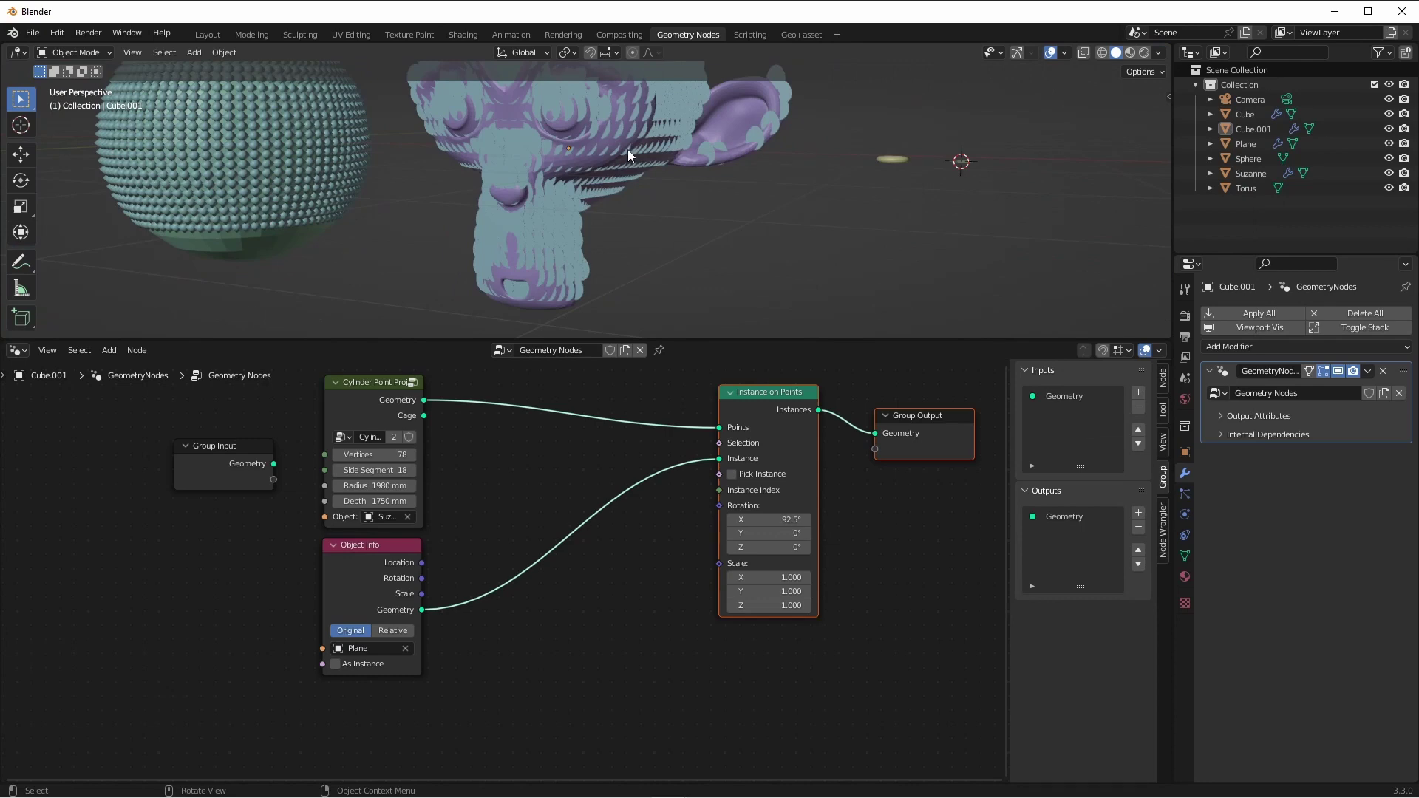
middle_click_drag(560, 258, 556, 237)
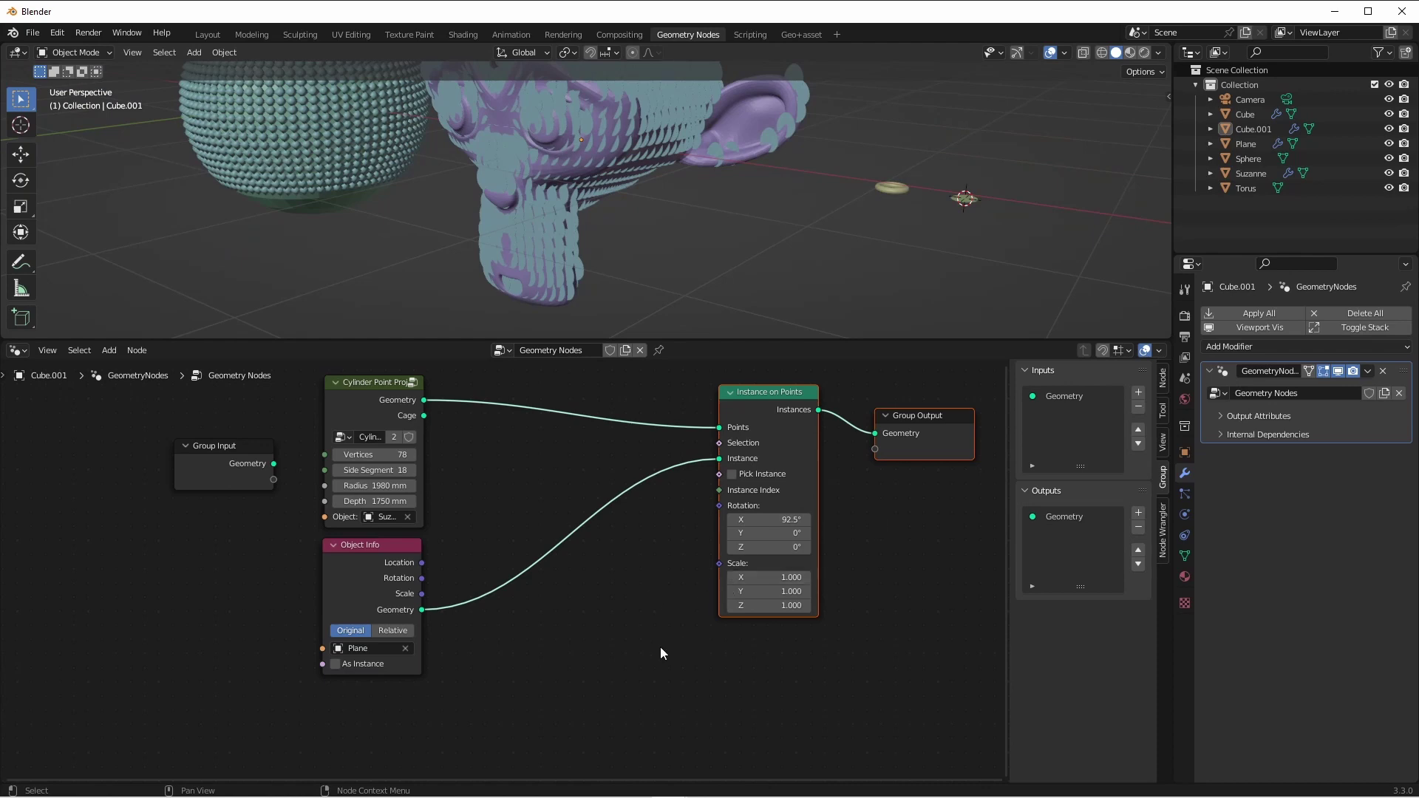
Step: Add a second Object Info node below the first and set its object to Suzanne
key("shift+a")
mouse_move(491, 566)
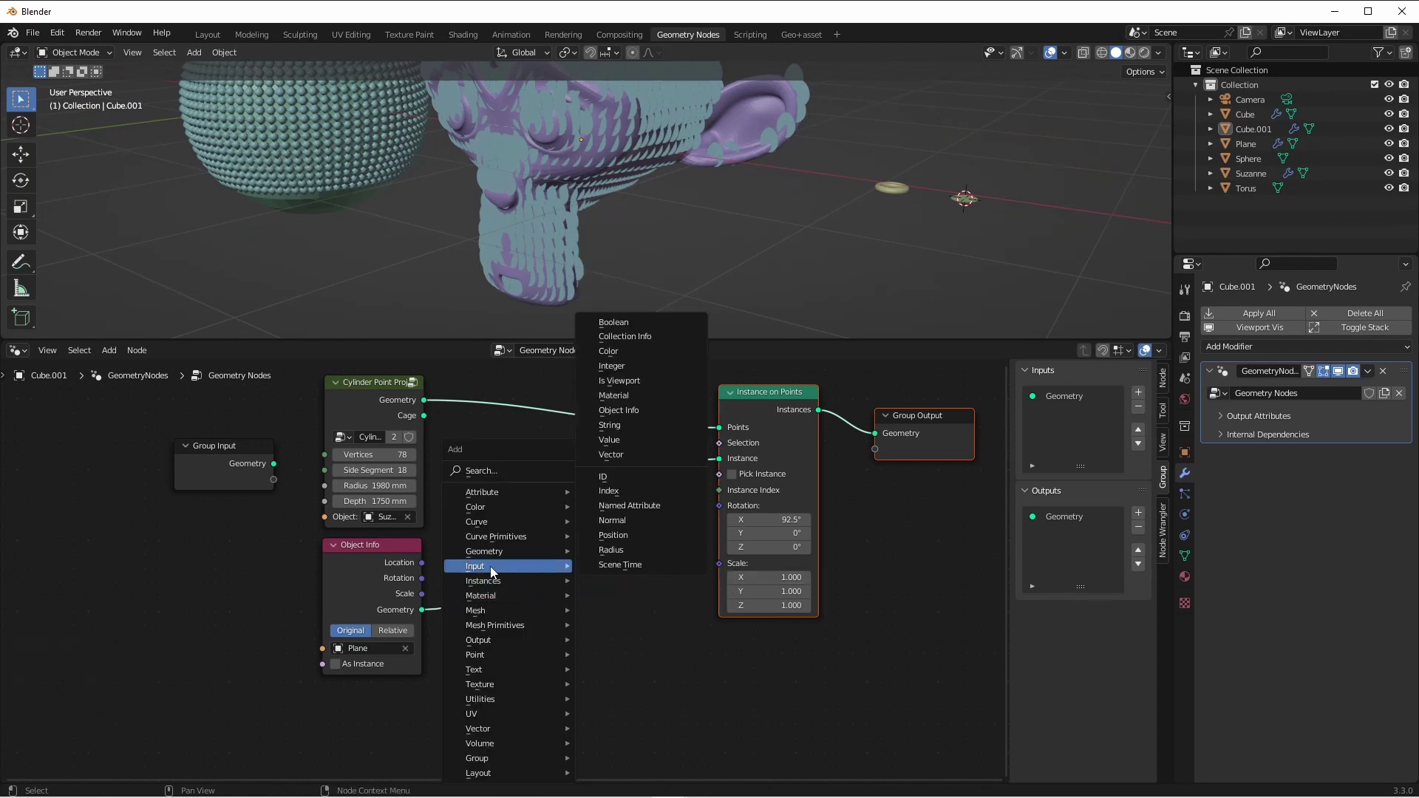
left_click(614, 409)
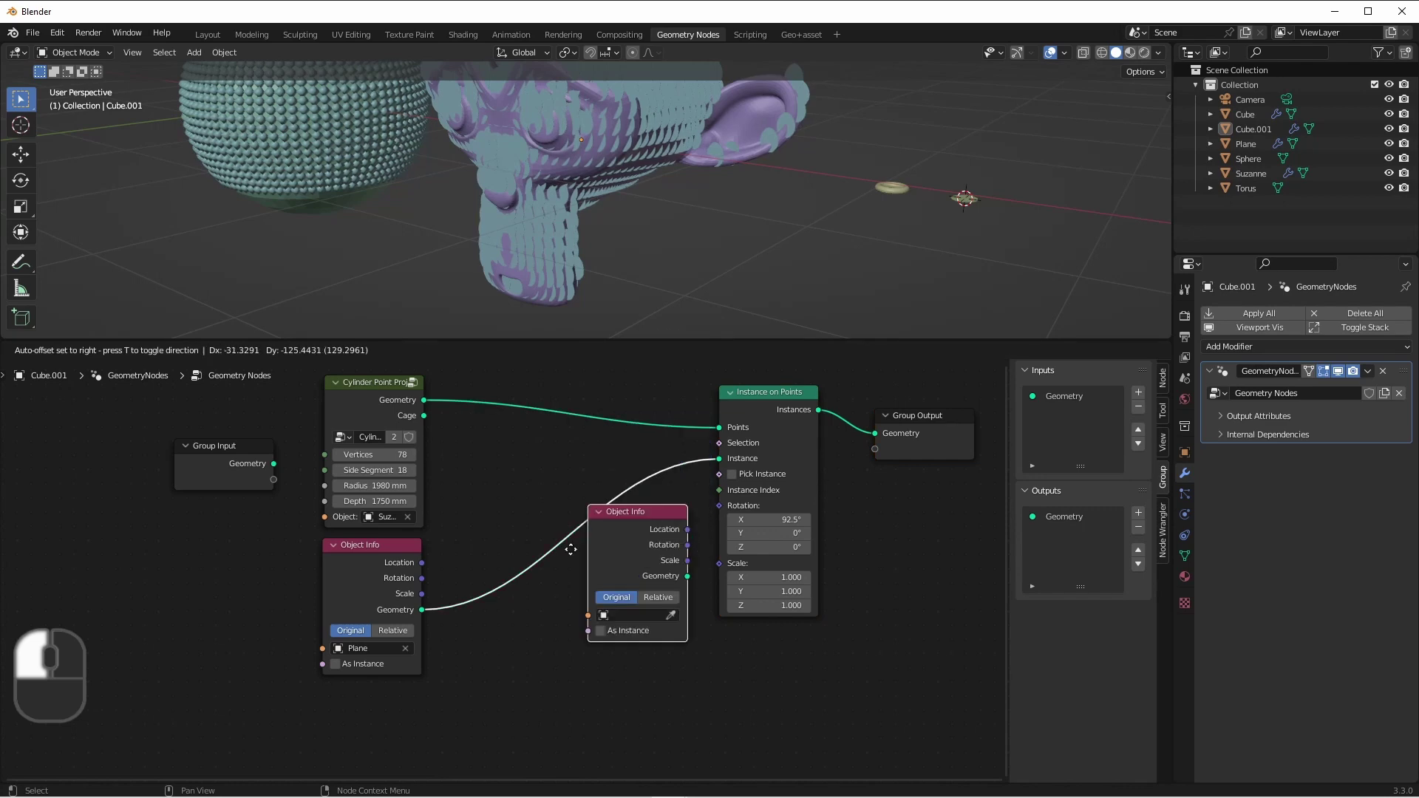
left_click(479, 612)
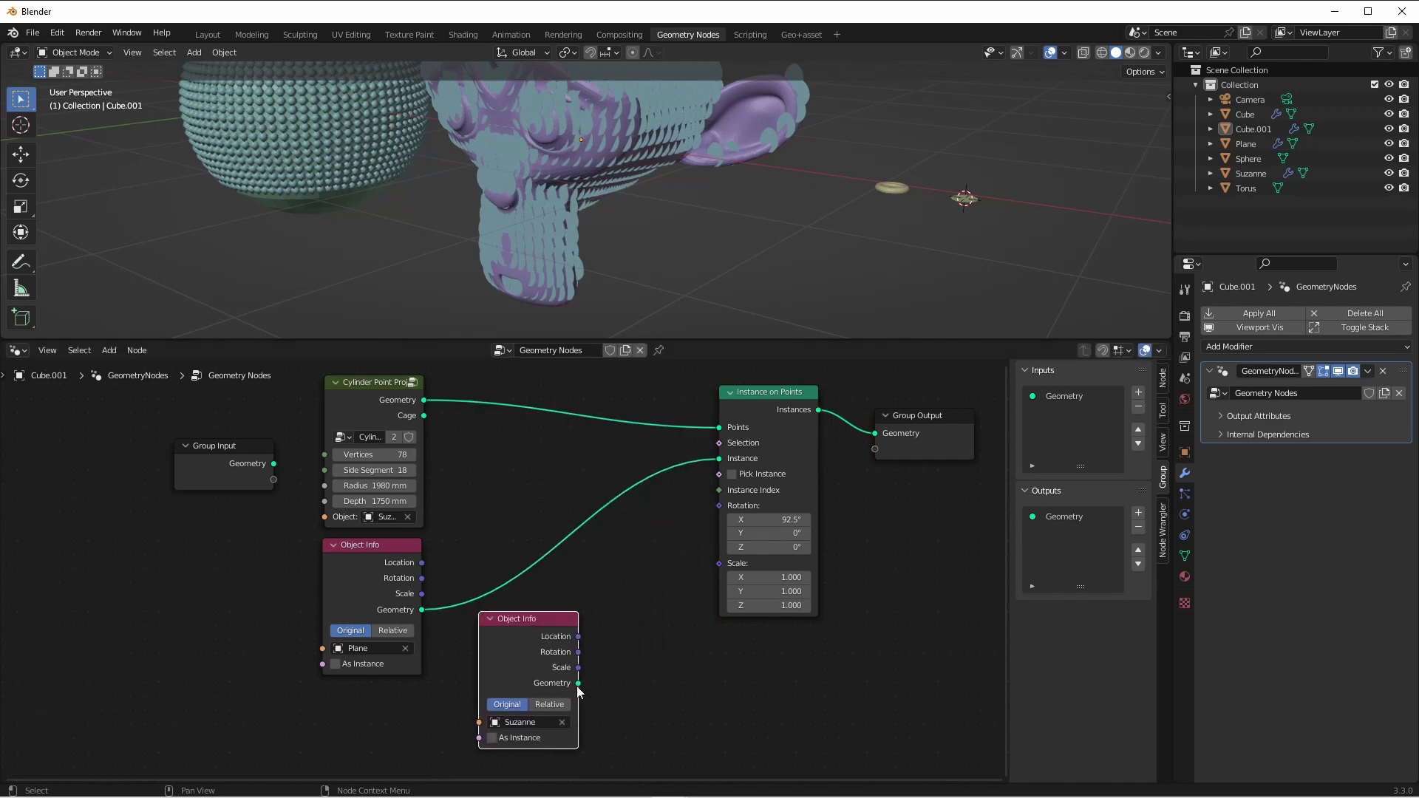
Step: Feed Suzanne's Geometry into the Source of a new Transfer Attribute node and arrange both nodes below the tree
left_click_drag(578, 683, 641, 619)
type("trans")
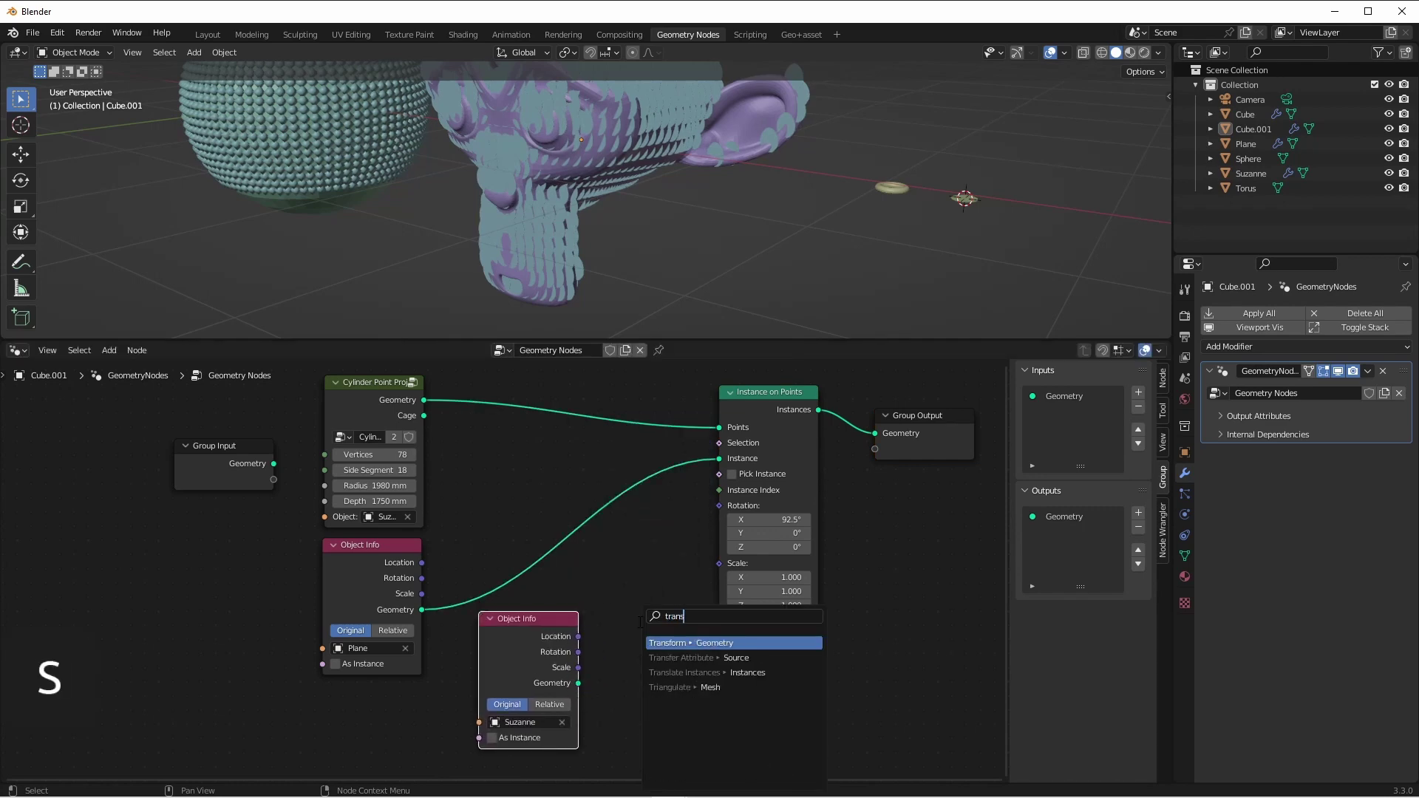
left_click(665, 657)
left_click(636, 639)
left_click_drag(561, 621, 417, 688)
middle_click_drag(665, 578, 672, 545, "shift")
scroll(672, 545, "down", 3)
left_click_drag(555, 618, 568, 662)
Step: Add a Normal node, connect it to Transfer Attribute's Attribute input, and set the transferred data type to Vector
key("shift+a")
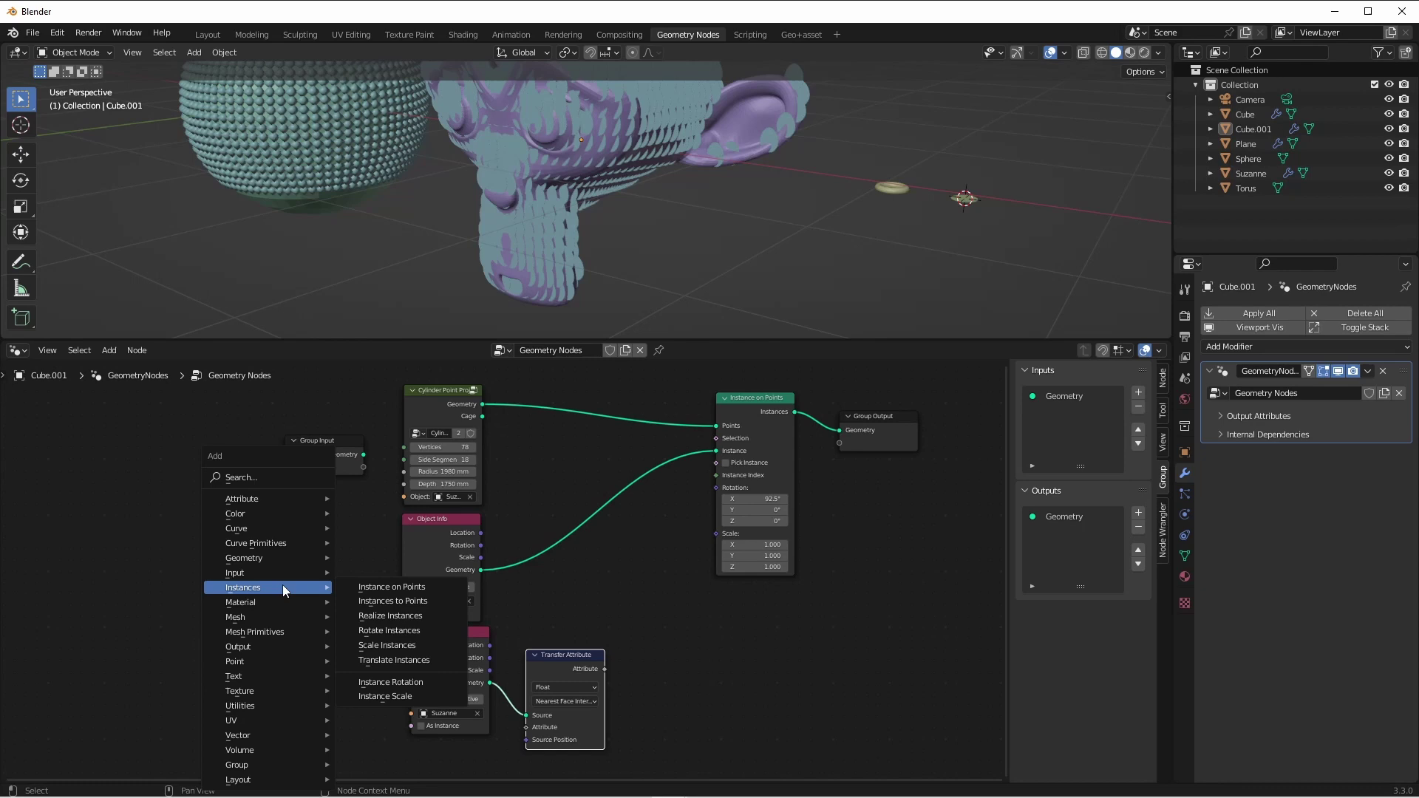
mouse_move(274, 573)
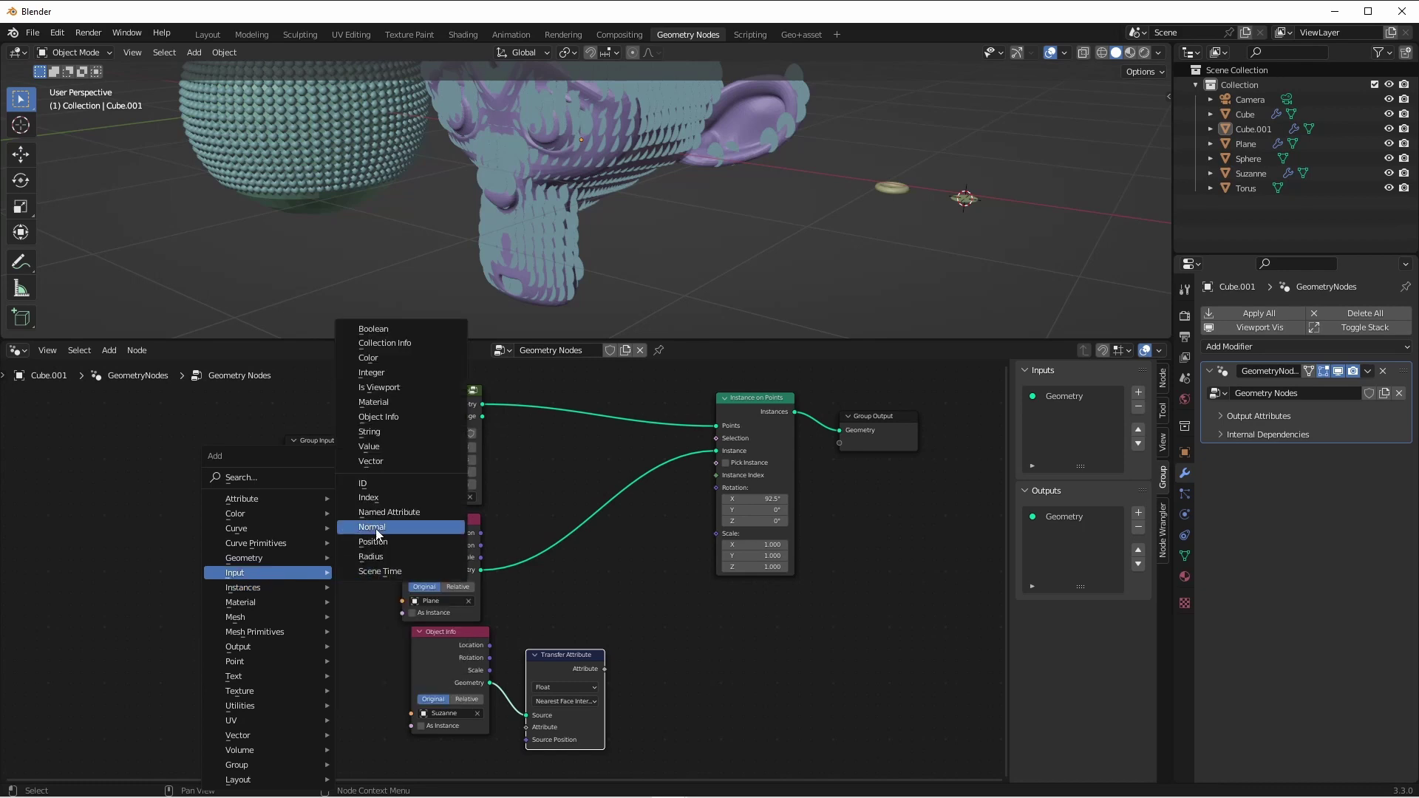
left_click(377, 529)
left_click(414, 744)
left_click_drag(490, 759, 525, 739)
right_click(507, 739)
right_click_drag(503, 731, 515, 762, "ctrl")
left_click(566, 686)
left_click(566, 722)
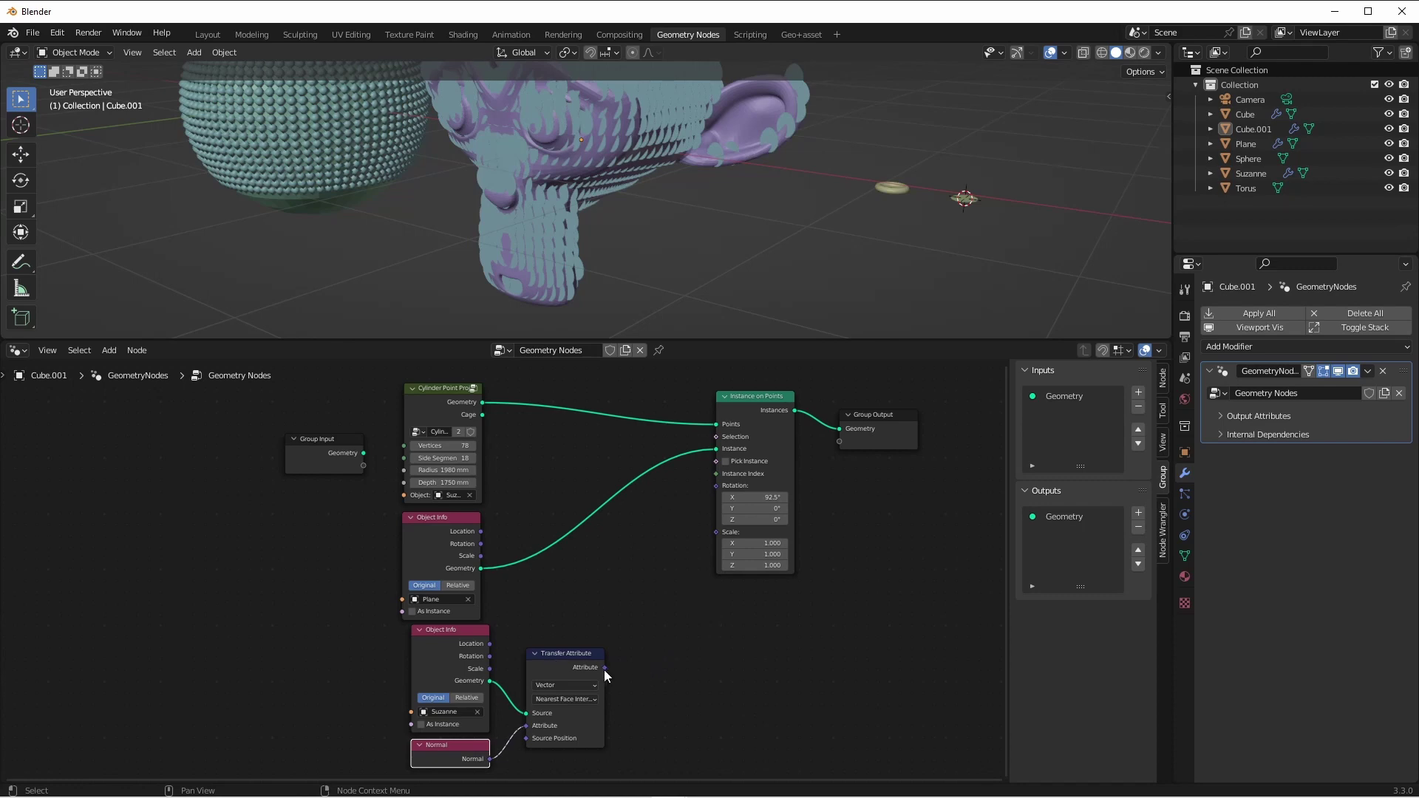
Step: Add an Align Euler to Vector node driven by the transferred normal and connect its Rotation to Instance on Points
left_click_drag(604, 668, 666, 566)
type("euler")
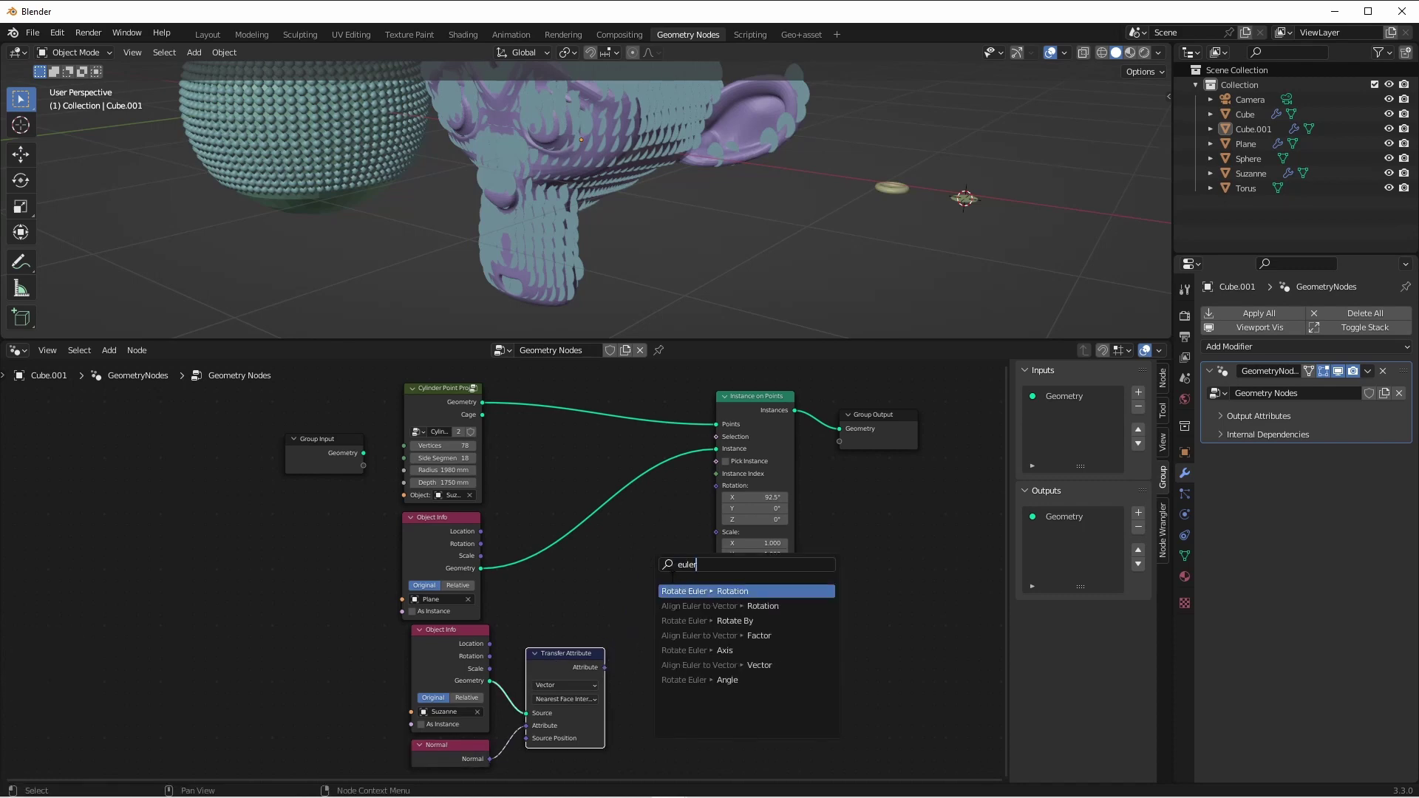
left_click(730, 607)
scroll(621, 627, "up", 2)
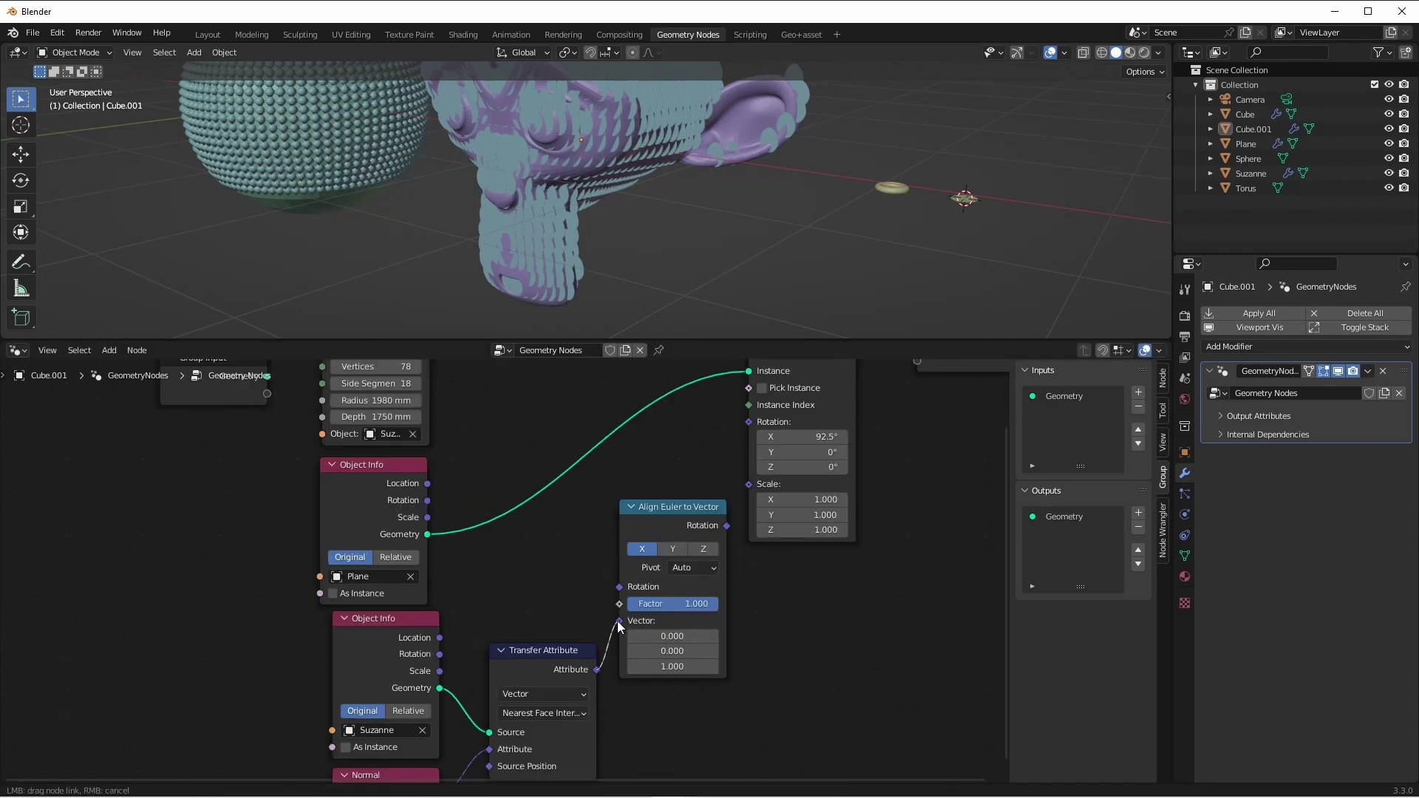
left_click_drag(620, 627, 619, 621)
left_click_drag(725, 527, 730, 510)
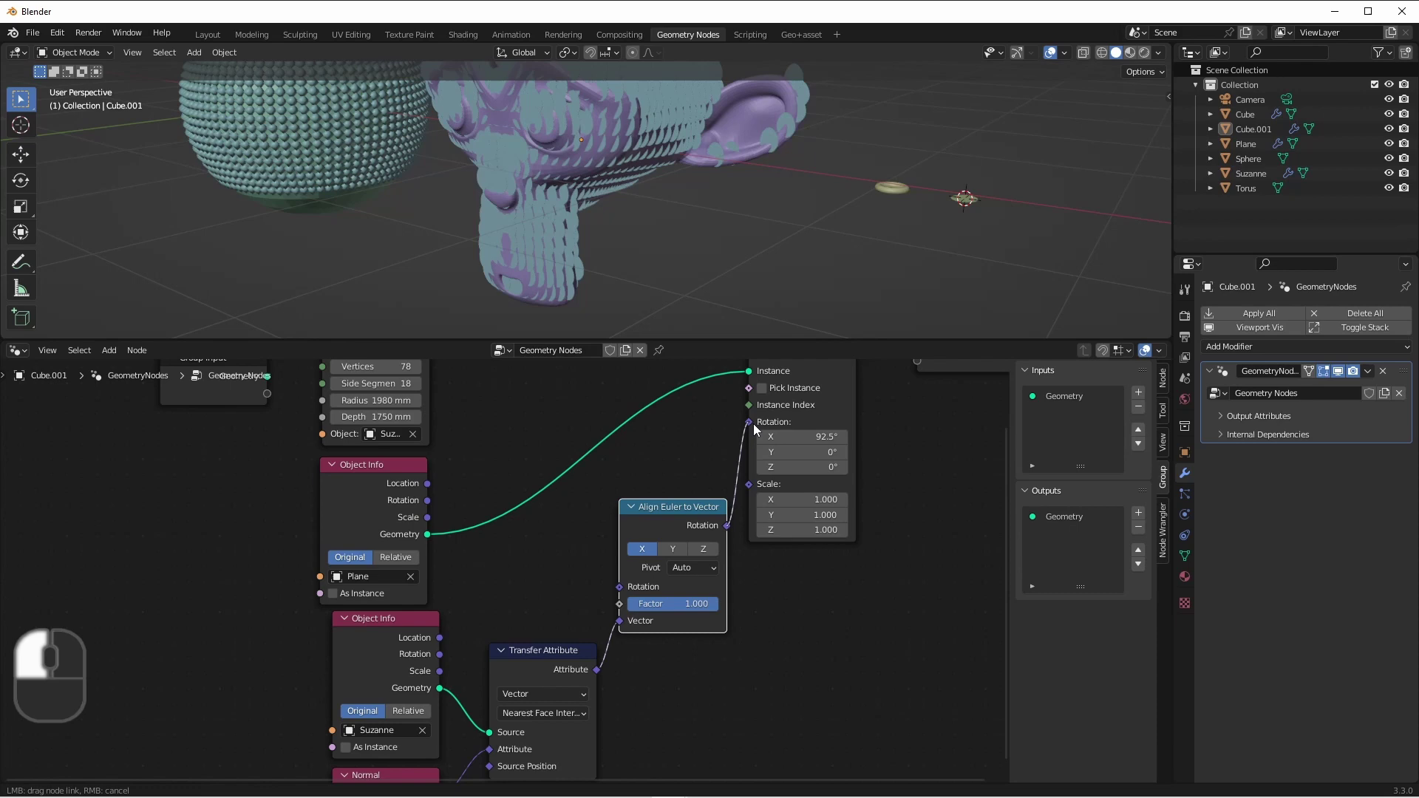
left_click_drag(754, 424, 754, 425)
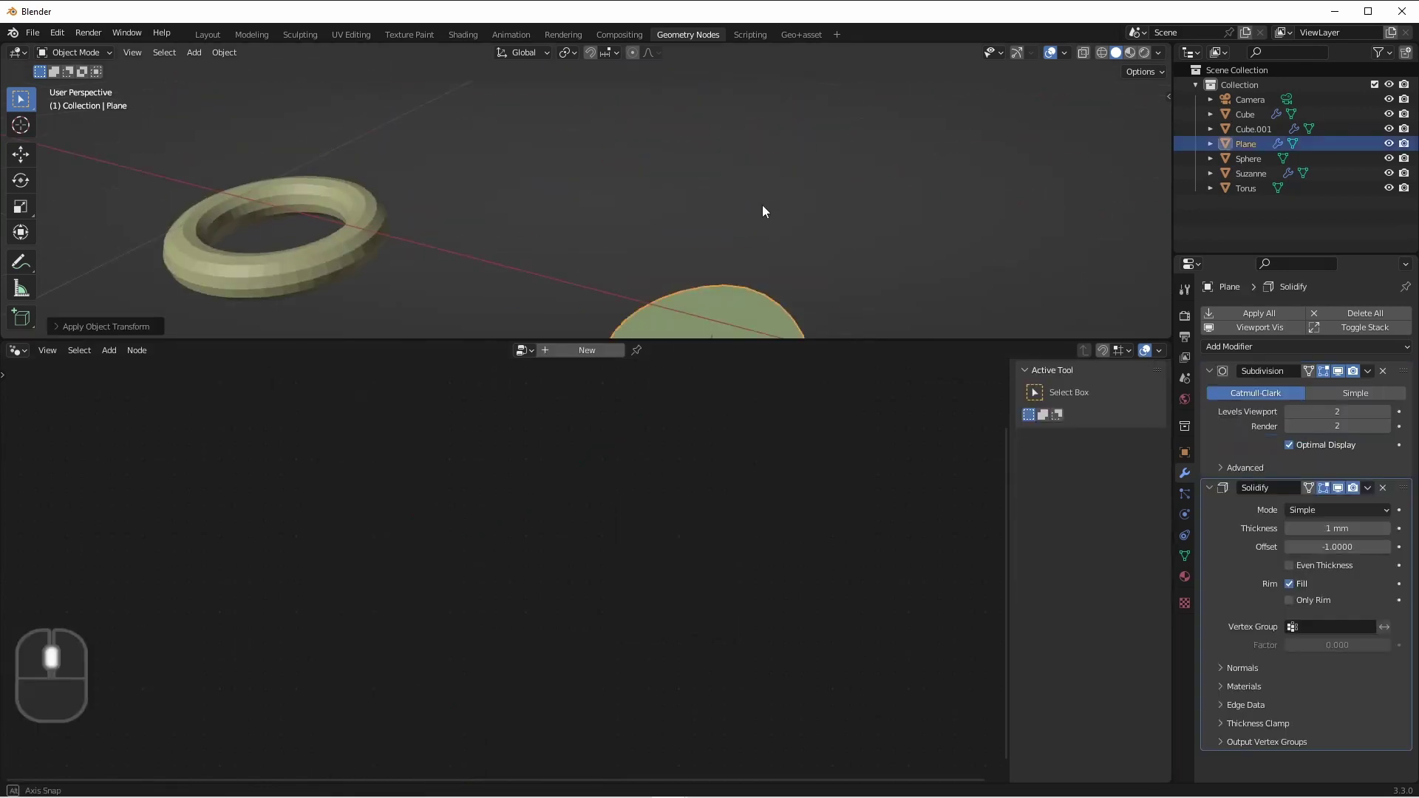
Step: Select the scale instances on the monkey and set their Align Euler to Vector axis to Z
scroll(762, 205, "down", 3)
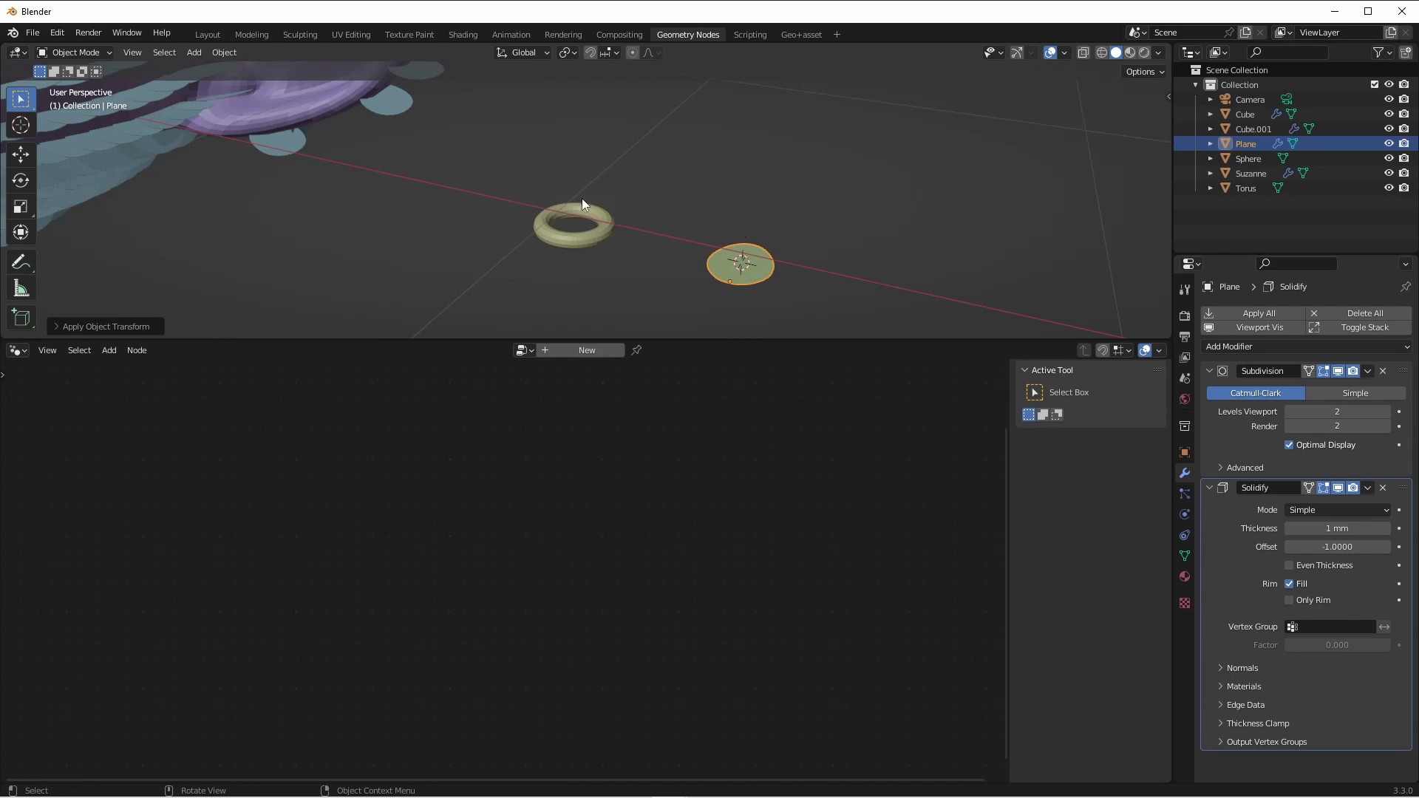
scroll(346, 157, "down", 6)
middle_click_drag(345, 156, 583, 196, "shift")
left_click(455, 170)
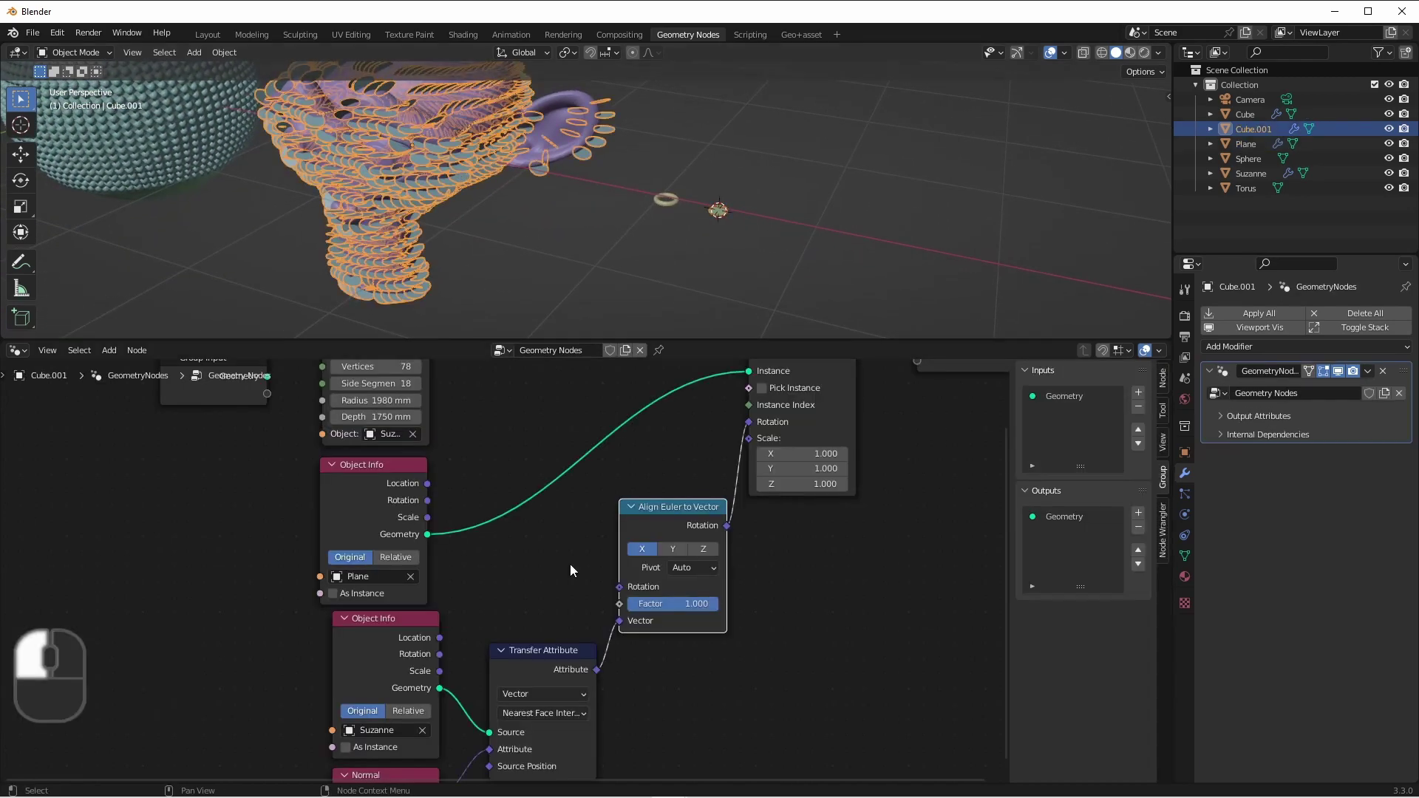
left_click(703, 549)
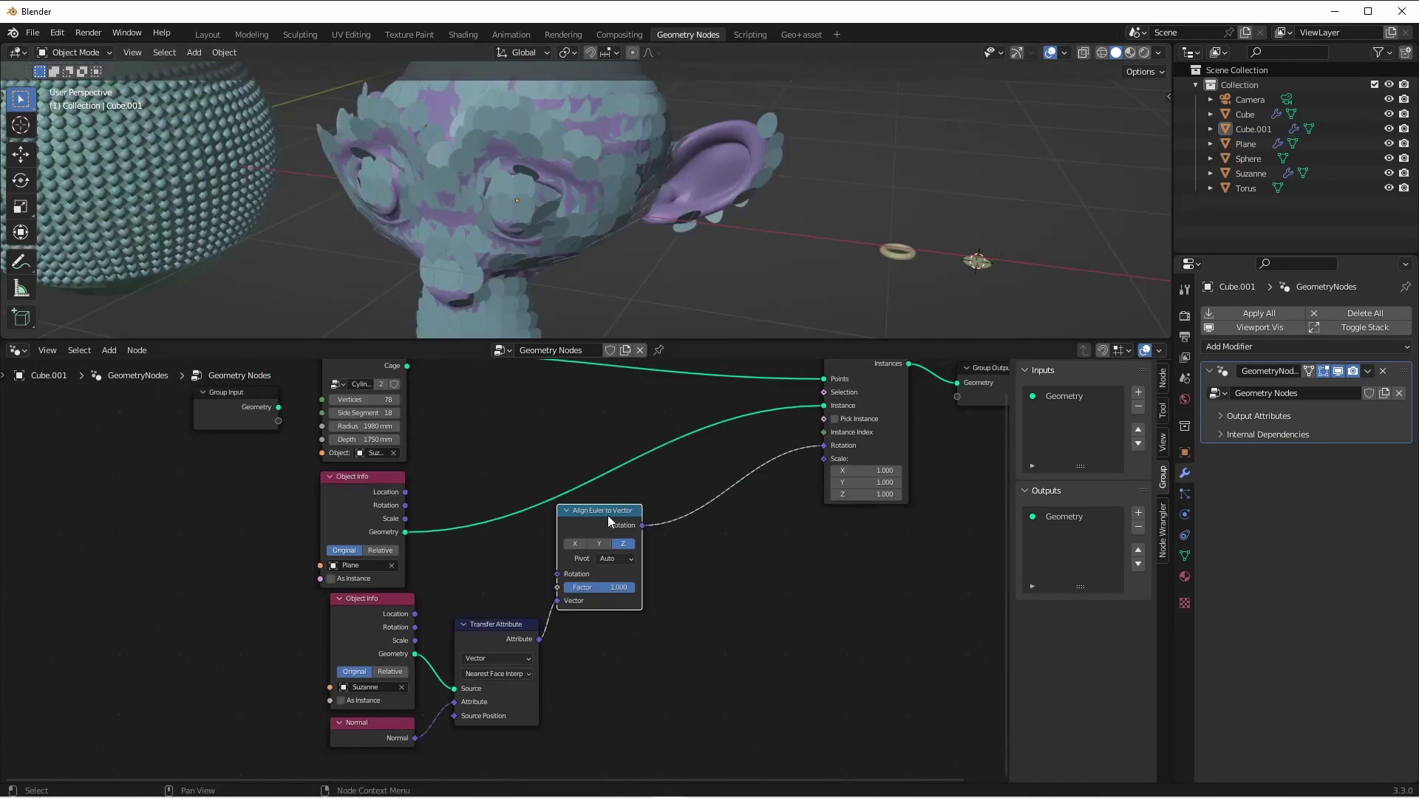
Step: Chain two duplicates of Align Euler to Vector before Instance on Points and connect the transferred normal to both Vector inputs
key("shift+d")
left_click(740, 499)
key("shift+d")
left_click(791, 475)
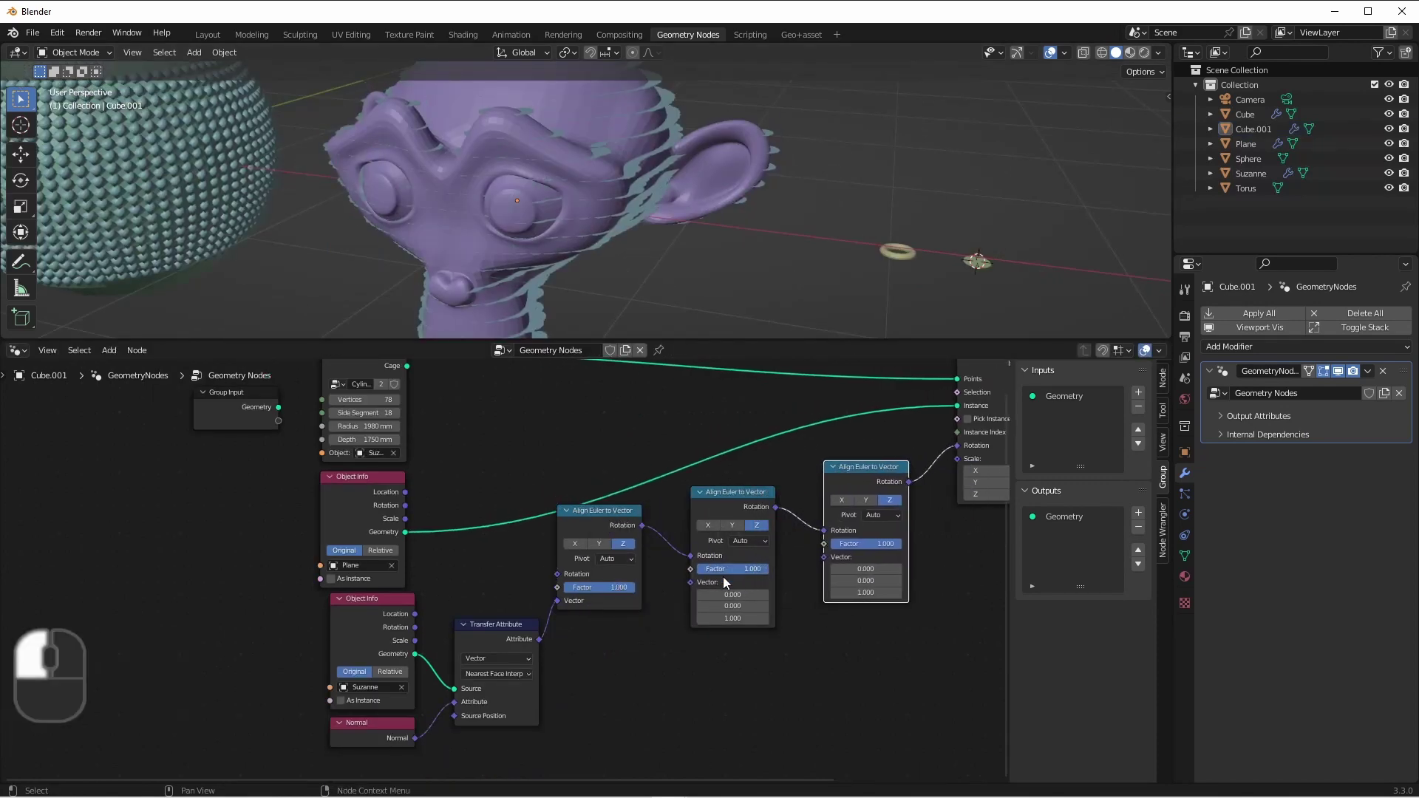
left_click_drag(540, 641, 826, 559)
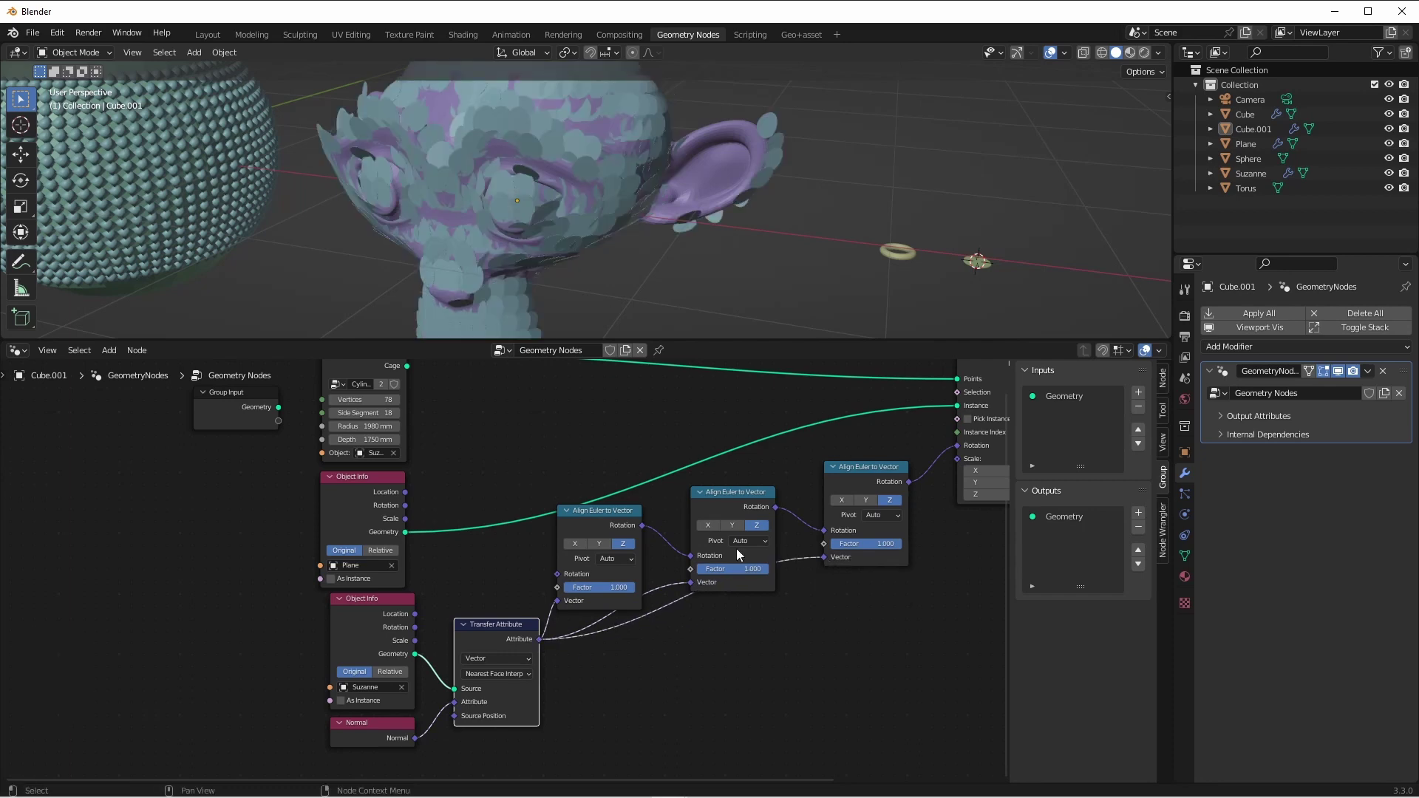
Step: Set the second Align Euler to Vector node to the Y axis and the third to X, and lower both factors
left_click(732, 526)
mouse_move(716, 499)
left_mouse_down()
mouse_move(722, 460)
mouse_move(722, 478)
left_mouse_up()
left_click_drag(760, 550, 751, 550)
left_click_drag(891, 548, 767, 568)
left_click_drag(761, 550, 714, 550)
middle_click_drag(414, 194, 748, 153)
key("grave")
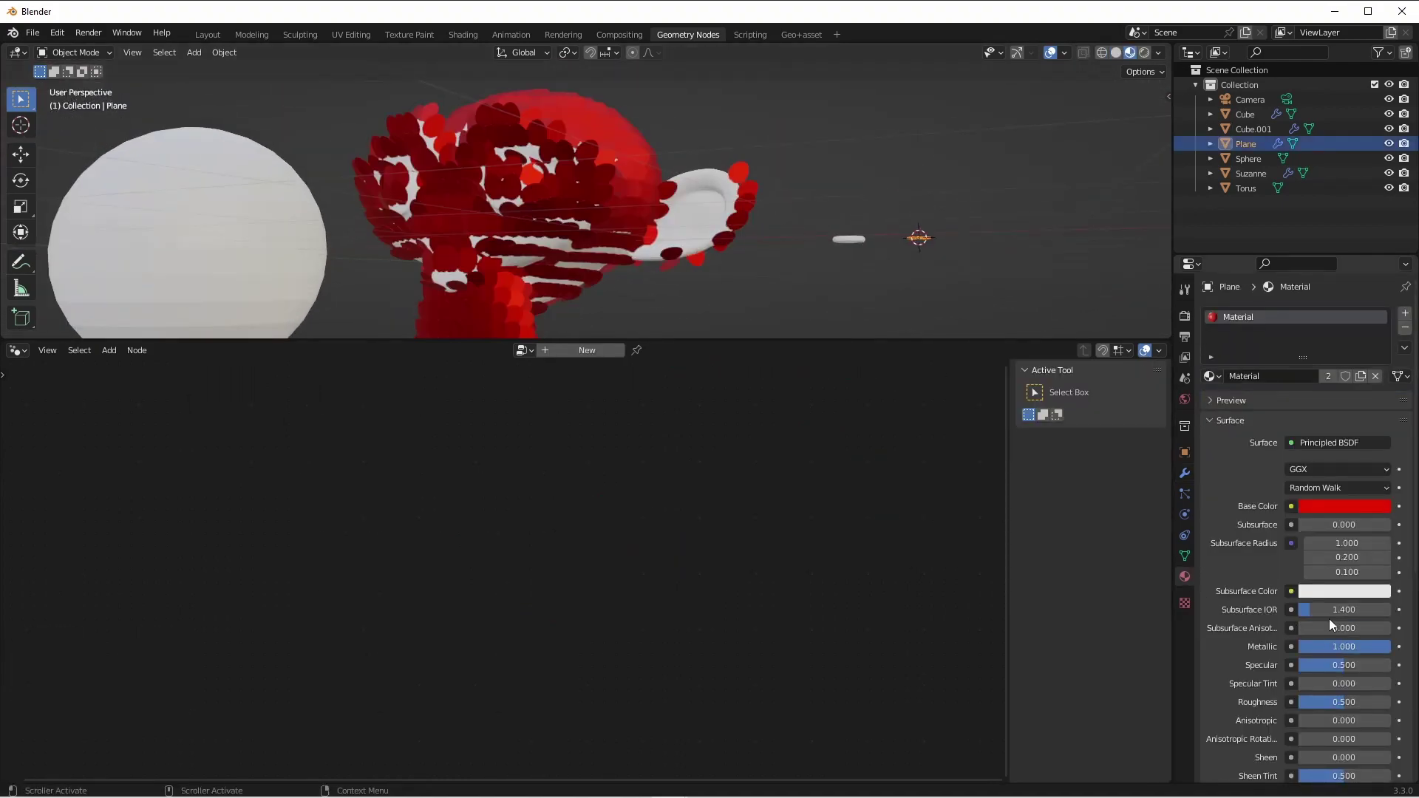
Step: Set Cylinder Point Project to 128 vertices, 26 side segments and 3980 mm radius, adjust its depth to cover the monkey, and use solid shading
middle_click_drag(706, 200, 785, 301)
left_click(679, 225)
left_click(785, 302)
scroll(513, 613, "down", 6)
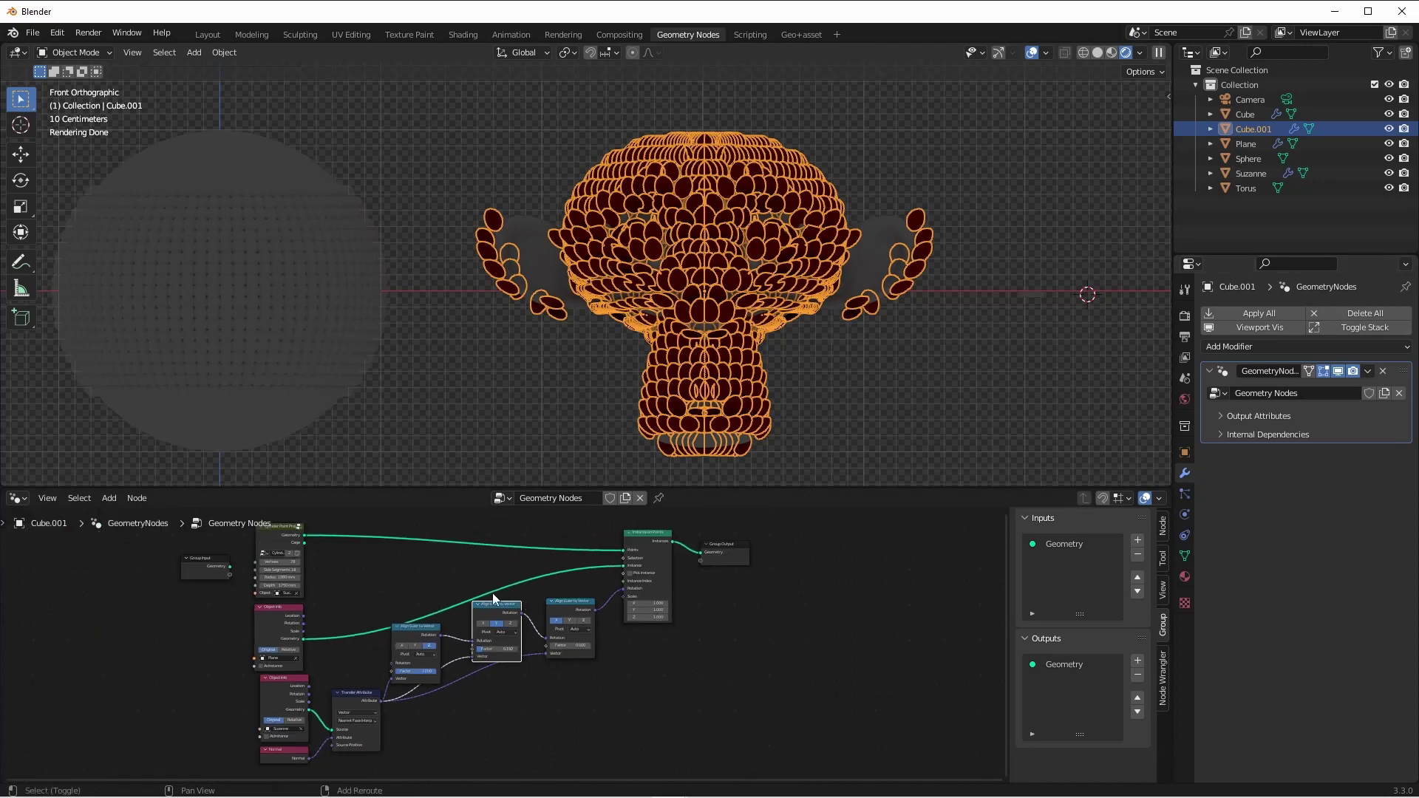
middle_click_drag(494, 596, 798, 618, "shift")
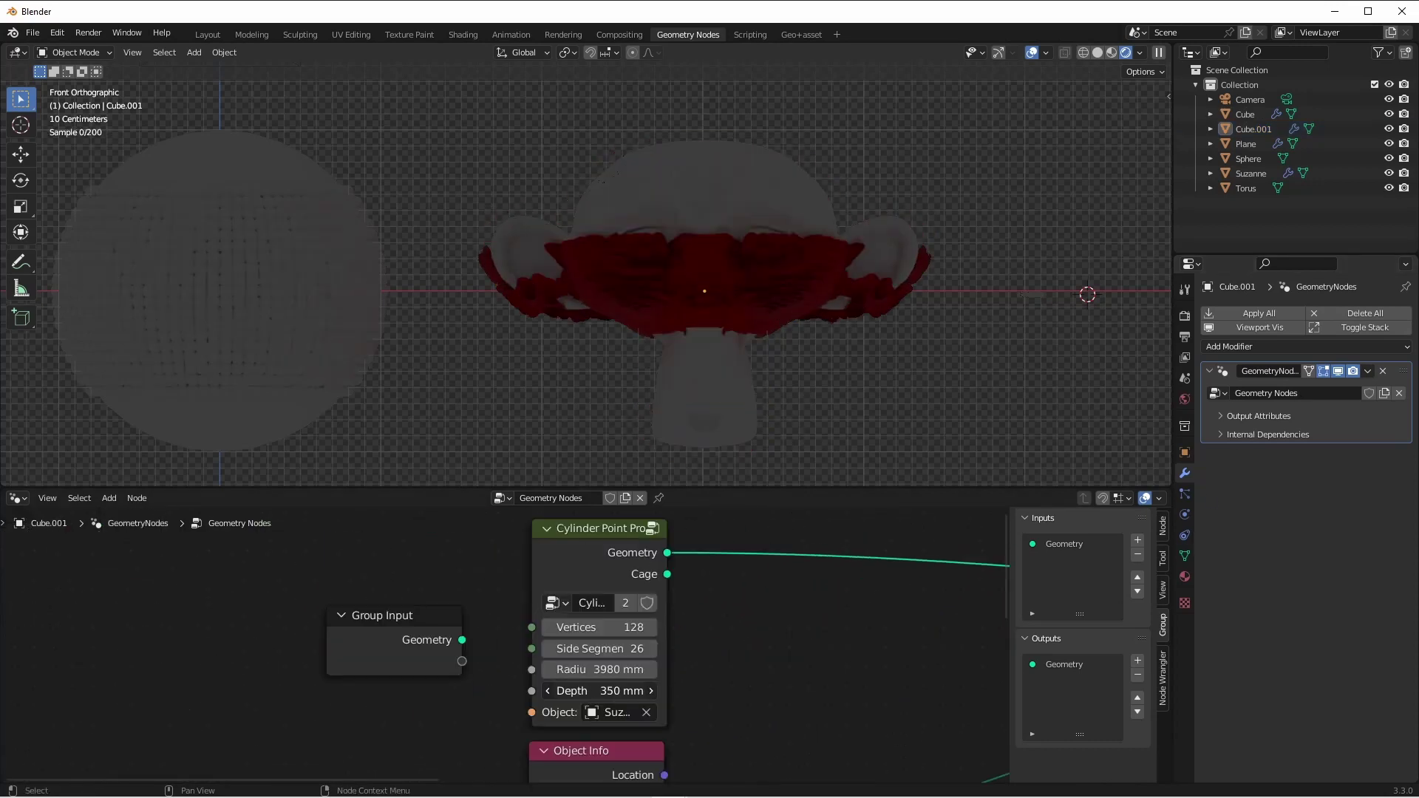
mouse_move(598, 691)
left_mouse_down()
mouse_move(699, 691)
mouse_move(621, 692)
left_mouse_up()
left_click(1098, 52)
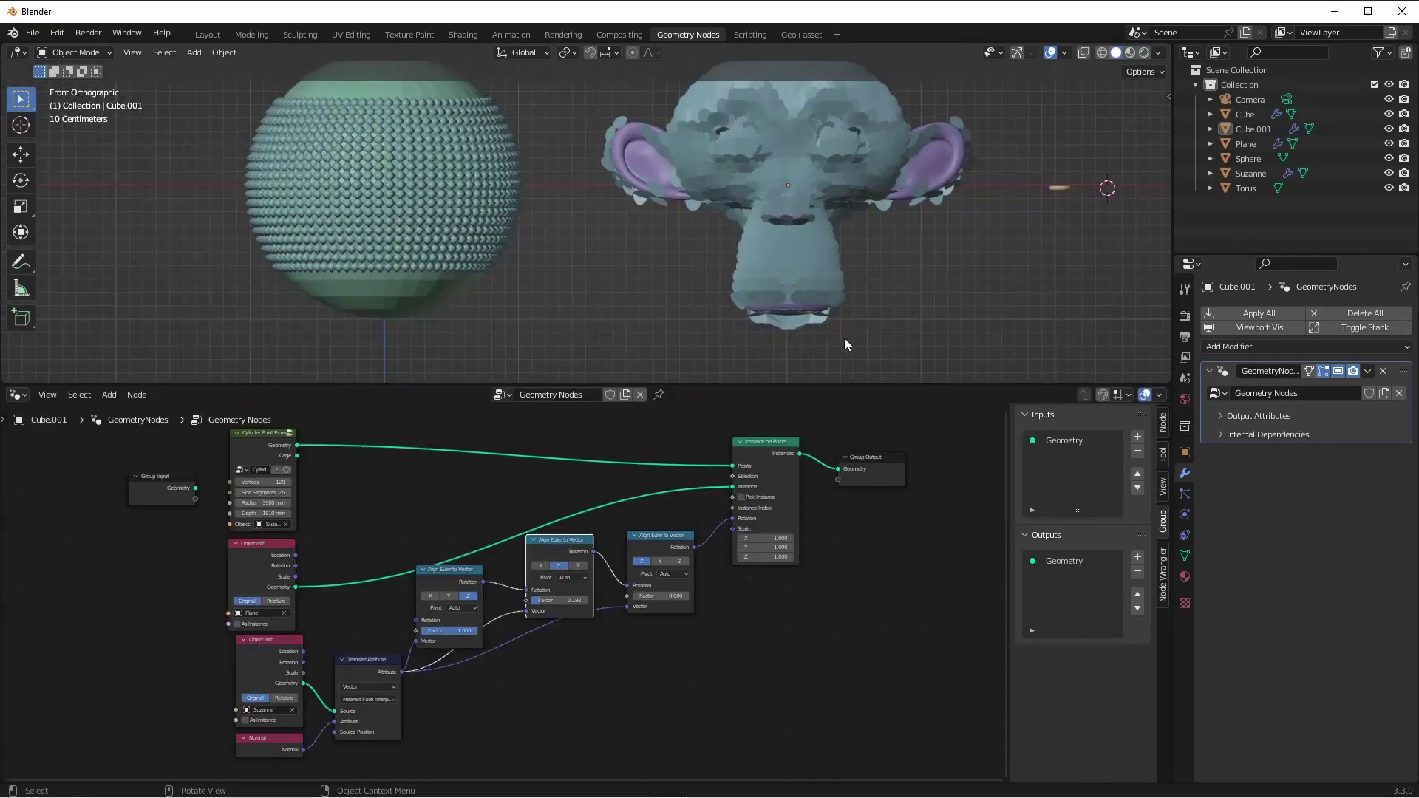
Step: Open the Cylinder Point Project.001 group for editing and delete its Cylinder node
left_click(263, 438)
key("Tab")
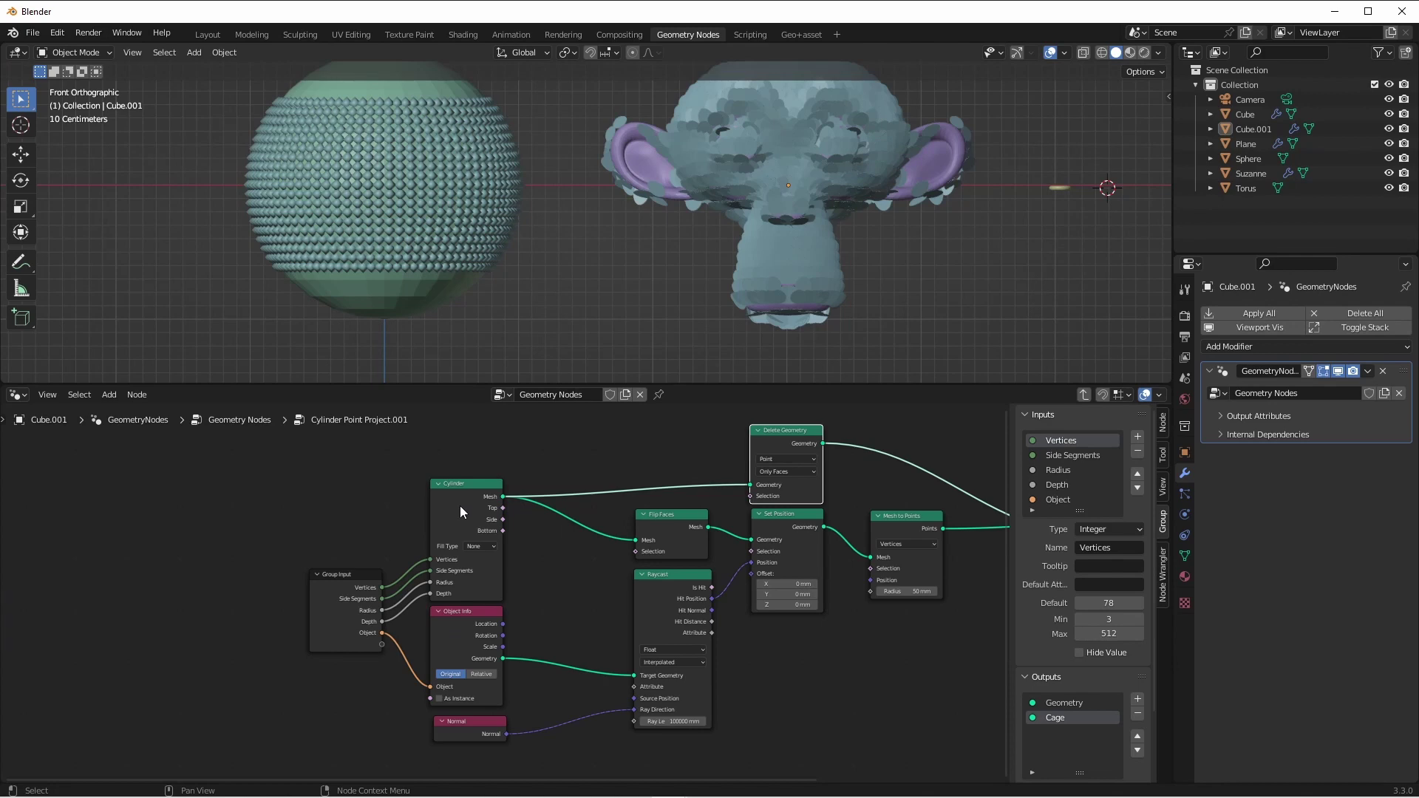
left_click(462, 507)
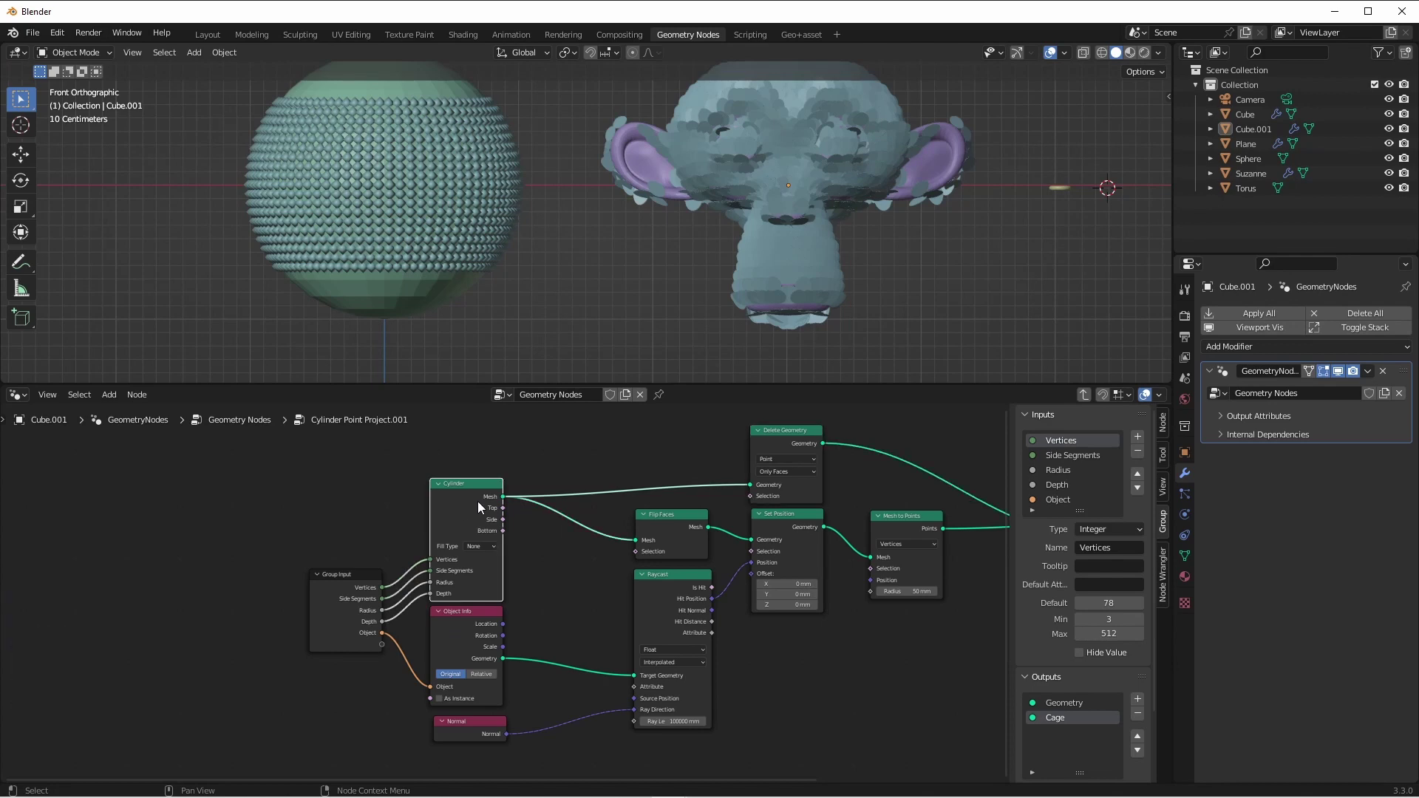
key("x")
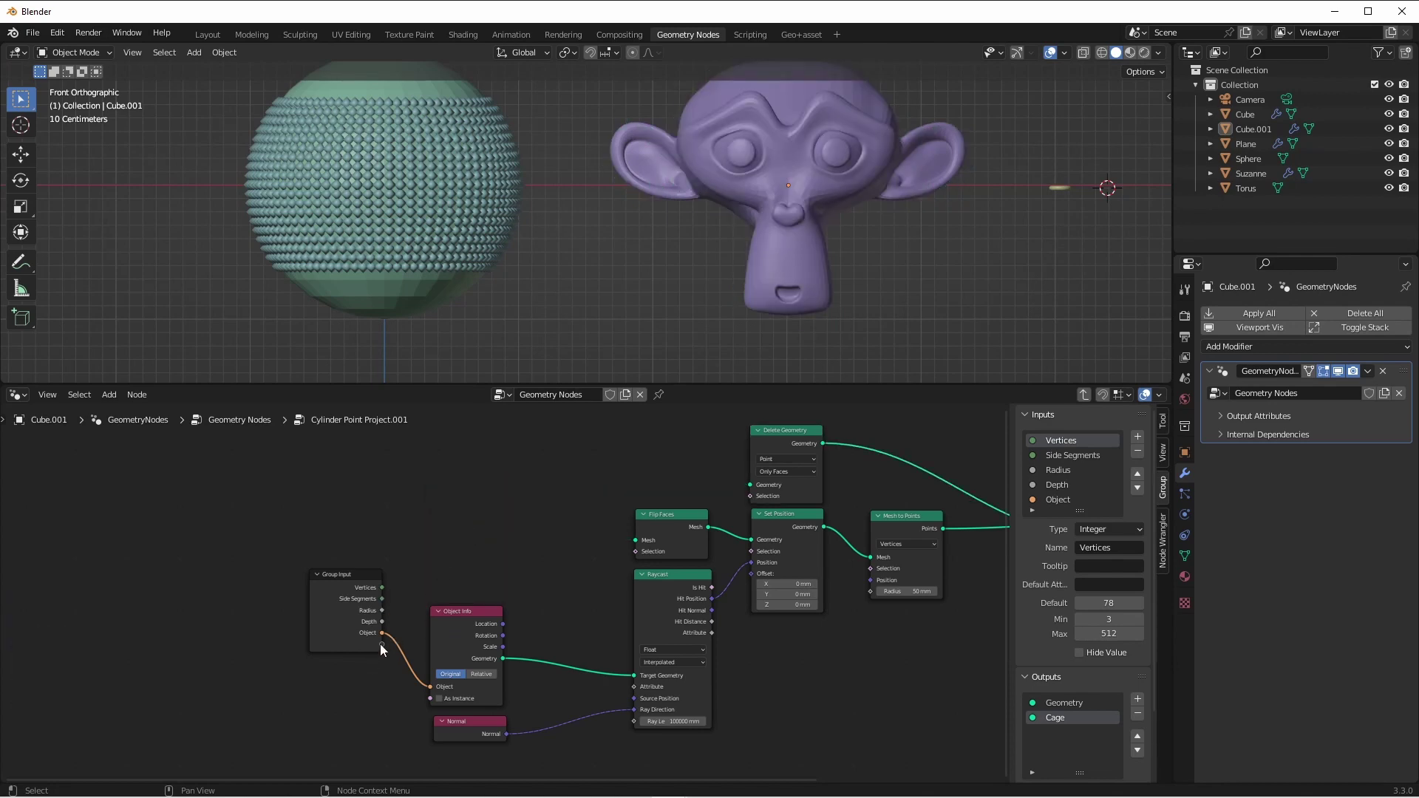
Step: Add a Geometry group input, route it through a reroute to Delete Geometry and Flip Faces, and leave the group
left_click_drag(382, 645, 751, 485)
right_click_drag(603, 583, 585, 534, "shift")
left_click_drag(589, 551, 636, 541)
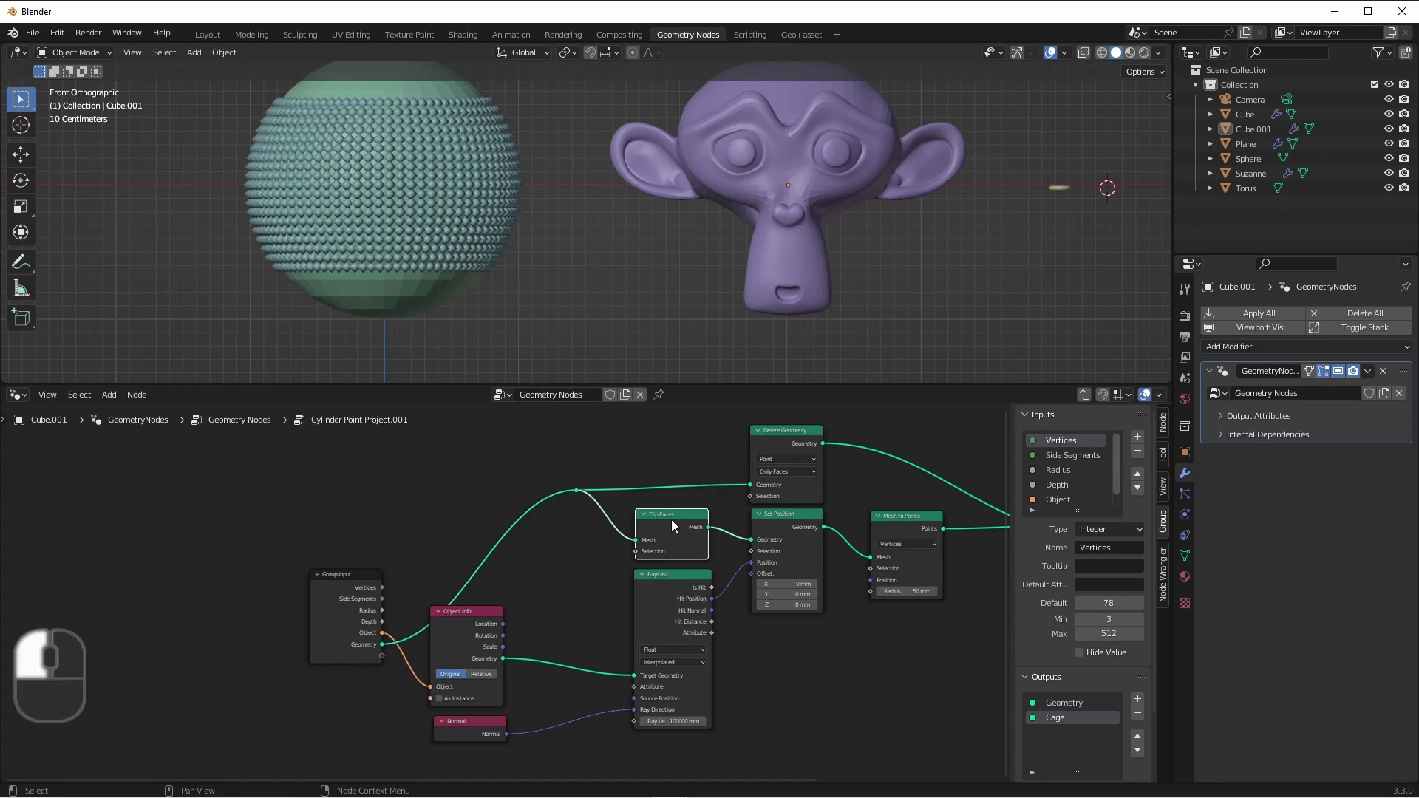
key("Tab")
Step: Add a mesh plane, move it to the side of the monkey beyond its ear, and rotate it nearly upright, about -89° around Y
middle_click_drag(1027, 212, 894, 241, "shift")
key("shift+a")
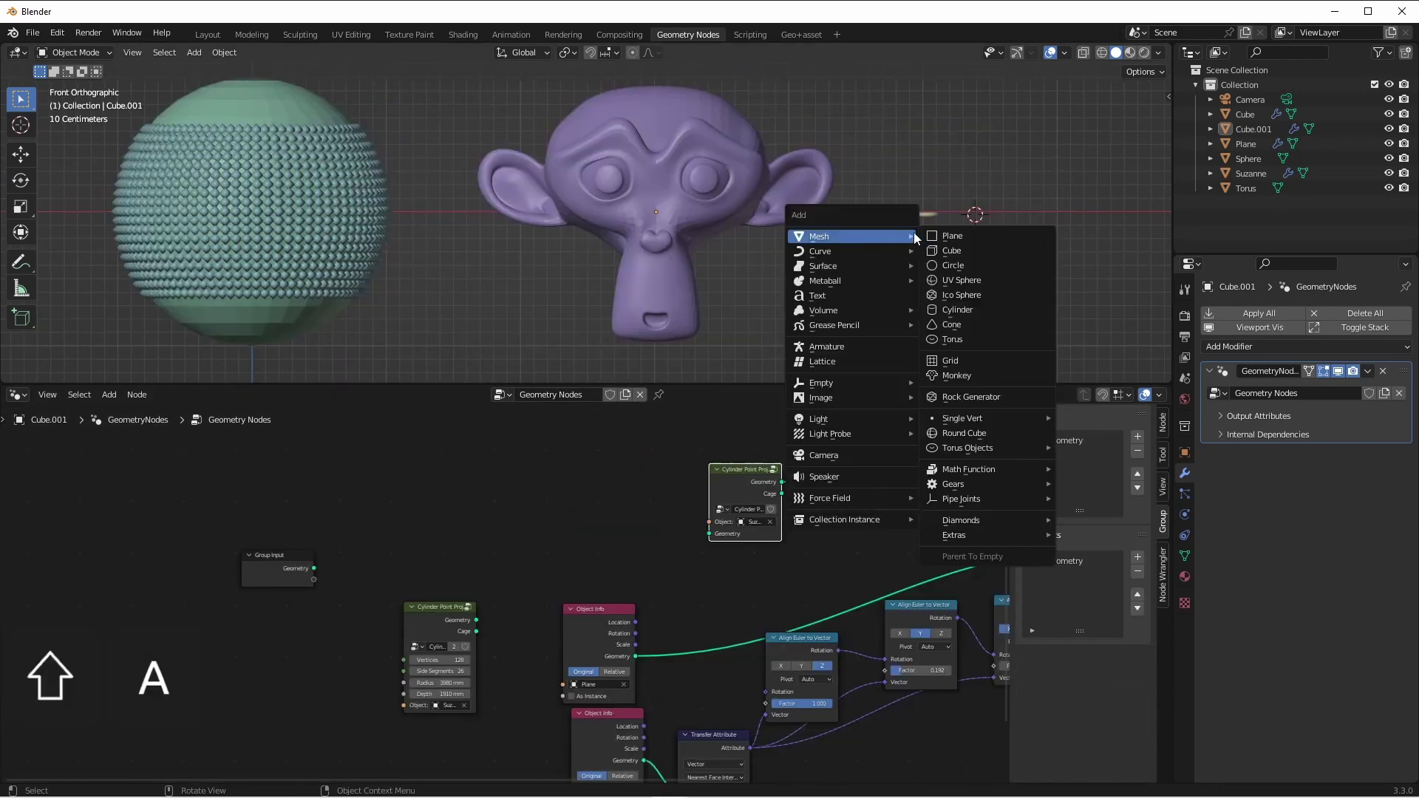
left_click(961, 236)
key("g")
left_click(939, 291)
key("r")
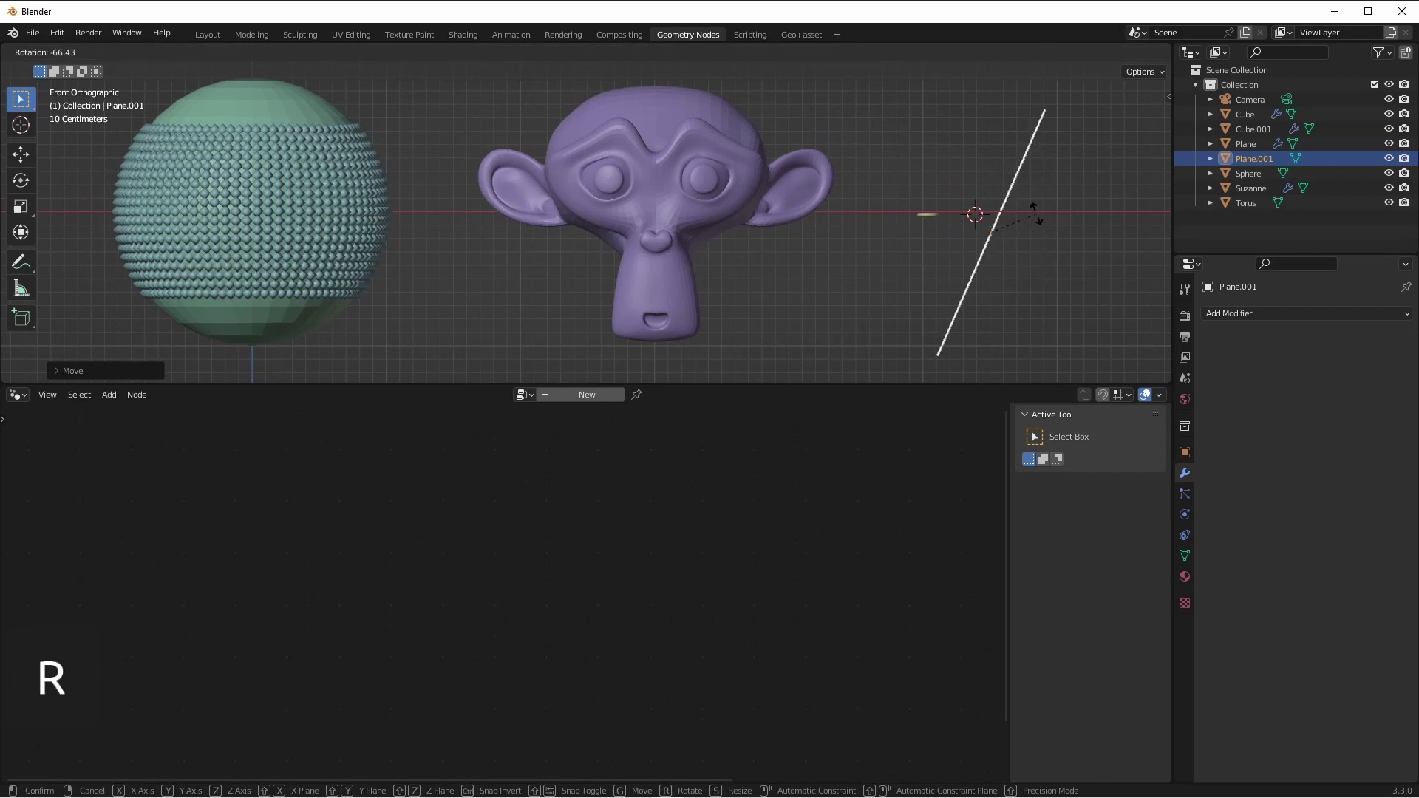
left_click(1018, 204)
Step: Bring Plane.001 into Cube.001's node tree as an Object Info node set to Relative and connect its geometry to the edited projection group
left_click(719, 190)
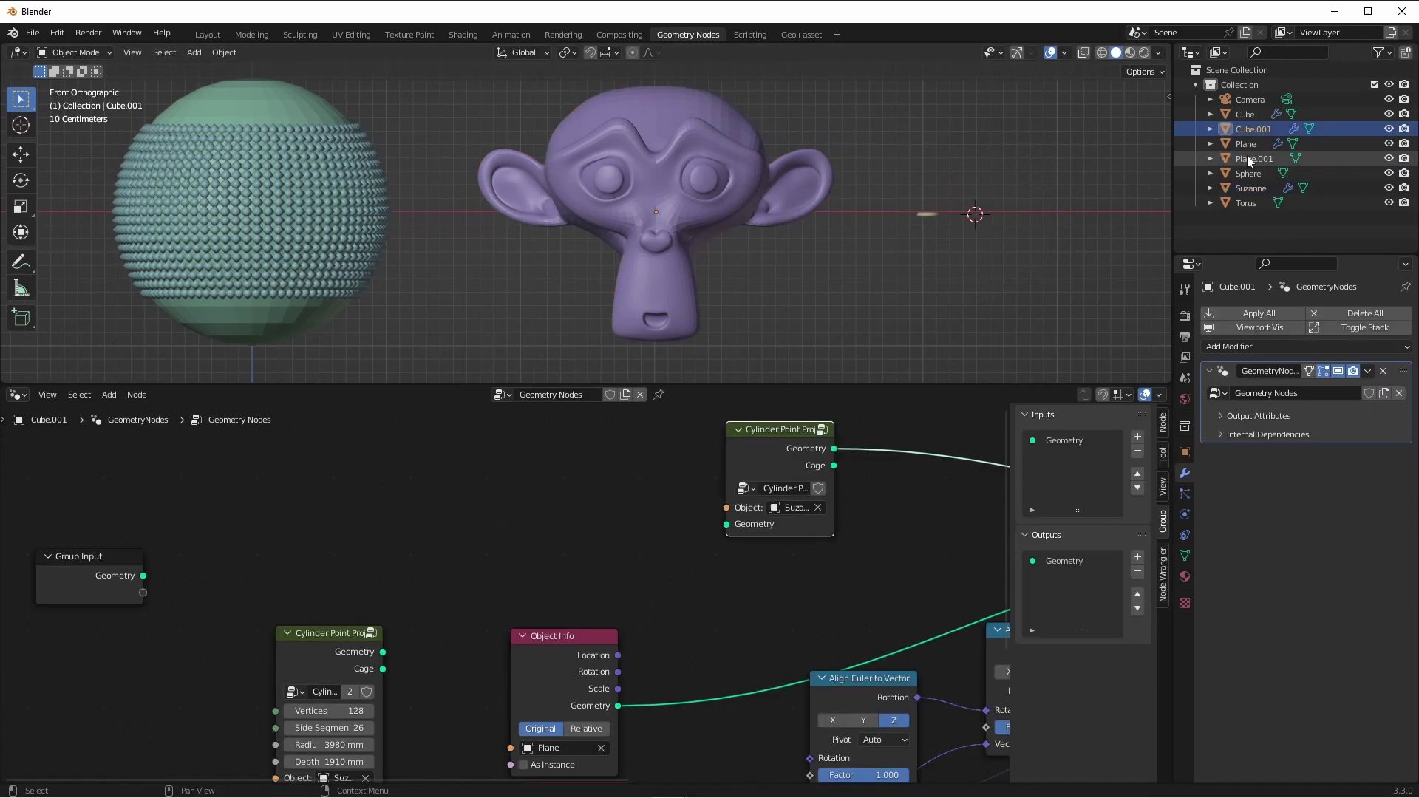
left_click_drag(1254, 158, 491, 476)
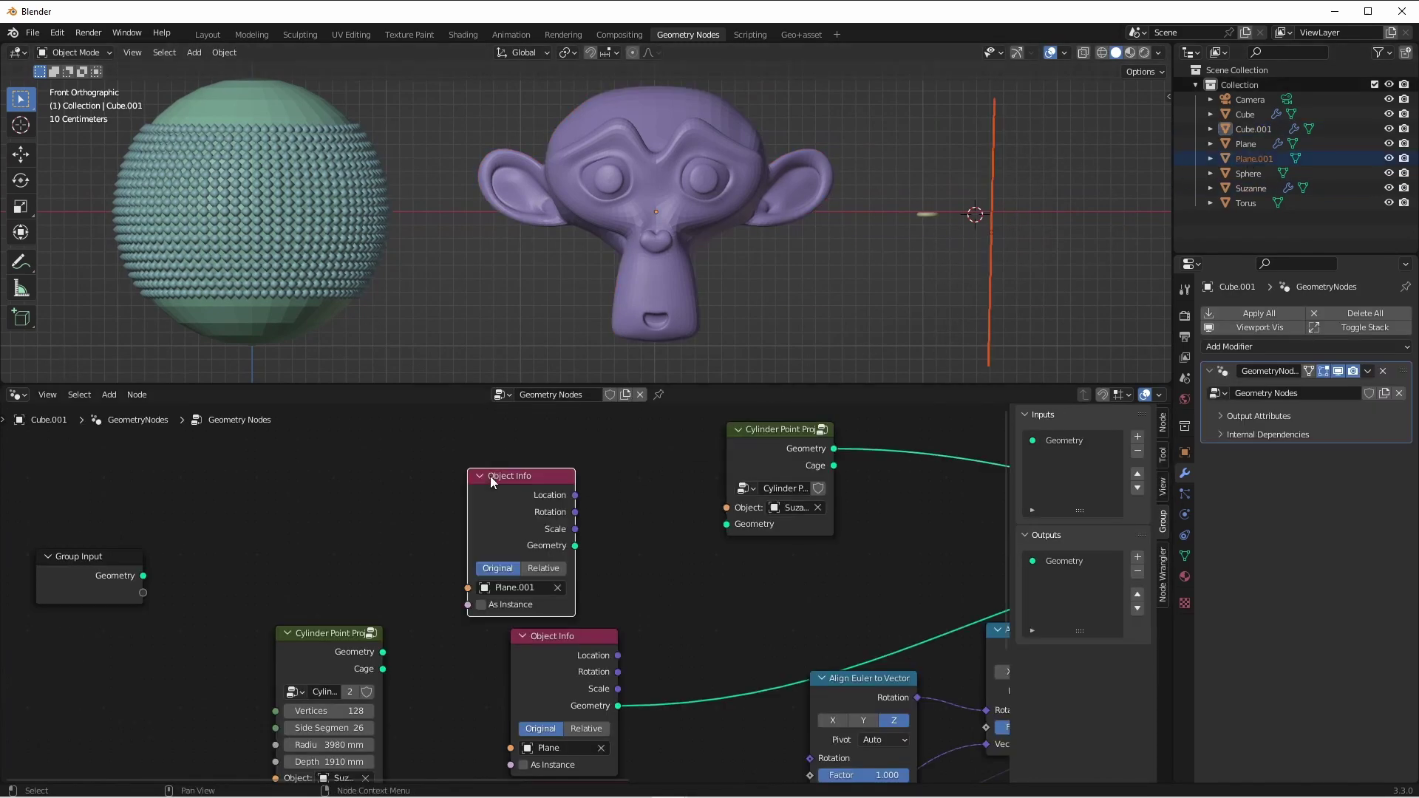
left_click_drag(575, 546, 727, 524)
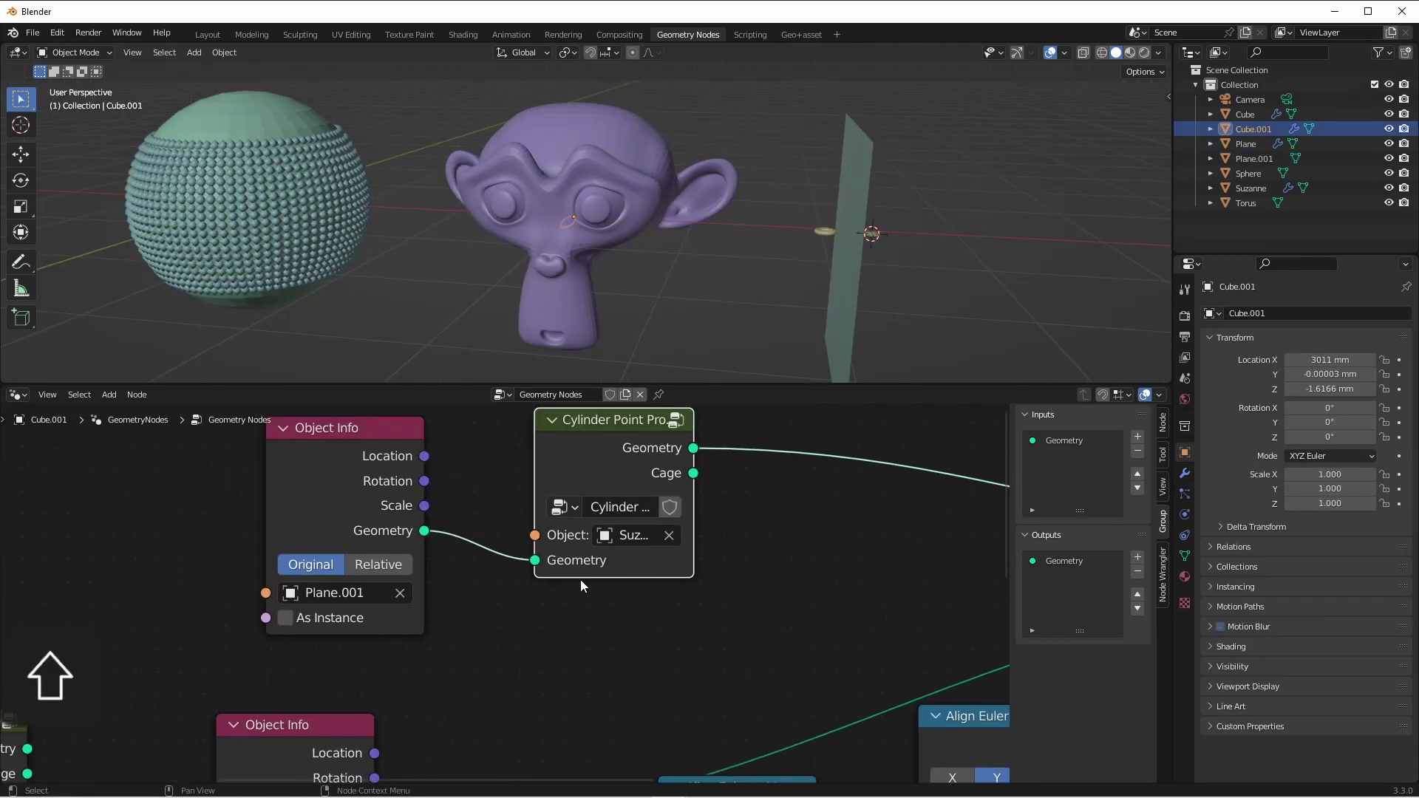
middle_click_drag(588, 611, 668, 684, "shift")
left_click(467, 634)
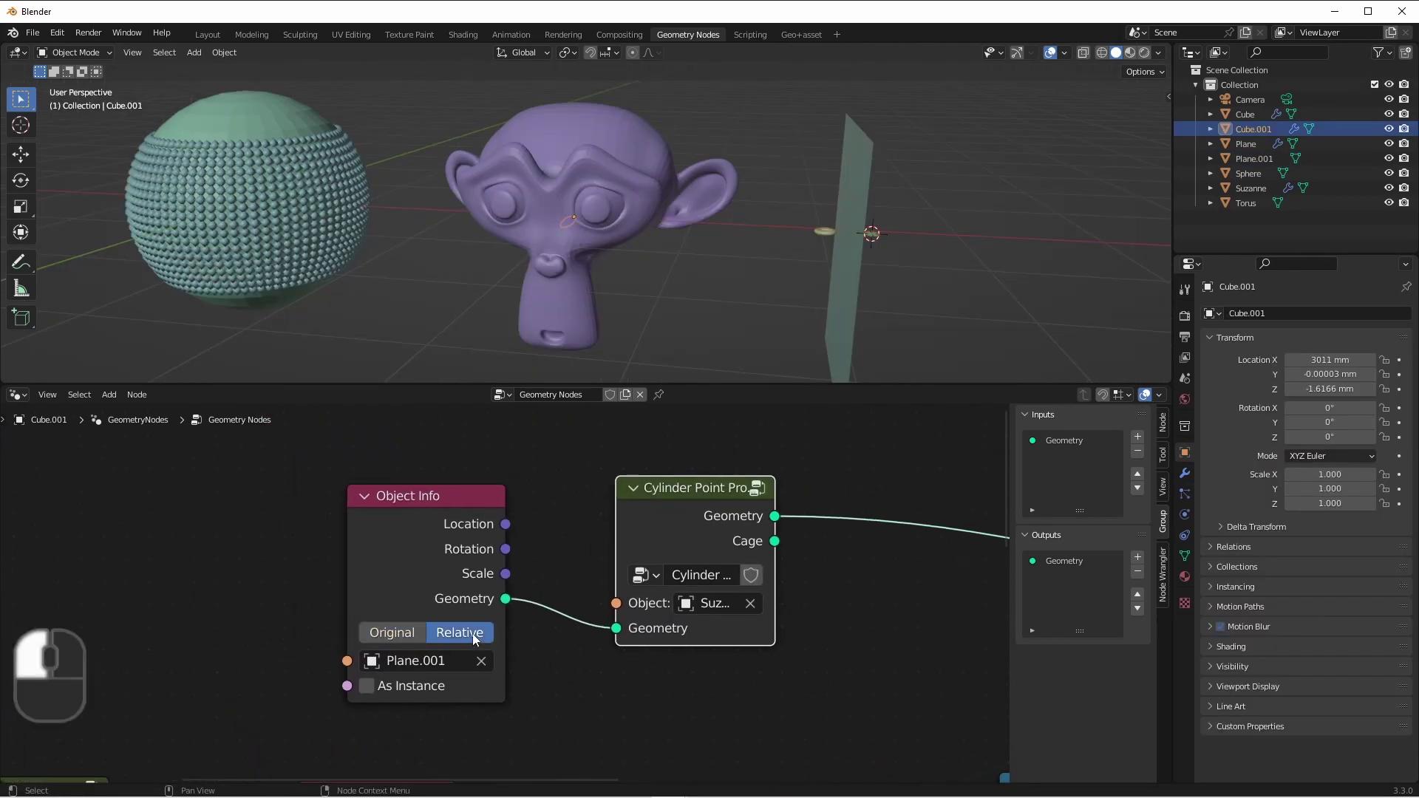
Step: Subdivide Plane.001 into a dense grid with multiple loop cuts in both directions and return to Object Mode
left_click(853, 314)
key("Tab")
key("ctrl+r")
scroll(856, 267, "up", 14)
double_click(856, 267)
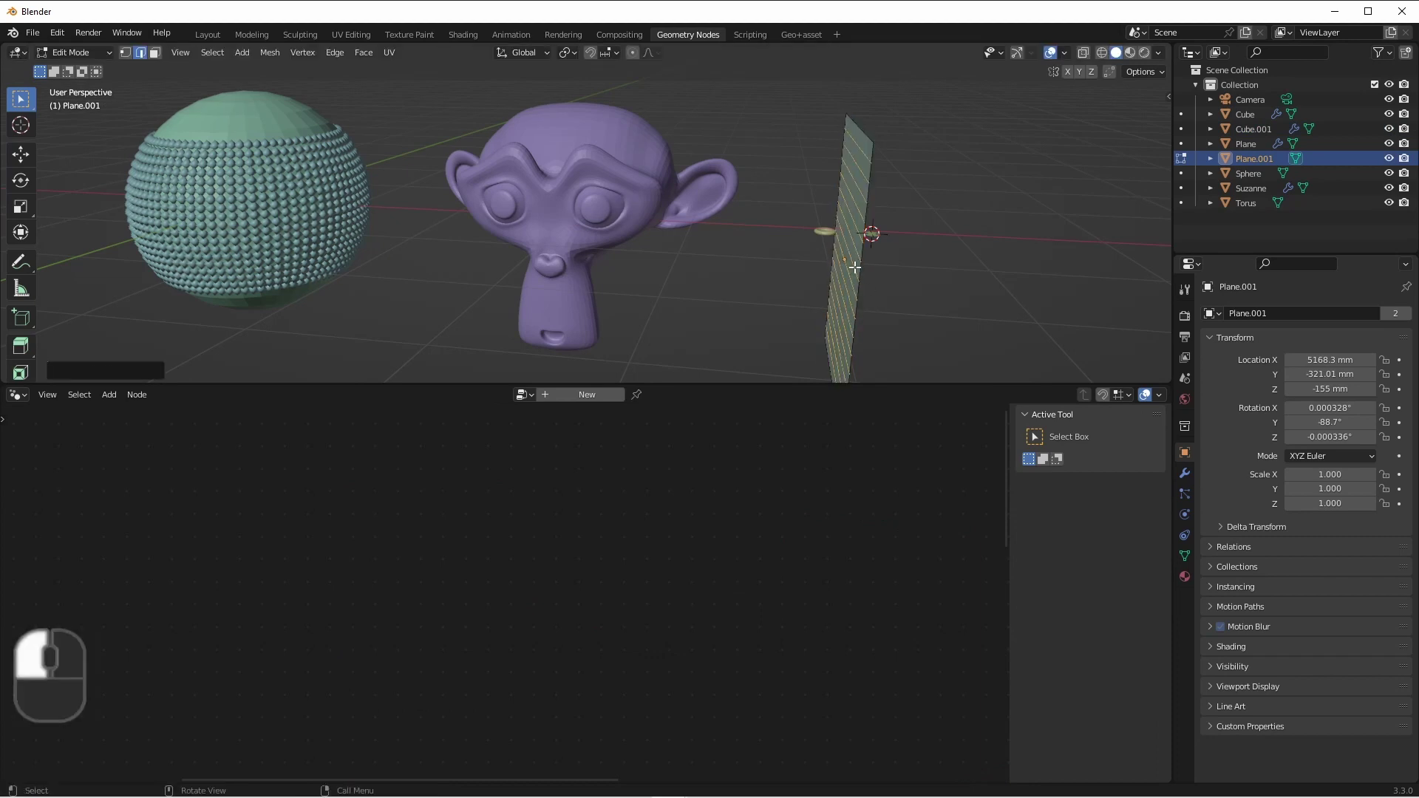
key("ctrl+r")
scroll(842, 140, "up", 6)
scroll(842, 140, "up", 8)
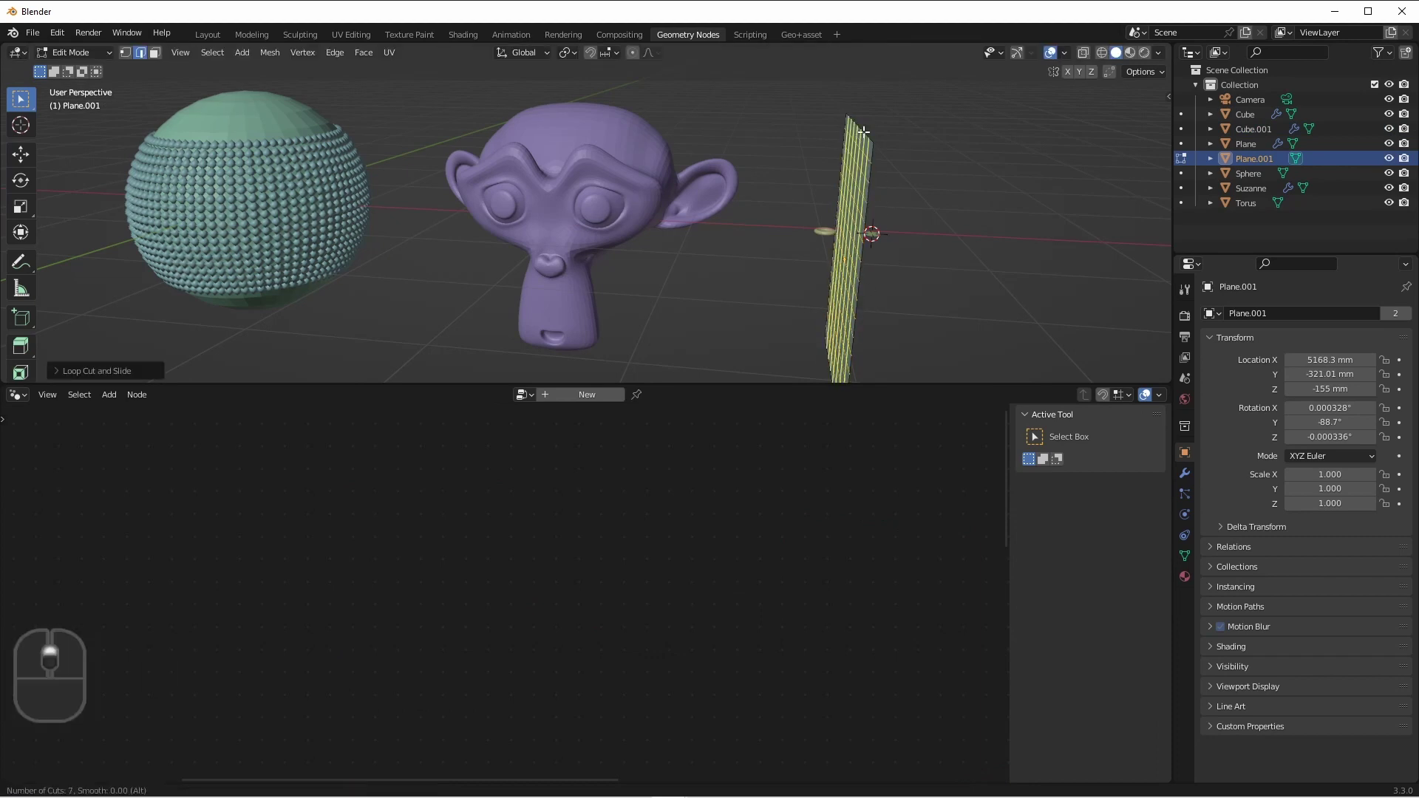
left_click(842, 140)
left_click(842, 141)
key("Tab")
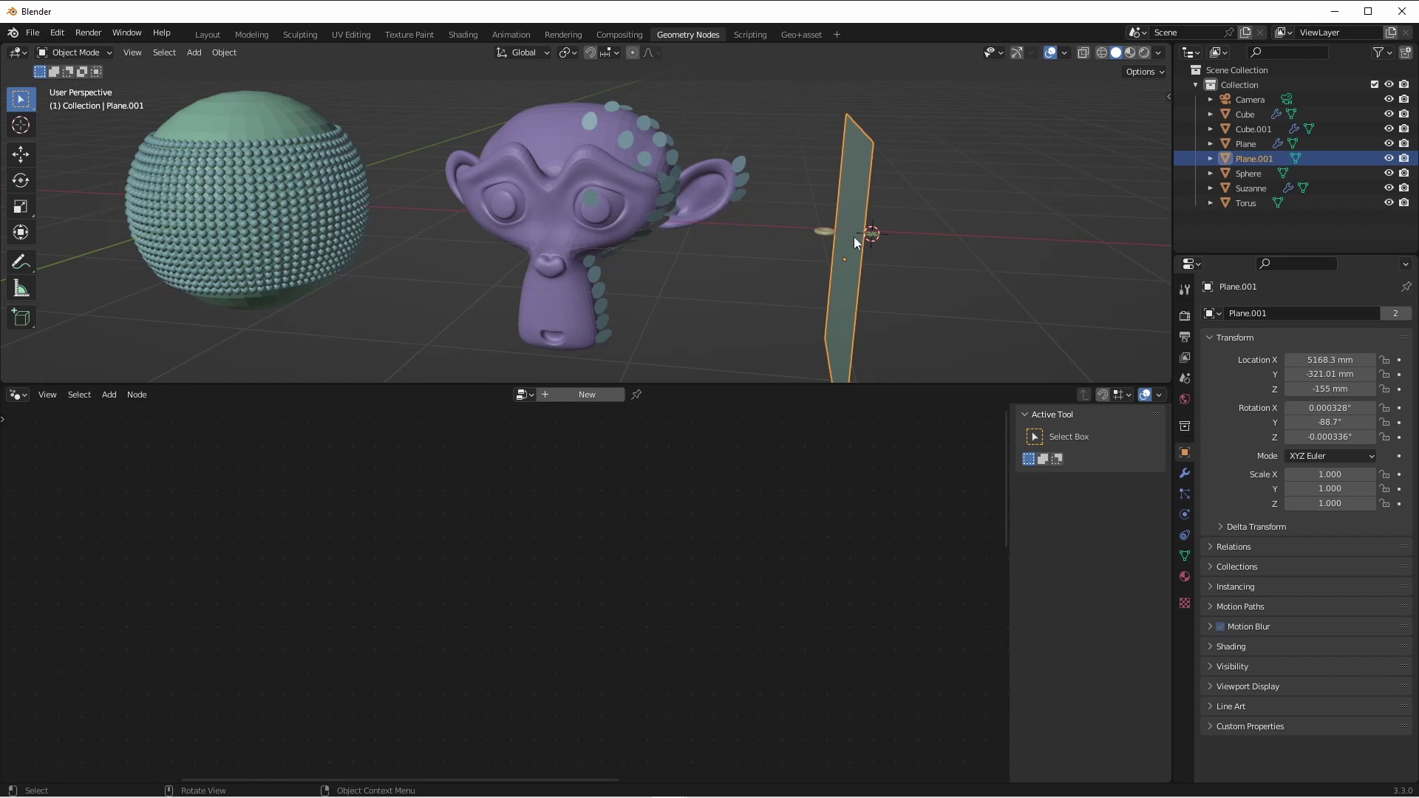
Step: Raise the plane toward the monkey's head and tilt it to about -10° X, -151° Y and 20° Z
mouse_move(802, 276)
middle_mouse_down()
mouse_move(743, 271)
mouse_move(816, 278)
middle_mouse_up()
key("g")
left_click(802, 153)
key("r")
left_click(856, 160)
key("g")
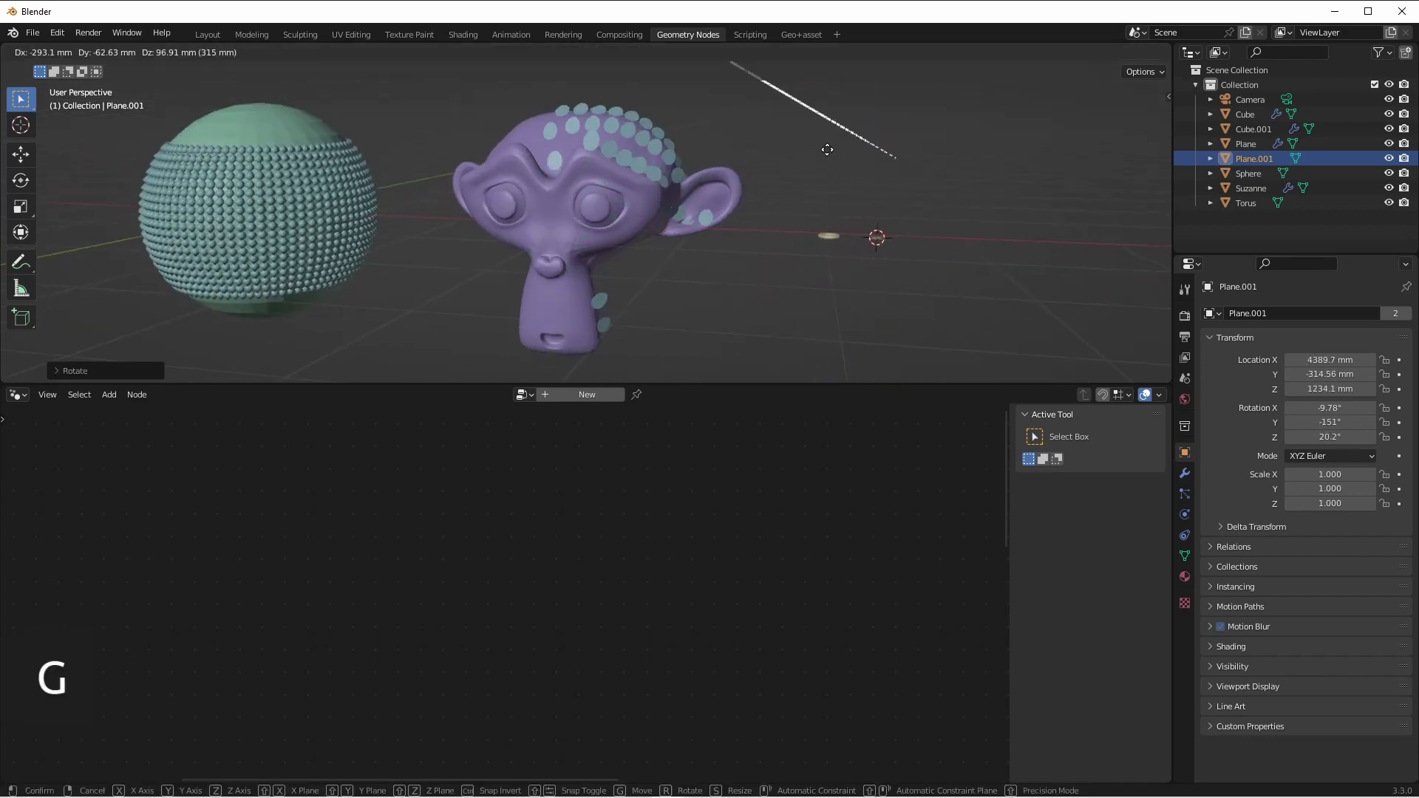
left_click(792, 130)
Step: Scale the plane to about 0.373 and move it above the monkey's forehead, near X 3593, Y -59, Z 1466 mm
key("s")
left_click(789, 114)
middle_click_drag(777, 130, 810, 237)
key("g")
left_click(737, 137)
middle_click_drag(724, 159, 618, 167)
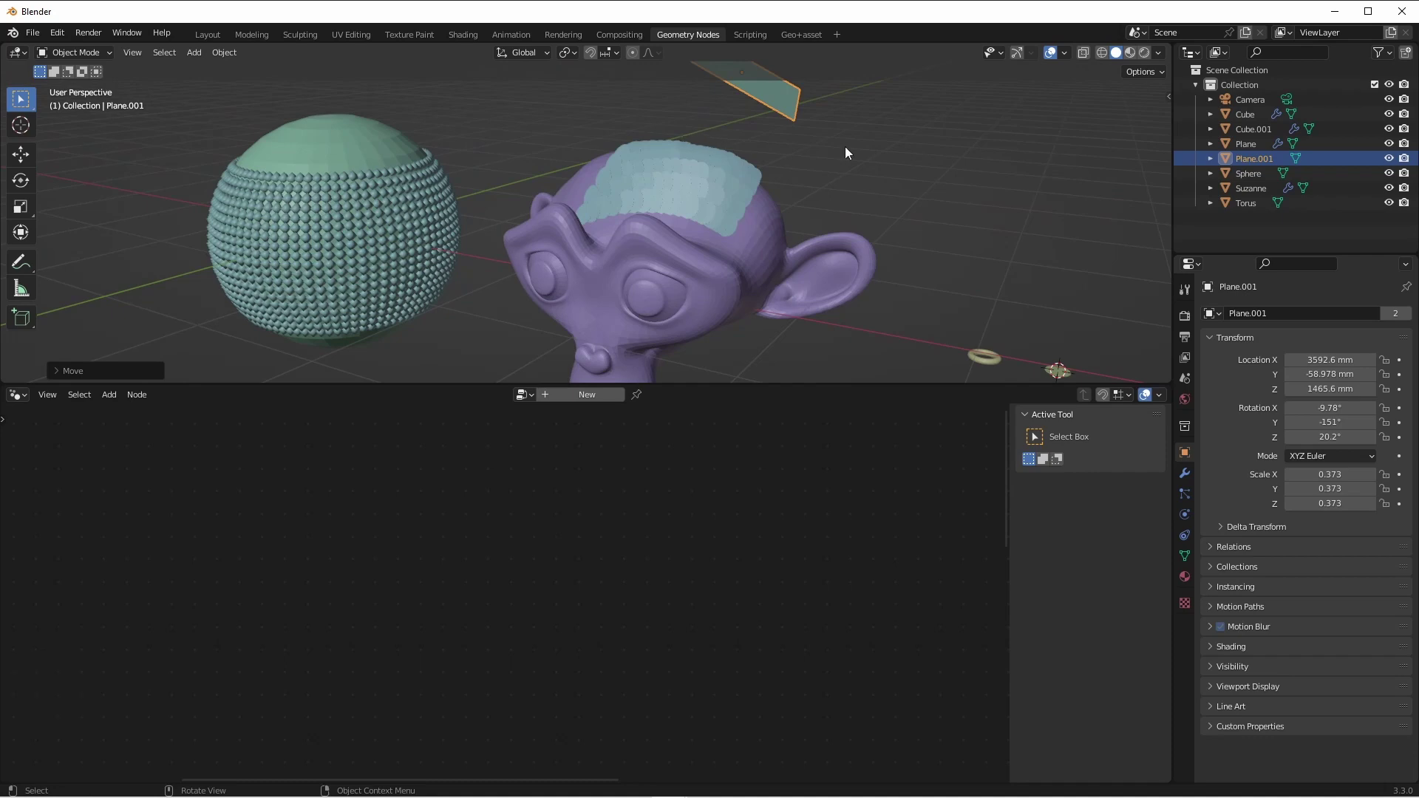
Step: Shrink the plane's mesh in Edit Mode and place a duplicate of it beside the monkey's head
key("Tab")
key("s")
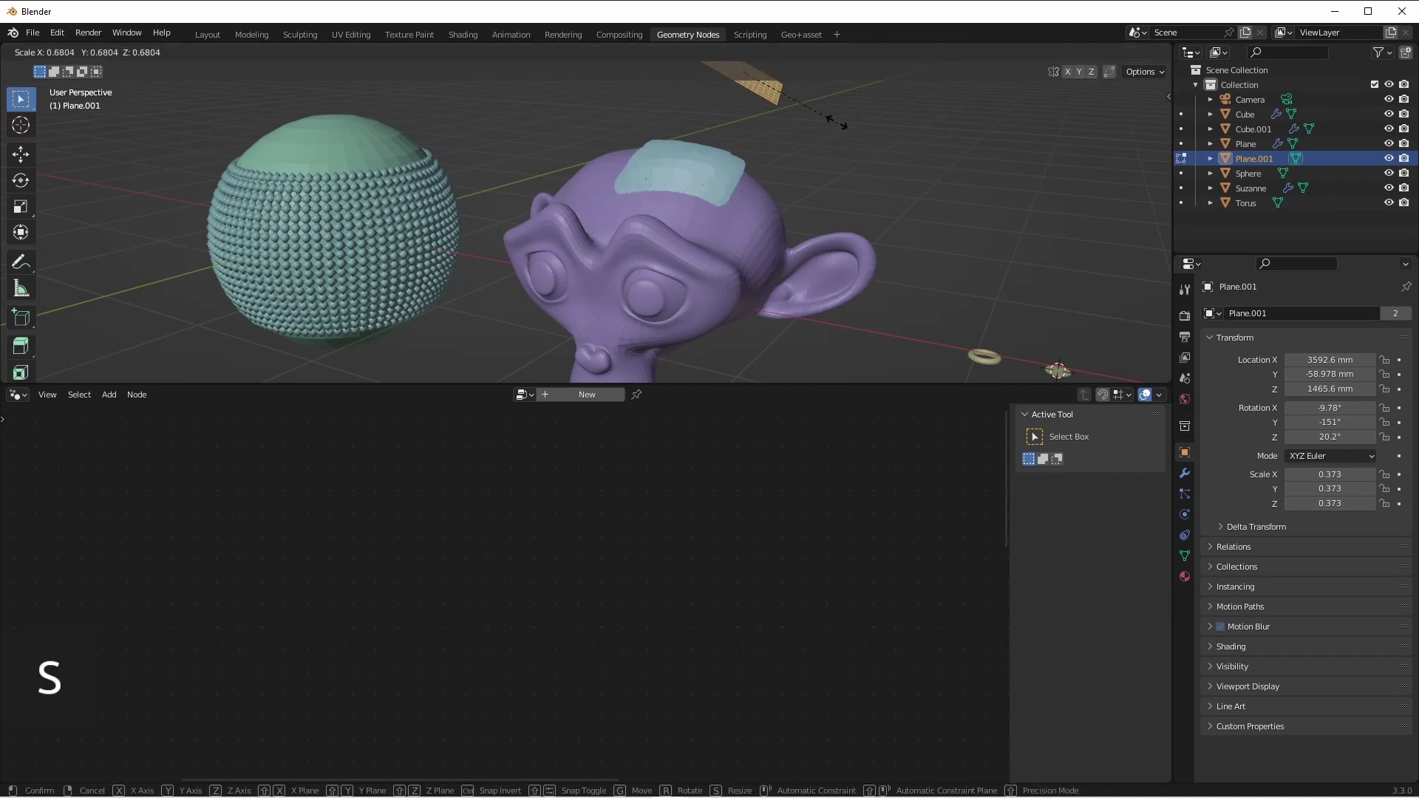
left_click(865, 148)
key("shift+d")
left_click(860, 199)
Step: Duplicate the plane patch again, position the copy over the opposite side of the monkey's head, and return to Object Mode
key("shift+d")
left_click(691, 177)
middle_click_drag(680, 178, 879, 189)
key("g")
left_click(637, 213)
key("g")
left_click(695, 175)
middle_click_drag(695, 173, 518, 183)
key("Tab")
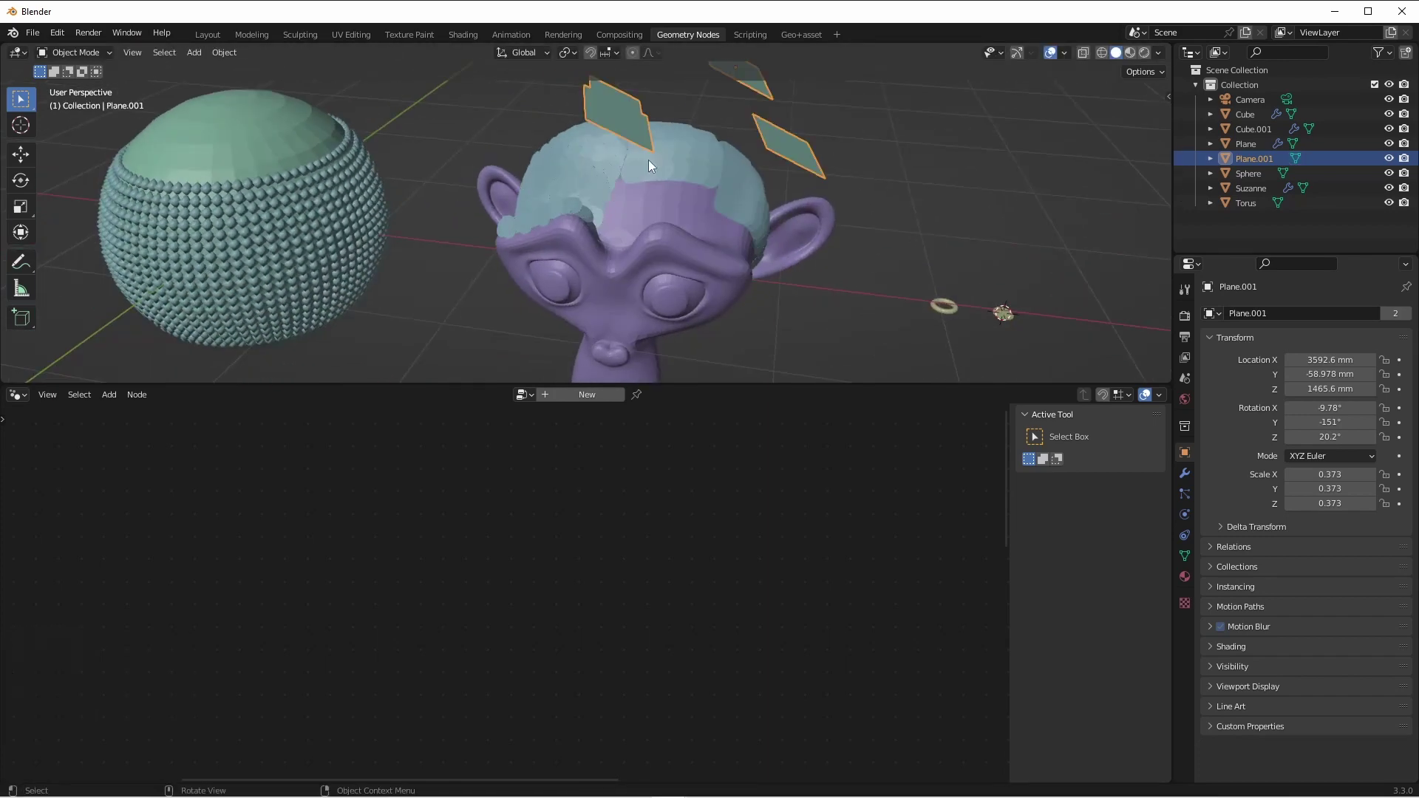
middle_click_drag(664, 210, 708, 158)
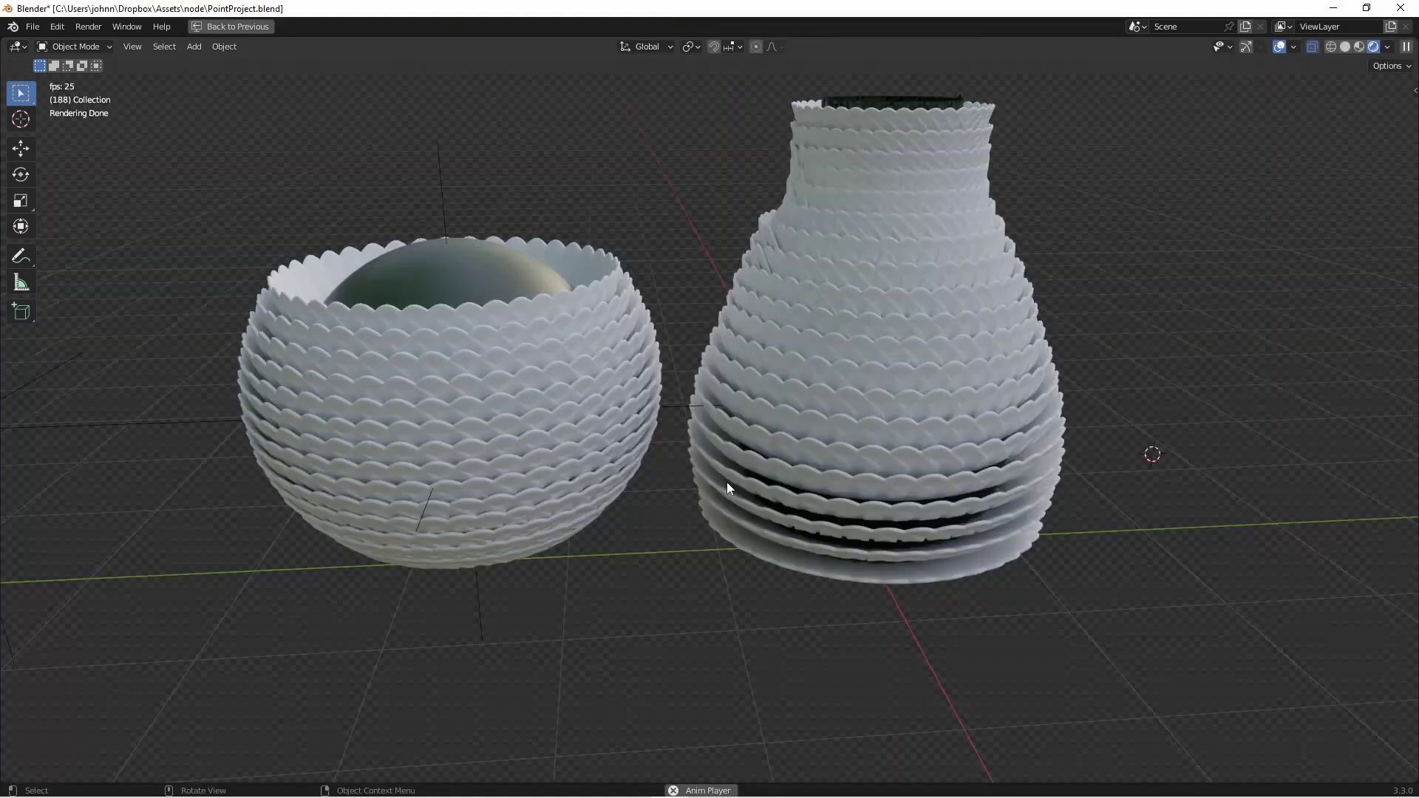